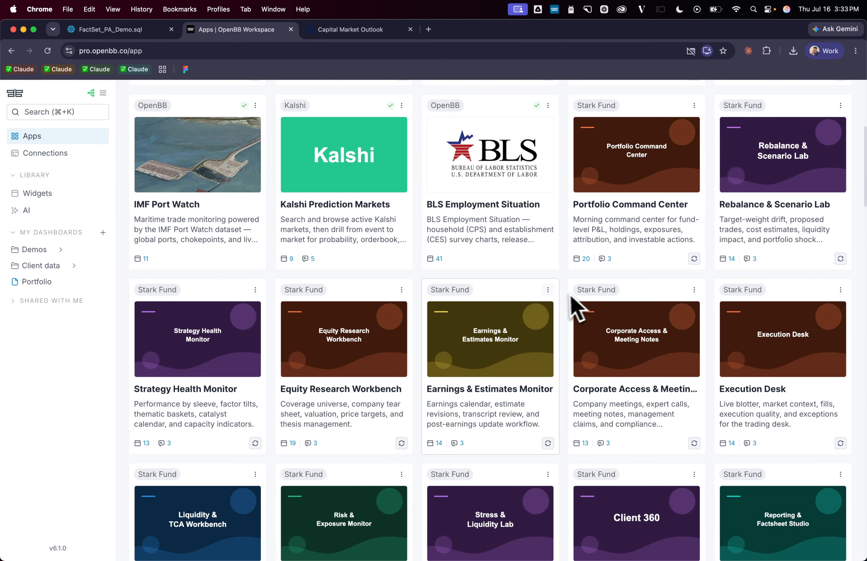
Open the Equity Research Workbench app from the Stark Fund apps and show its Coverage page.
scroll(473, 335, "down", 1)
left_click(384, 349)
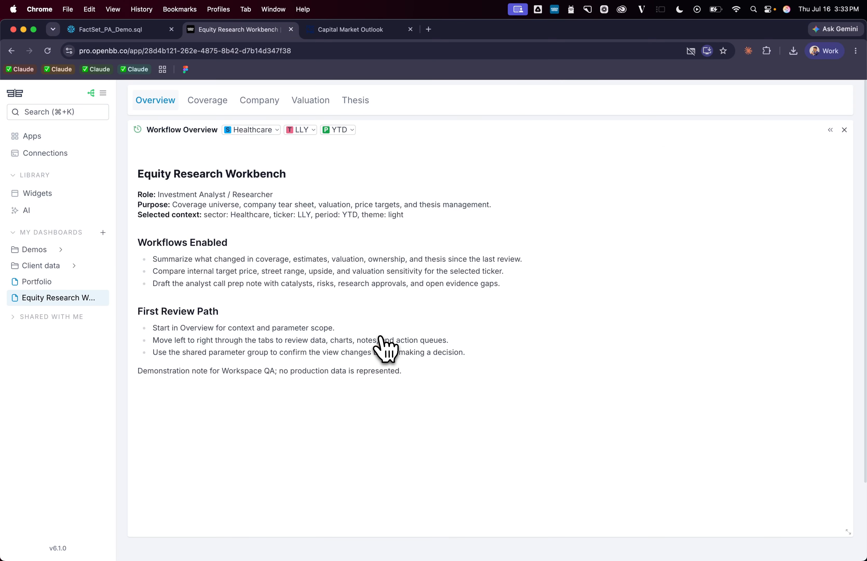
left_click(199, 106)
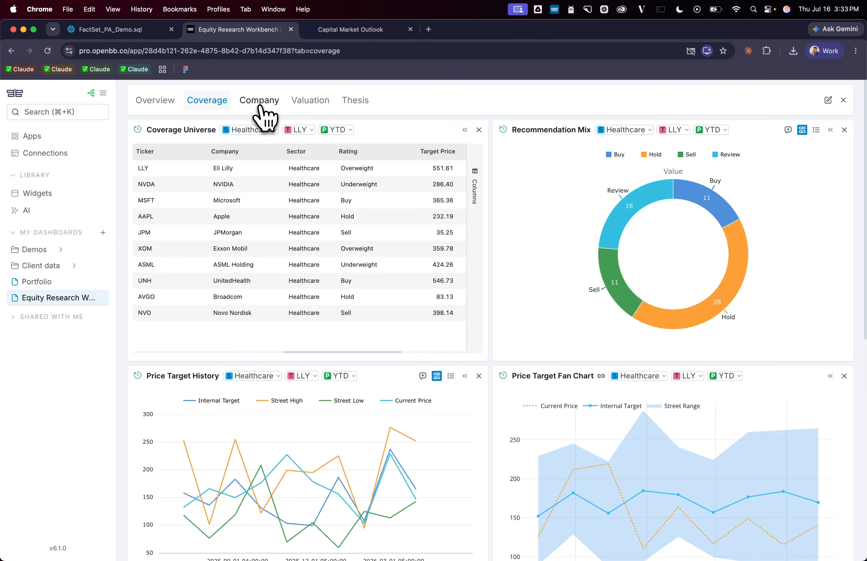
On the Company page, widen the Fundamentals Trend widget to most of the dashboard width and show its data as a table.
left_click(256, 107)
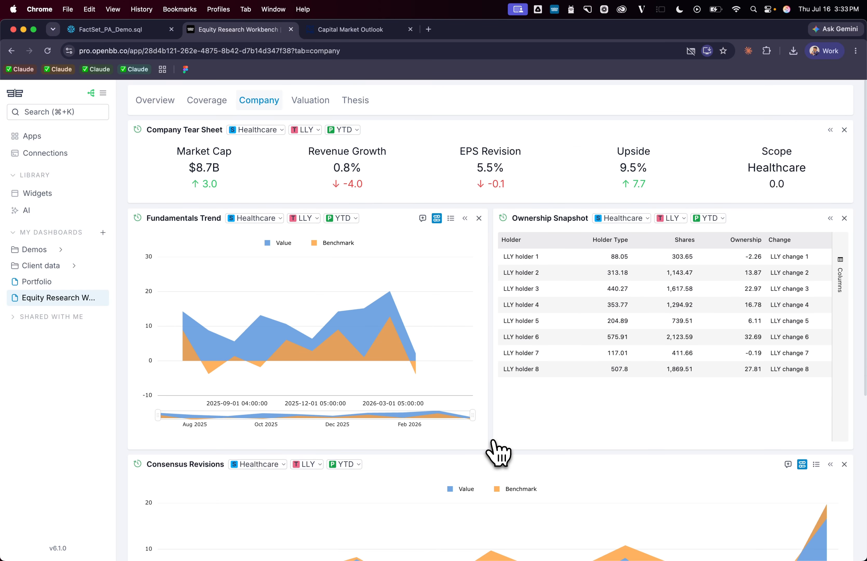
left_click_drag(487, 449, 751, 386)
left_click(720, 219)
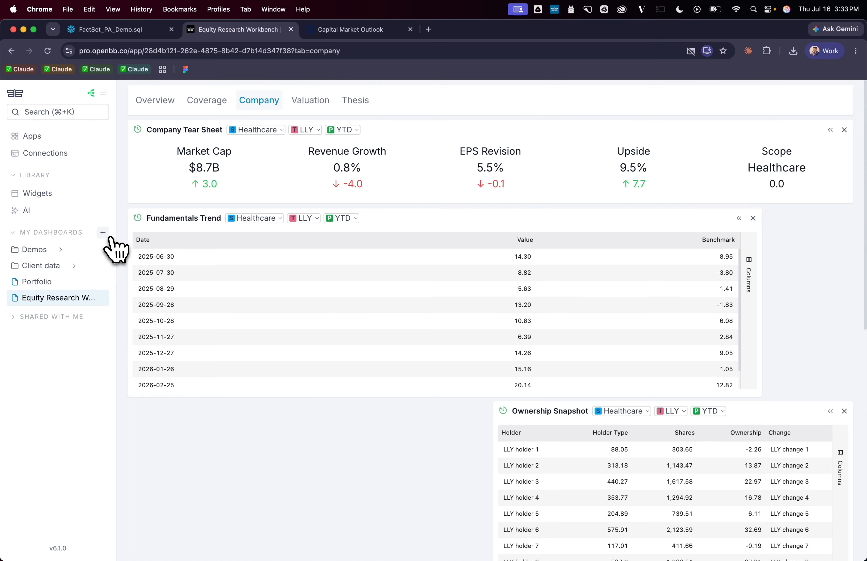
Create a new empty dashboard and open the widget library for it.
left_click(102, 233)
left_click(137, 252)
right_click(259, 187)
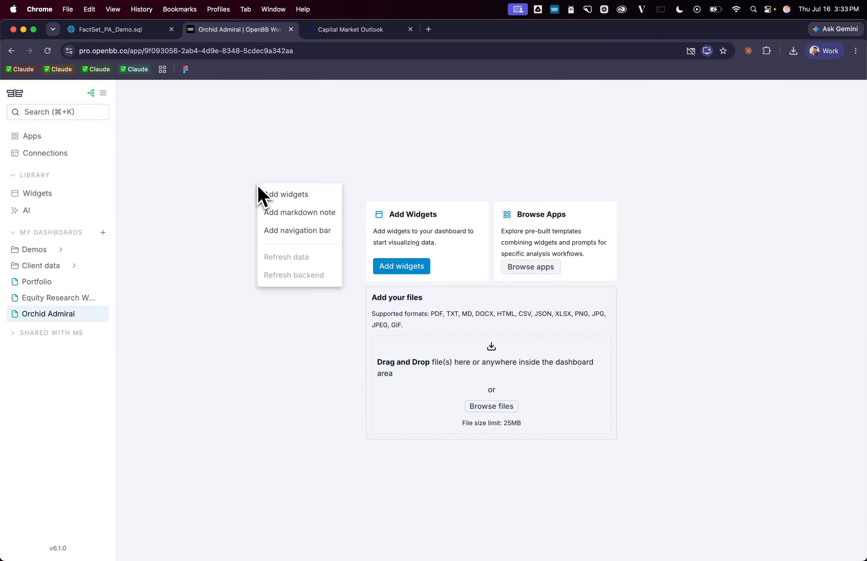
left_click(269, 195)
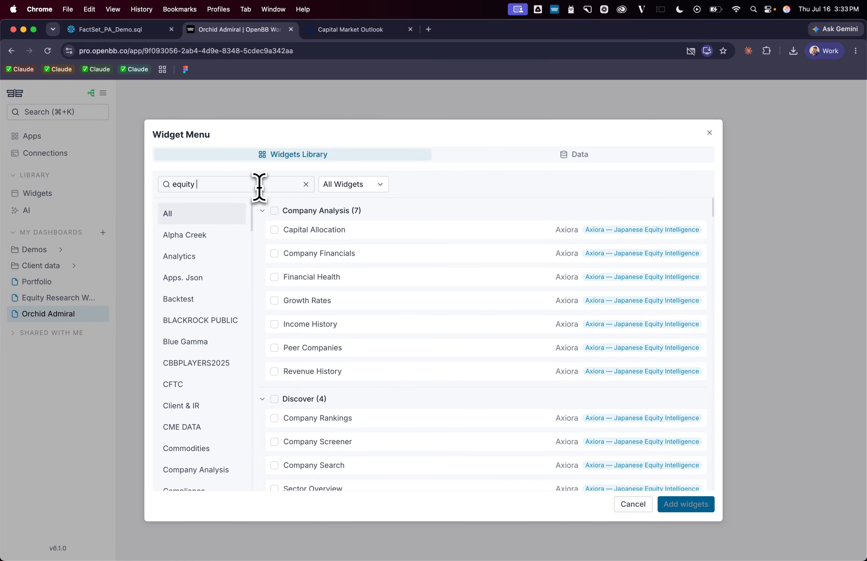
Search the library for "equity research" and add the Bull Base Bear, Comps Table, Coverage Universe, DCF Sensitivity and Draft Research Review widgets.
scroll(436, 309, "down", 20)
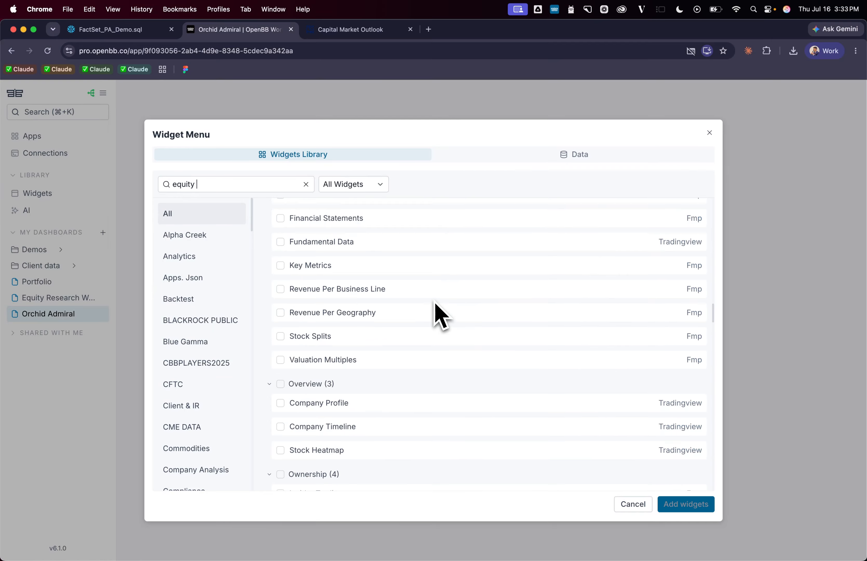
scroll(437, 307, "up", 20)
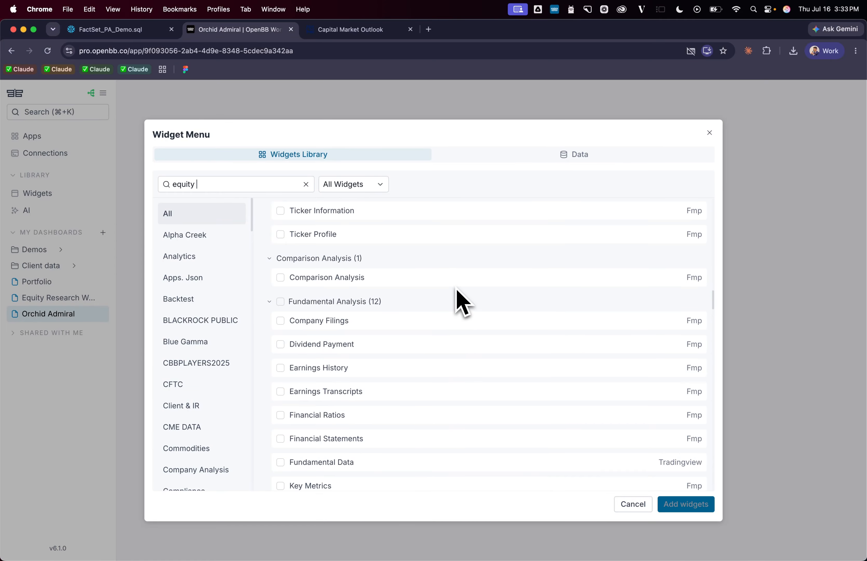
scroll(473, 298, "up", 3)
scroll(562, 292, "down", 20)
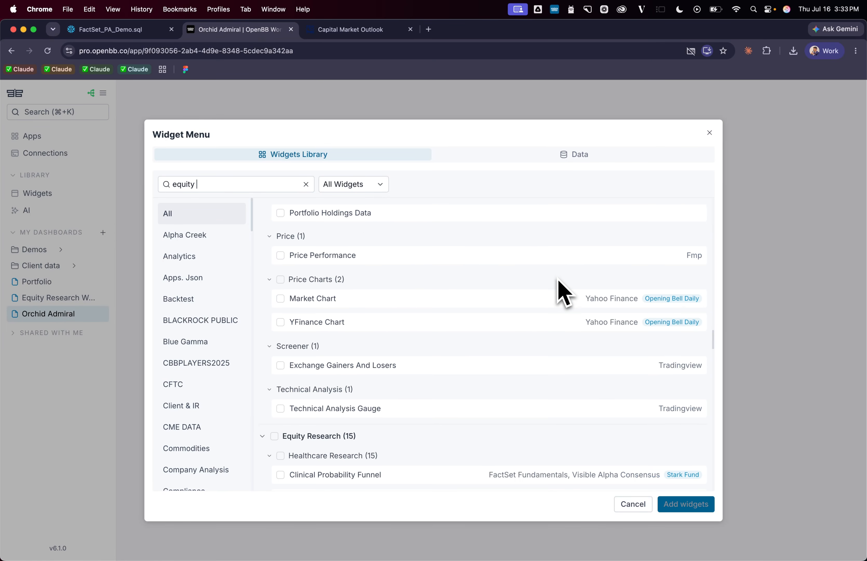
scroll(561, 292, "down", 20)
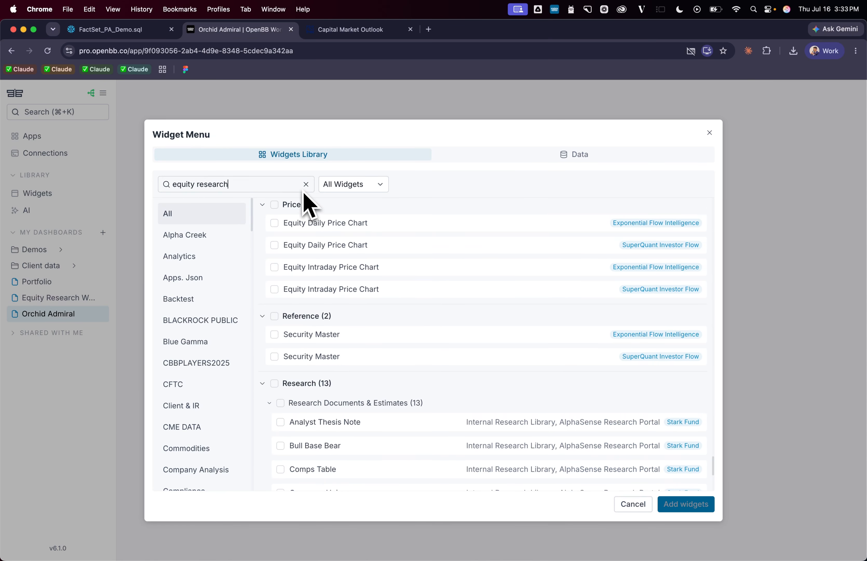
scroll(306, 204, "down", 5)
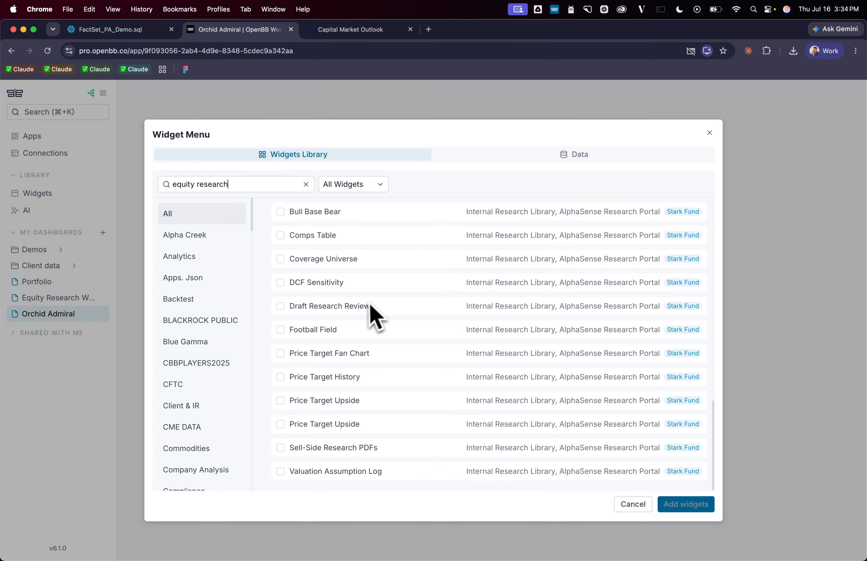
scroll(359, 324, "up", 3)
left_click(332, 301)
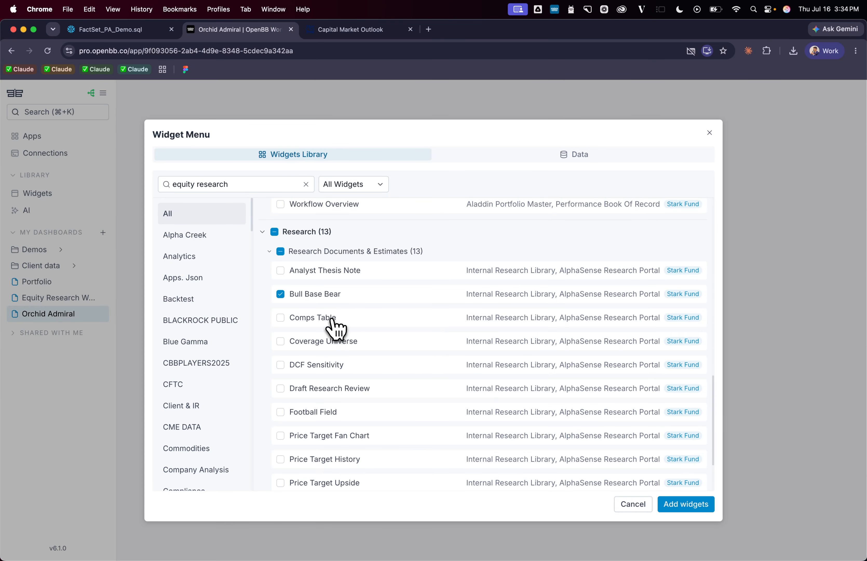
left_click(336, 394)
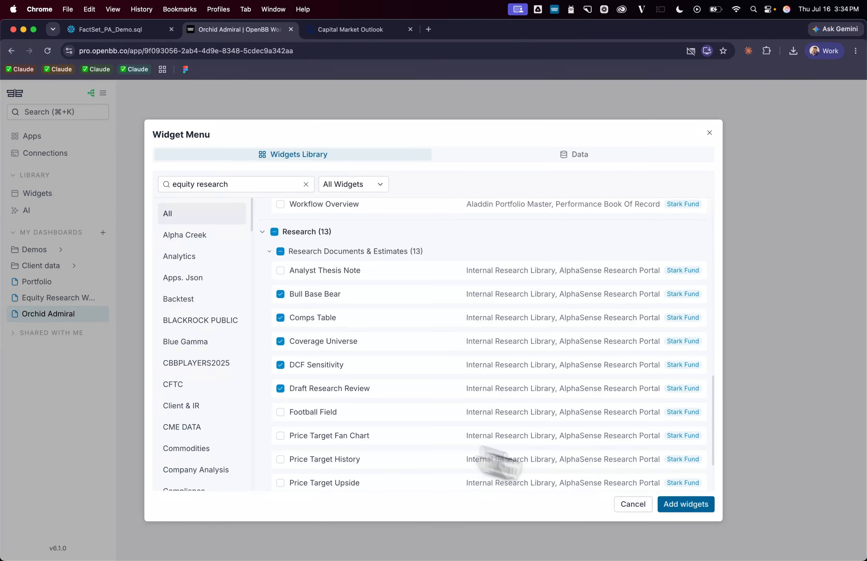
left_click(700, 505)
scroll(582, 307, "up", 10)
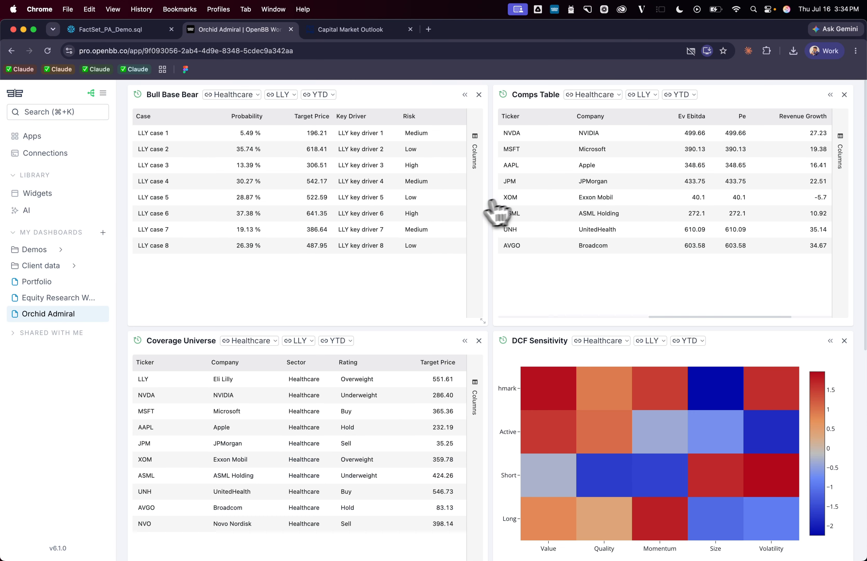
Link the sector parameters of Coverage Universe and Bull Base Bear in a new group and set the shared sector to Financials.
left_click(226, 341)
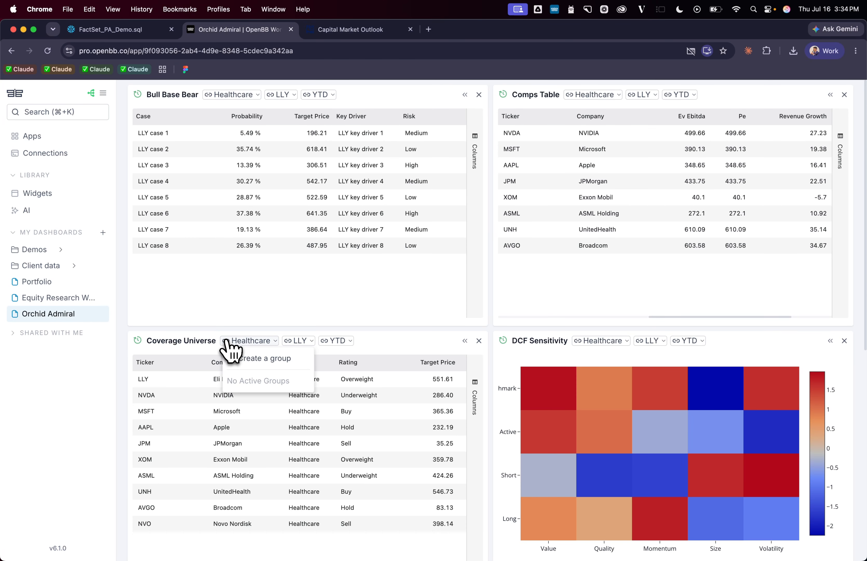
left_click(232, 360)
left_click(211, 95)
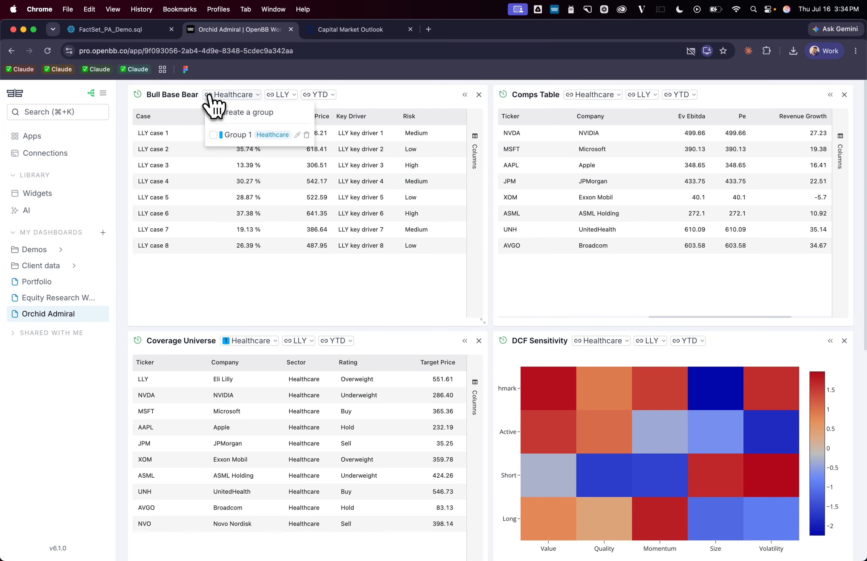
left_click(214, 135)
left_click(263, 340)
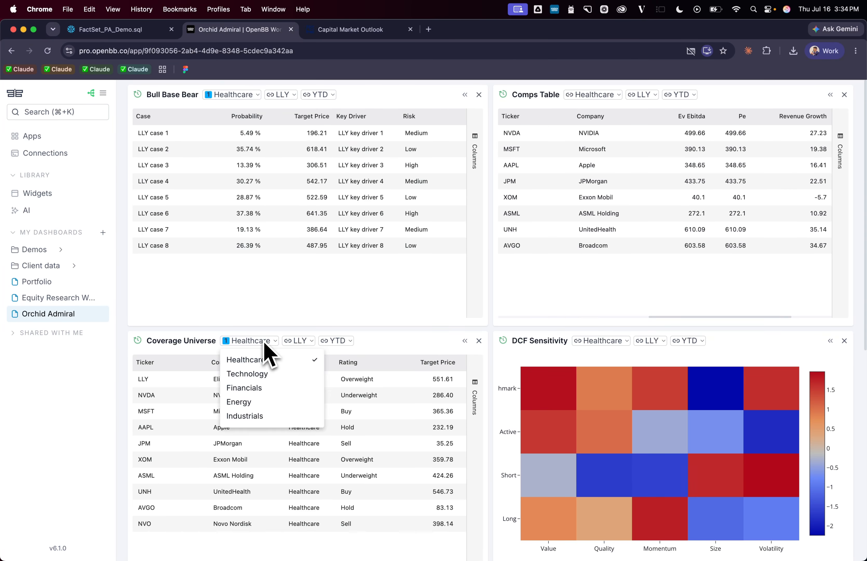
left_click(276, 388)
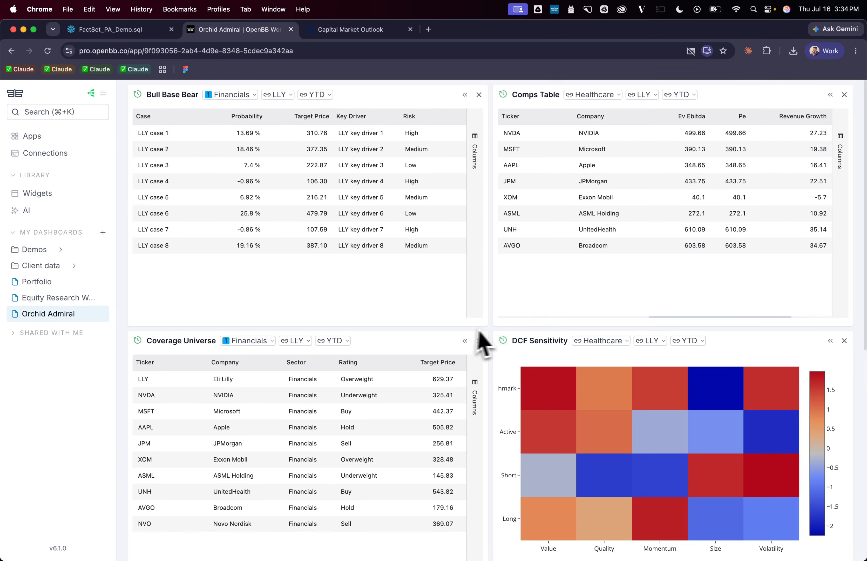
Add a navigation bar to the dashboard and give it a second tab named "tab2".
right_click(495, 328)
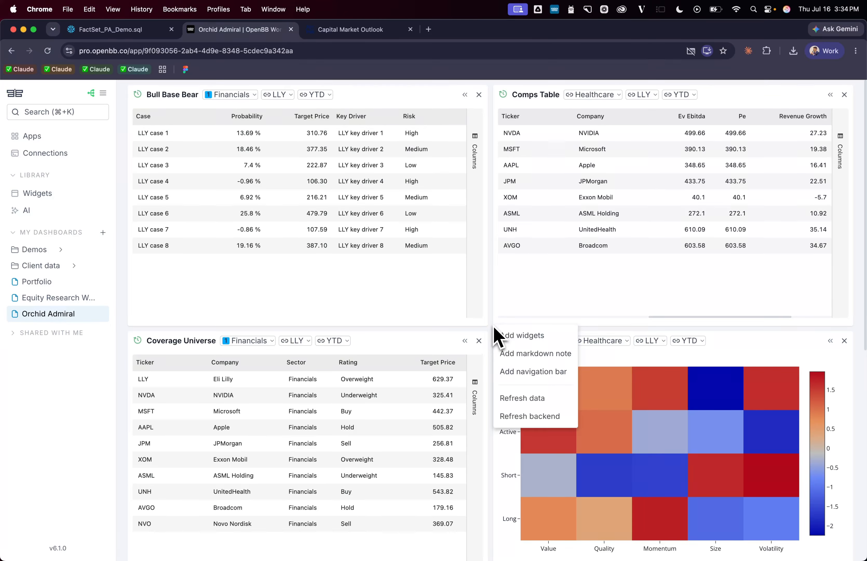
left_click(524, 372)
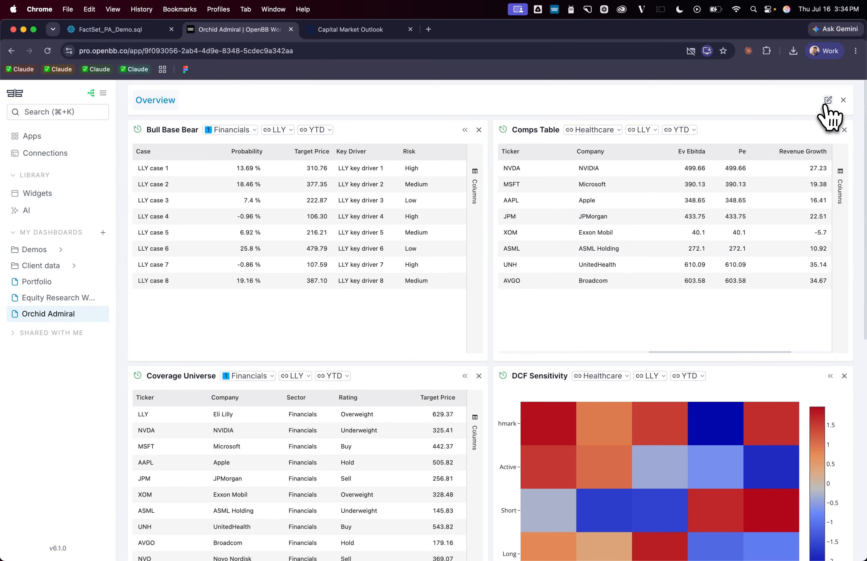
left_click(828, 101)
left_click(350, 342)
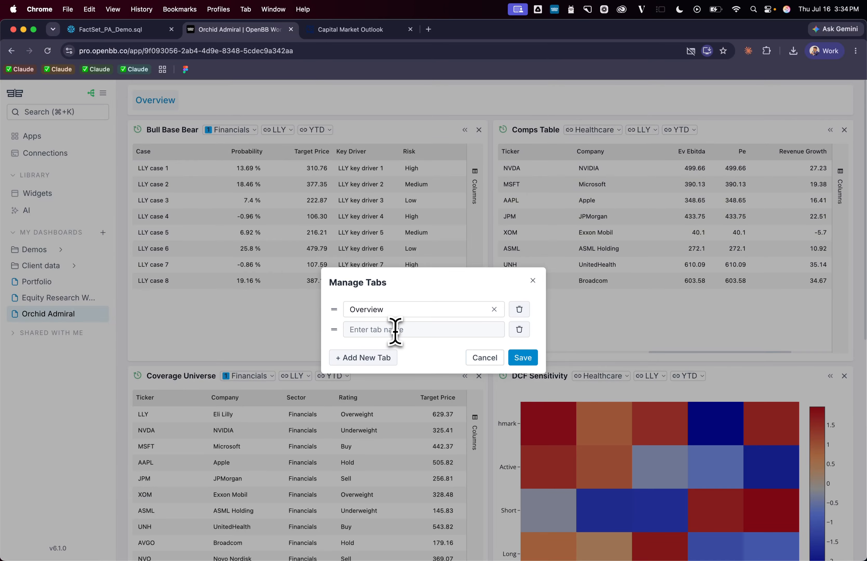
type("tab2")
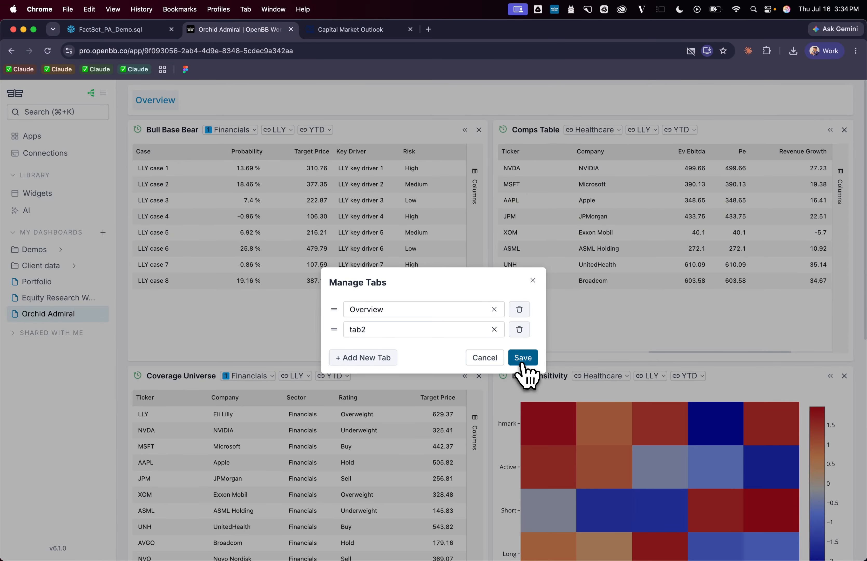
left_click(523, 357)
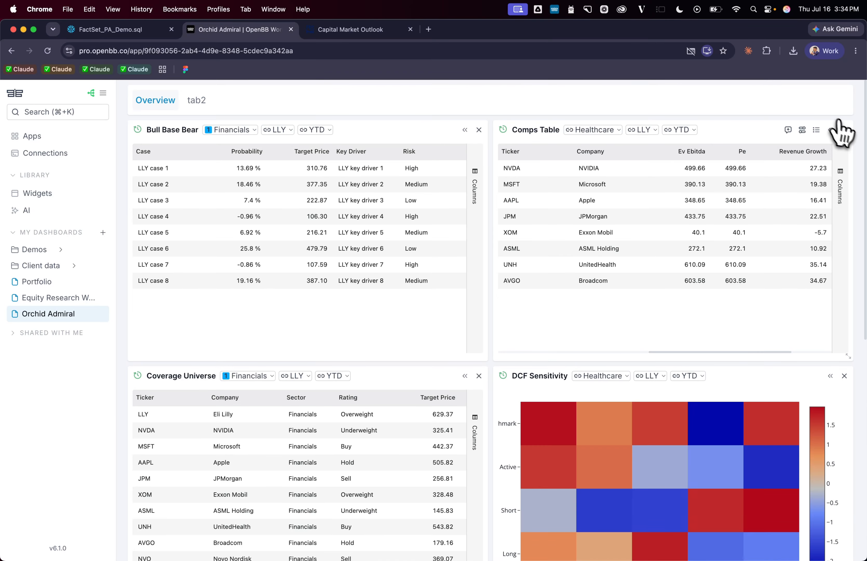
Copy the DCF Sensitivity widget to tab2 of the current dashboard, remove the original from Overview, and show tab2.
left_click(833, 377)
left_click(817, 377)
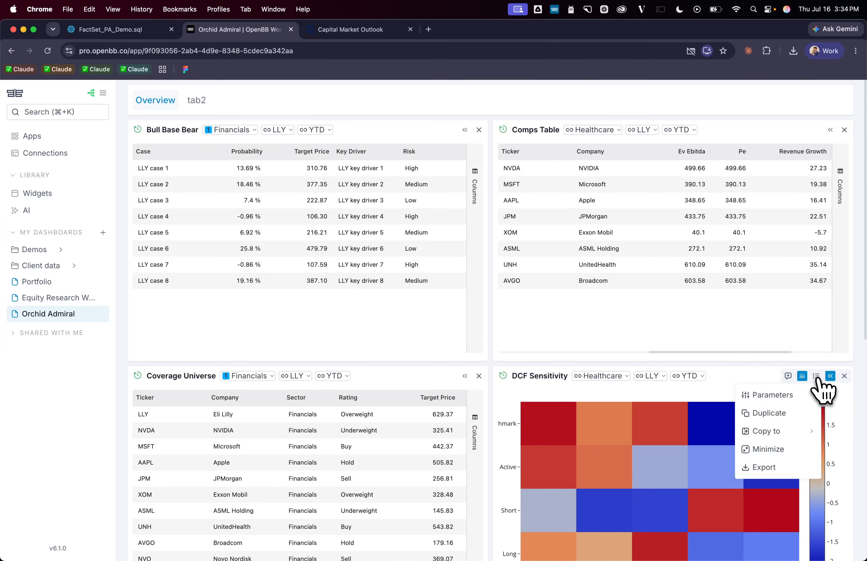
mouse_move(802, 430)
mouse_move(718, 436)
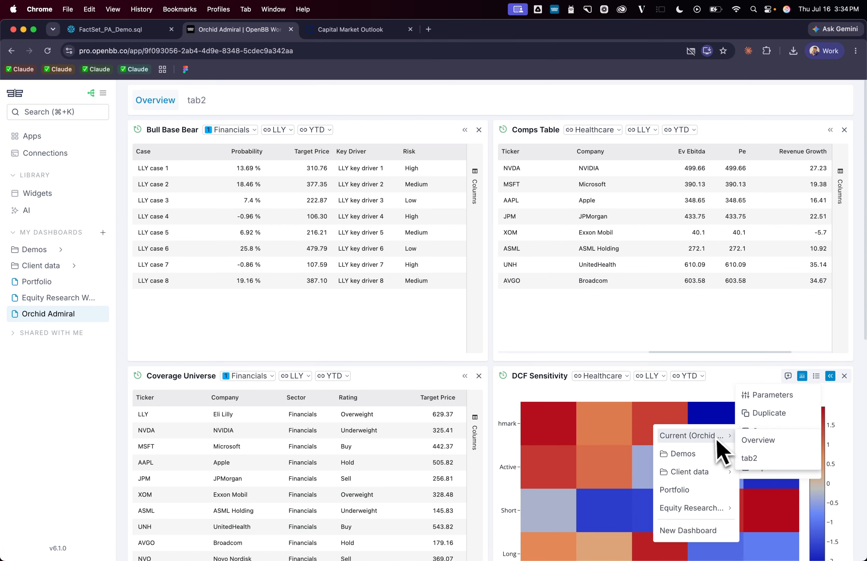
left_click(783, 460)
left_click(844, 376)
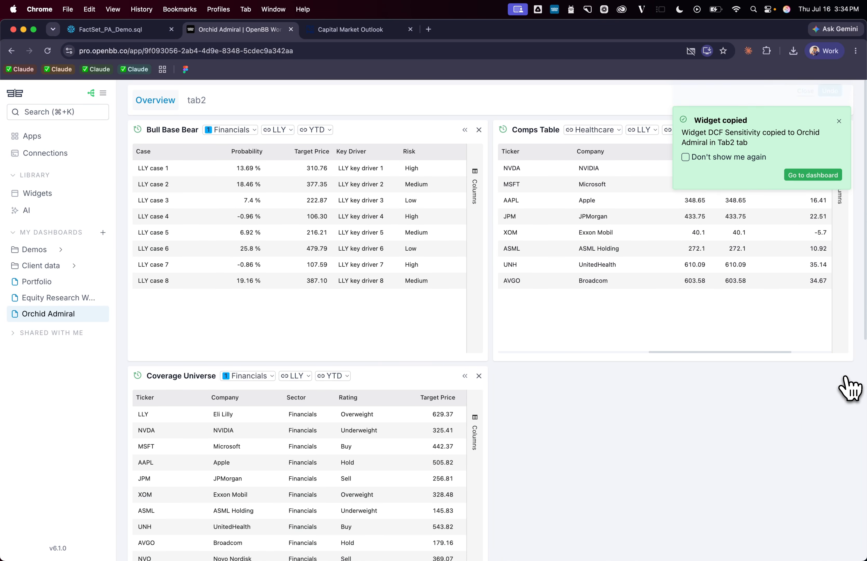
left_click(812, 267)
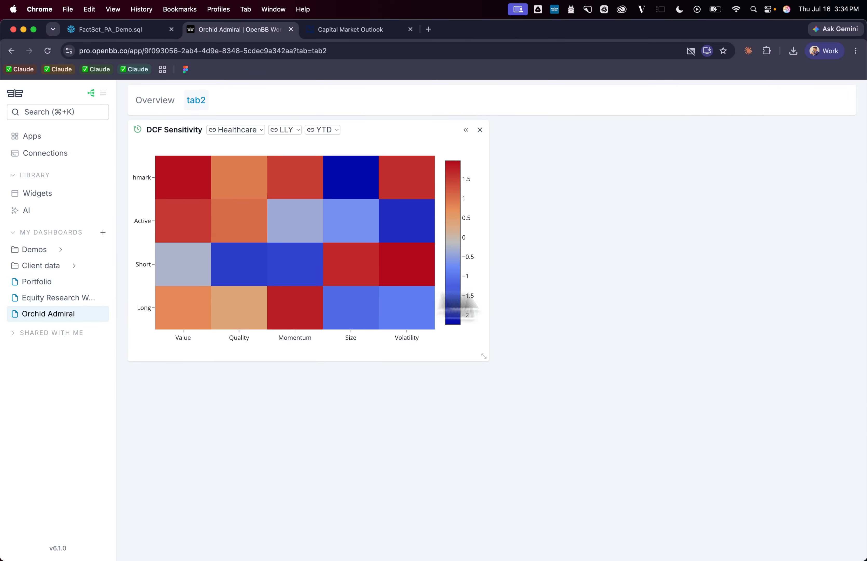
Switch to Snowflake and review the queries in the FactSet_PA_Demo.sql worksheet, including the database it uses.
left_click(140, 32)
scroll(445, 192, "down", 10)
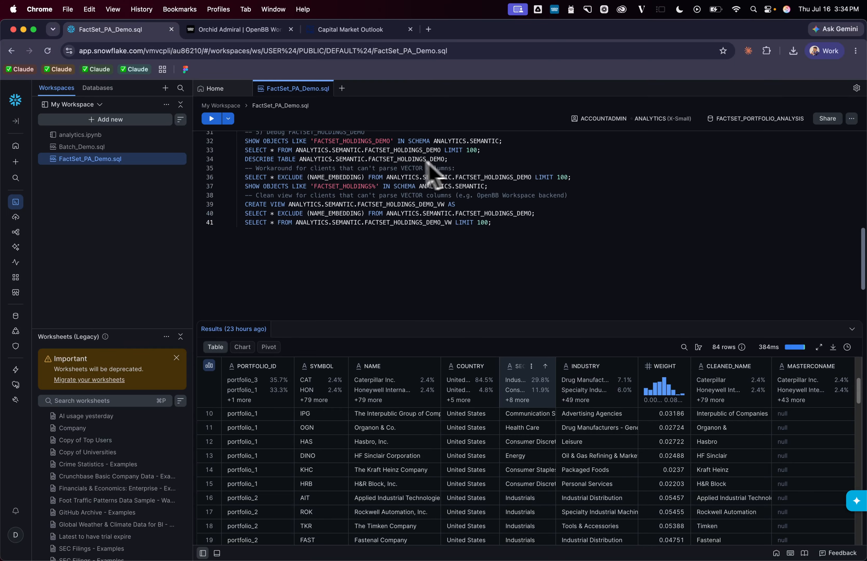
scroll(401, 189, "up", 10)
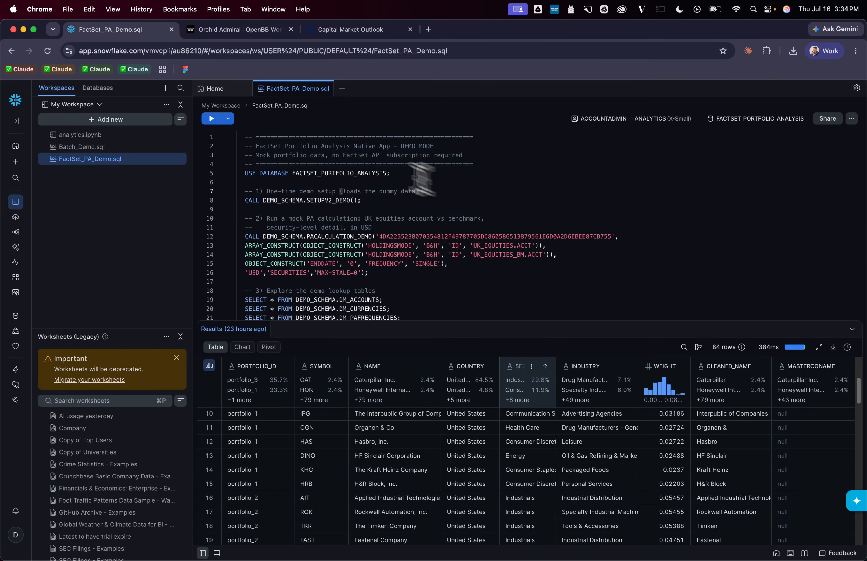
left_click(368, 173)
Return to OpenBB Workspace, open the Portfolio dashboard and select the whole query in the Portfolio Holdings Data widget.
left_click(229, 32)
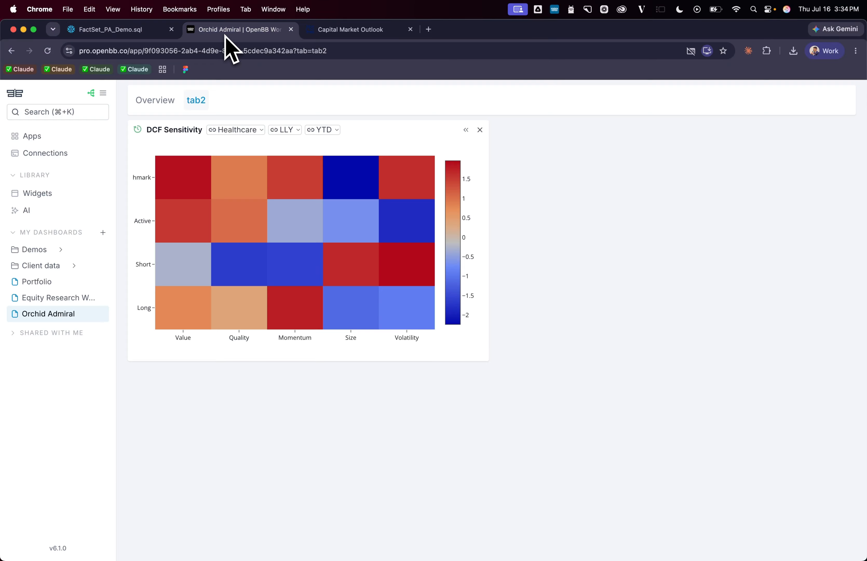
left_click(51, 286)
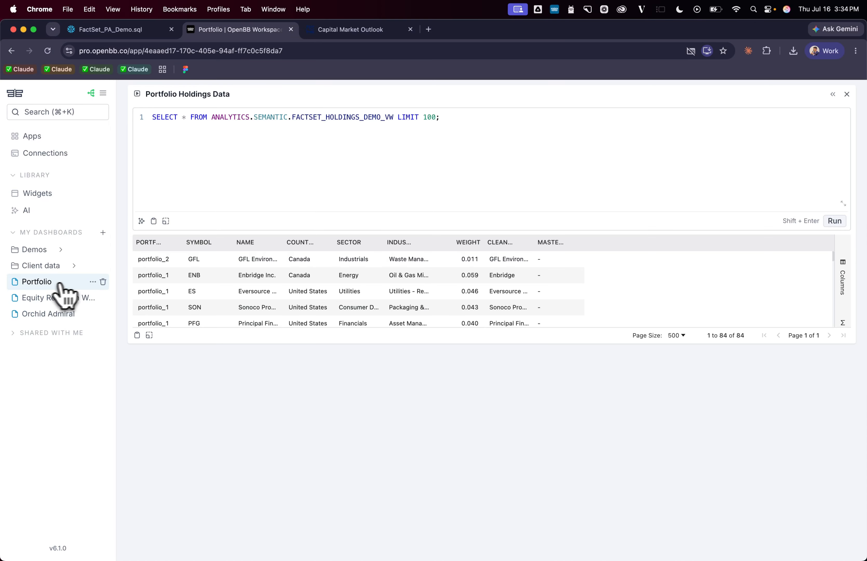
left_click_drag(455, 140, 151, 118)
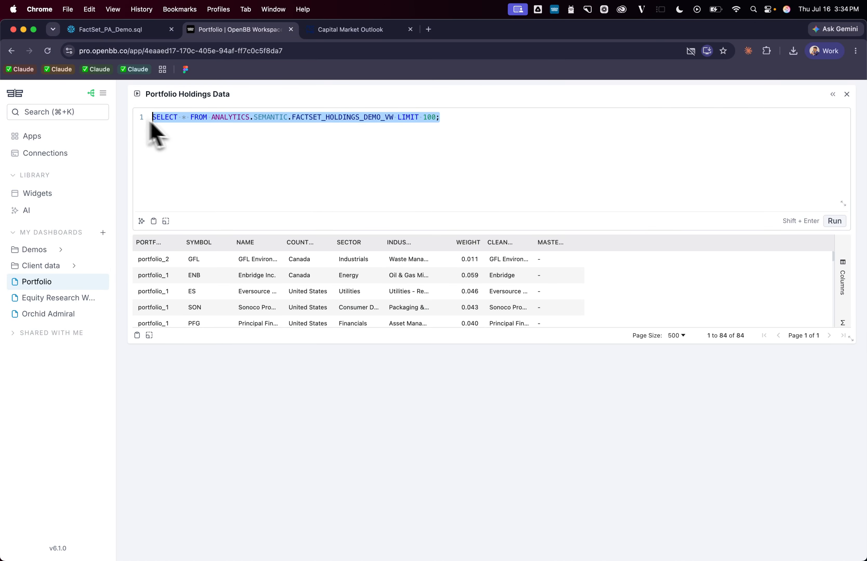
Rerun the Portfolio Holdings Data query in a shortened editor and switch the widget to its results-only view.
left_click_drag(844, 204, 843, 170)
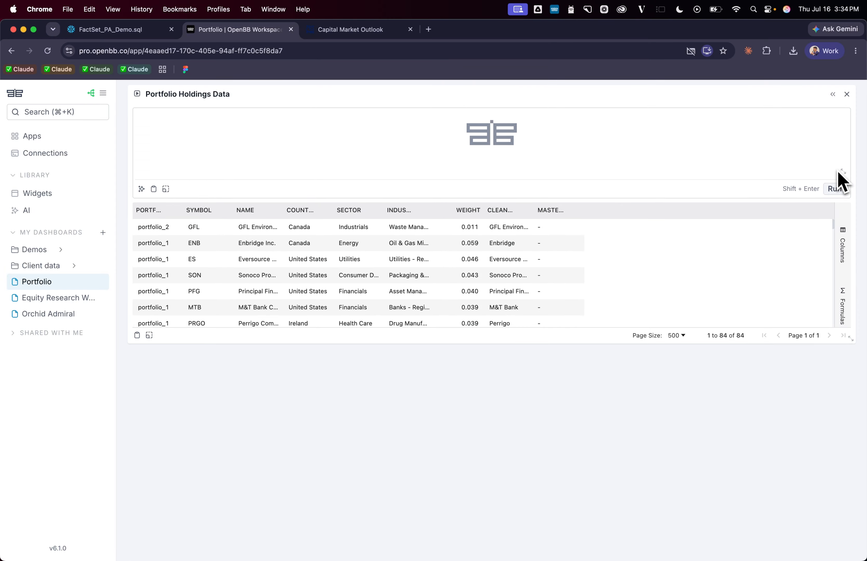
left_click(835, 187)
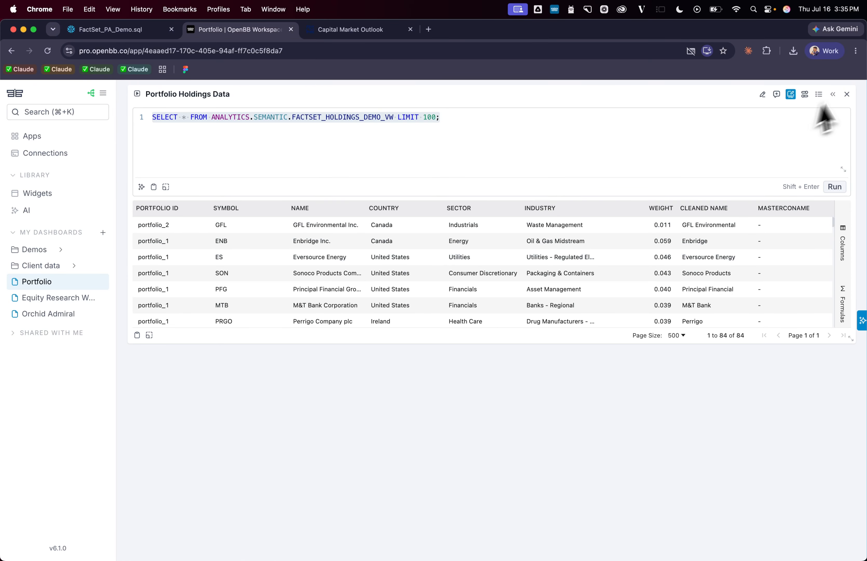
left_click(789, 95)
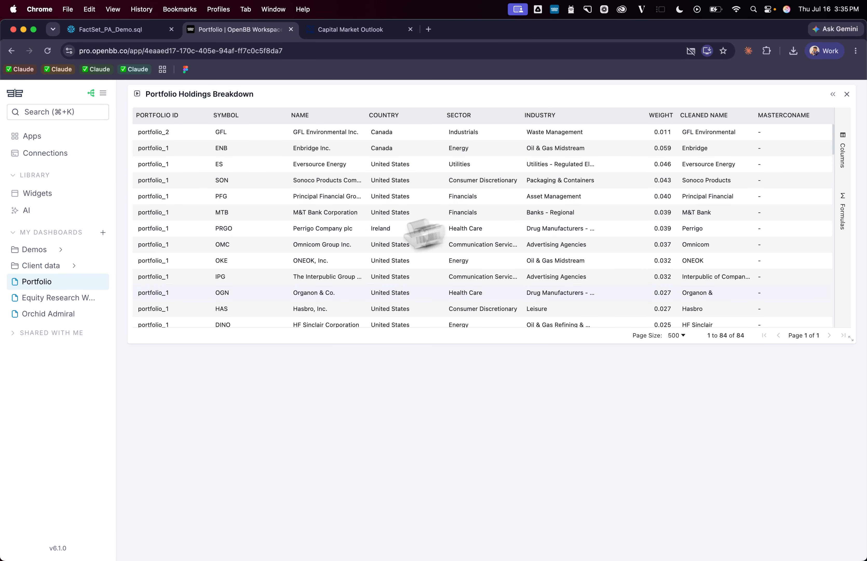
Ask OpenBB Copilot to "Create 3 pie chart based on portfolio holdings by industry", with the Portfolio Holdings Breakdown widget as explicit context.
scroll(175, 204, "down", 15)
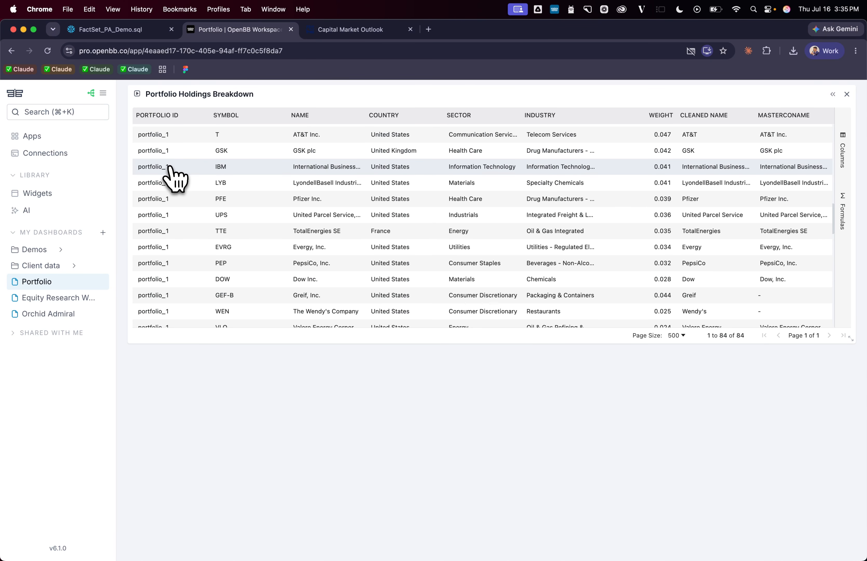
left_click(863, 333)
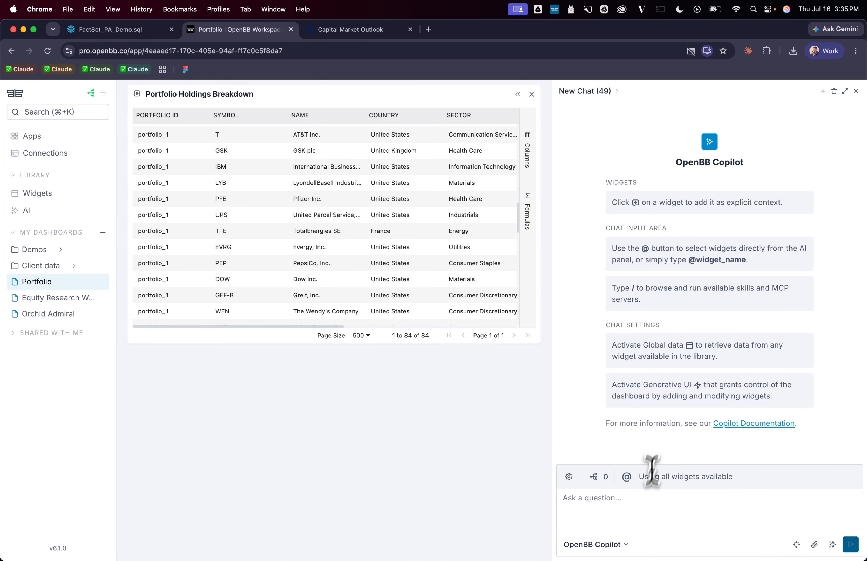
left_click(623, 503)
type("Create")
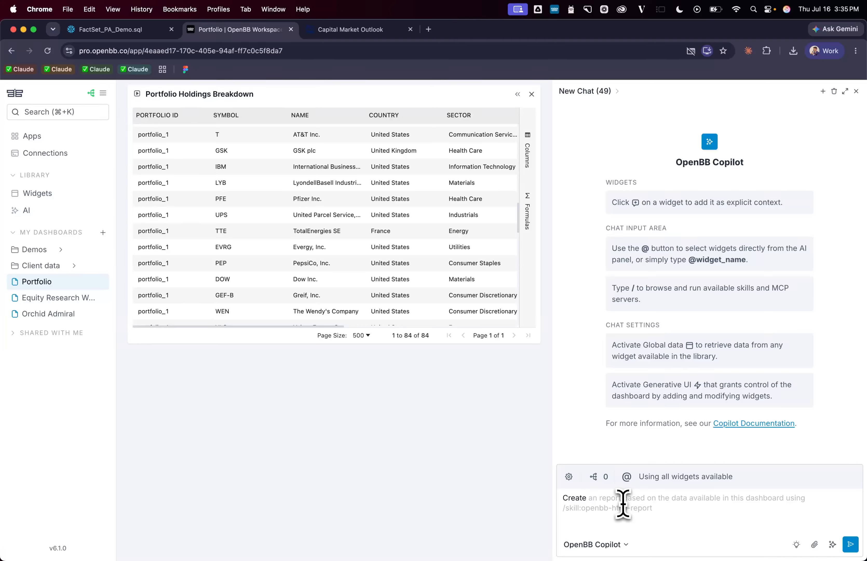
type(" 3 pie chart based on portfolio holdings by industry")
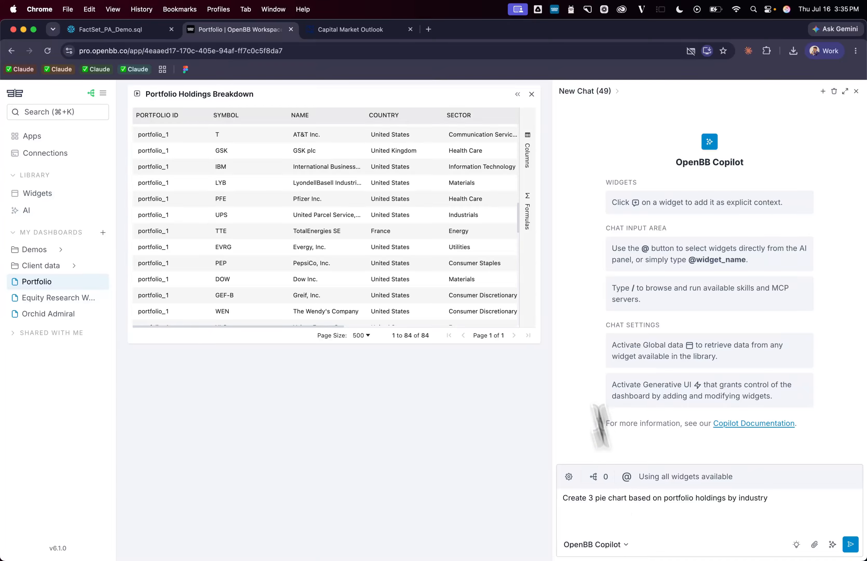
mouse_move(515, 93)
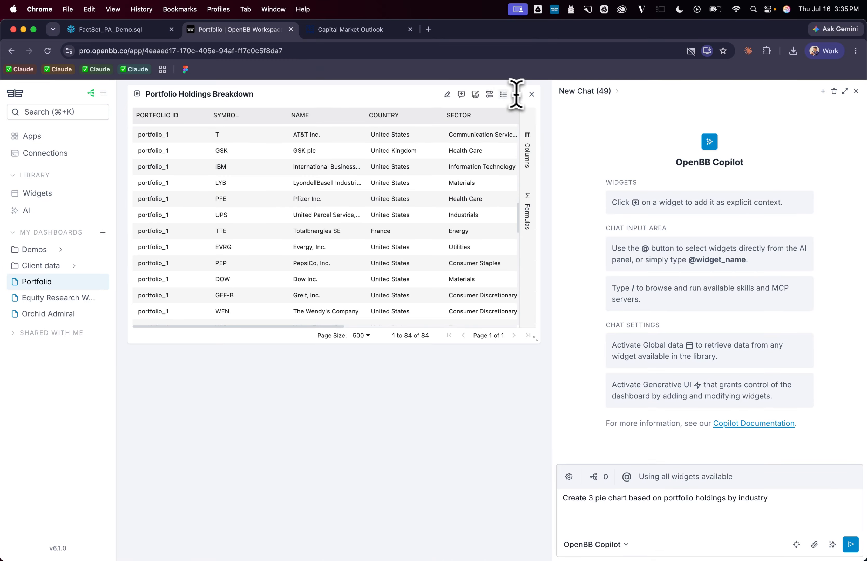
left_click(462, 94)
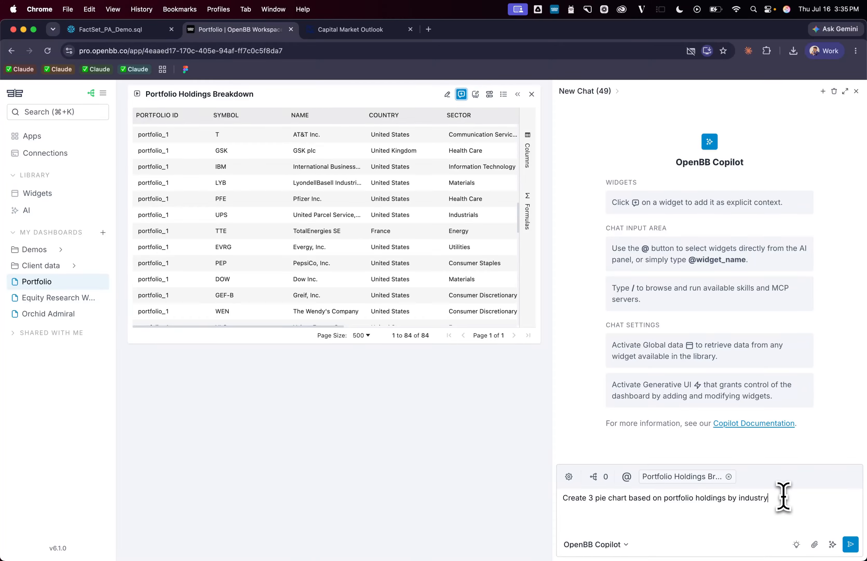
key("Return")
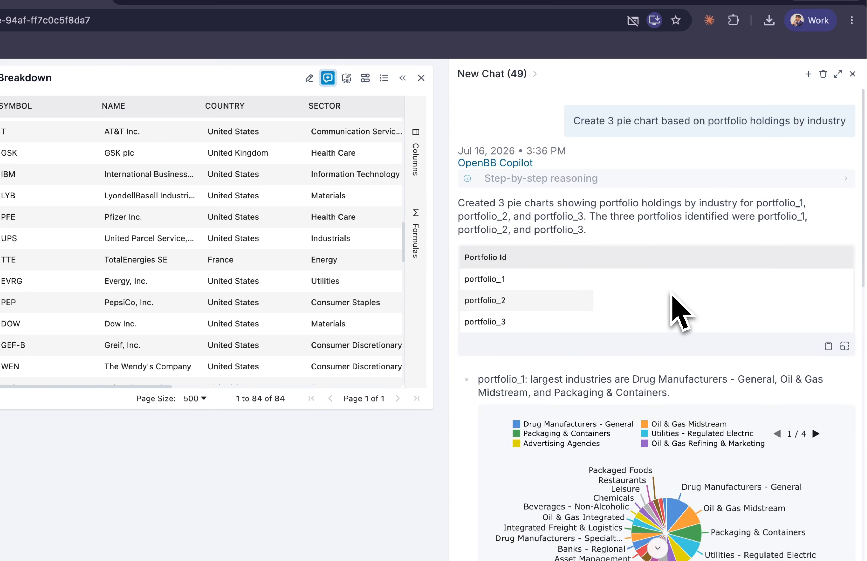
Review the generated industry pie charts for the three portfolios and add the portfolio_1 chart to the dashboard as a widget.
scroll(657, 331, "down", 1)
scroll(659, 346, "down", 5)
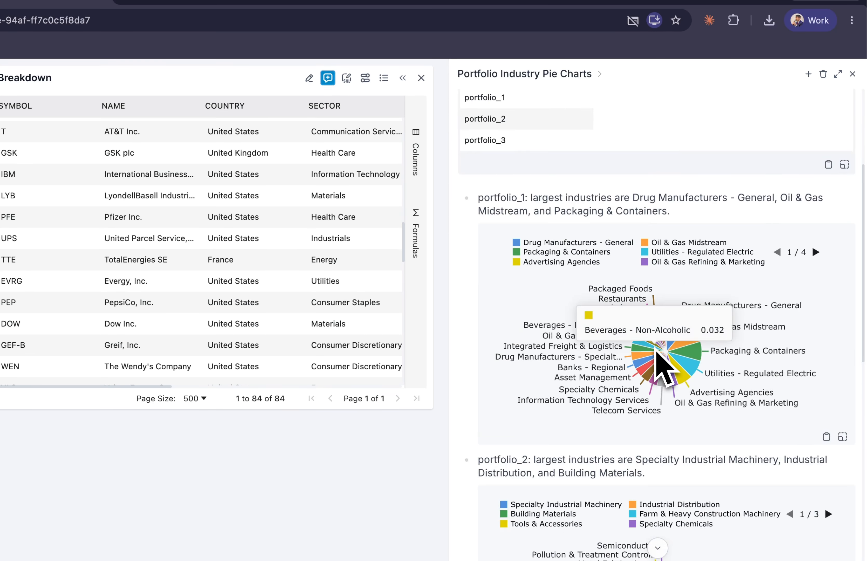
scroll(643, 358, "down", 2)
scroll(581, 212, "up", 5)
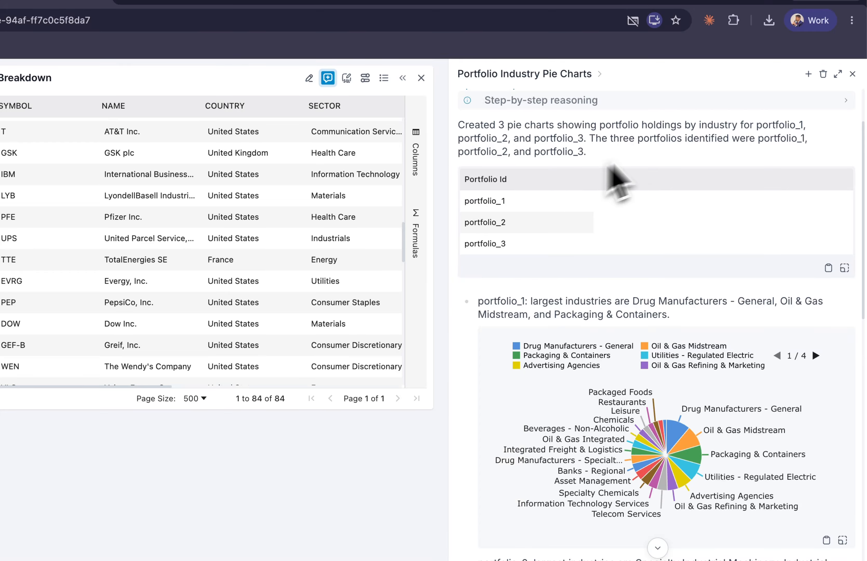
scroll(674, 271, "down", 4)
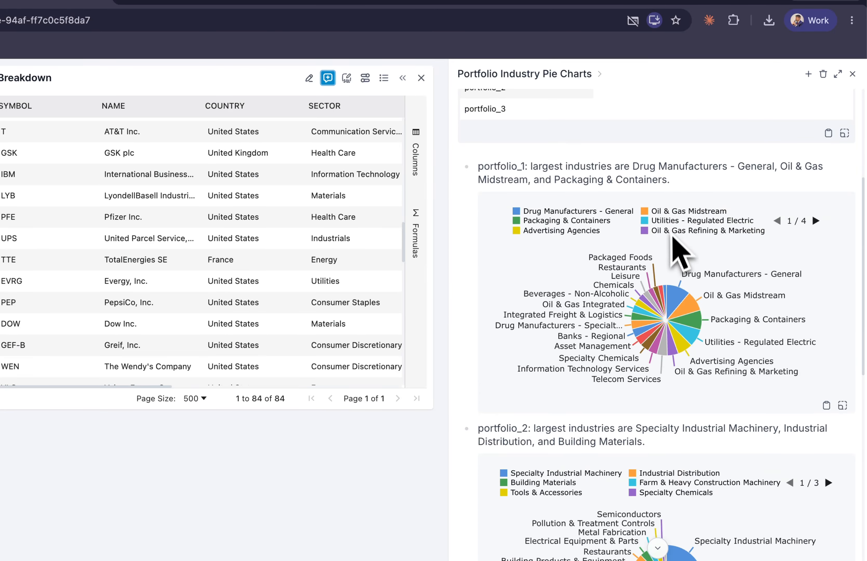
scroll(748, 194, "down", 6)
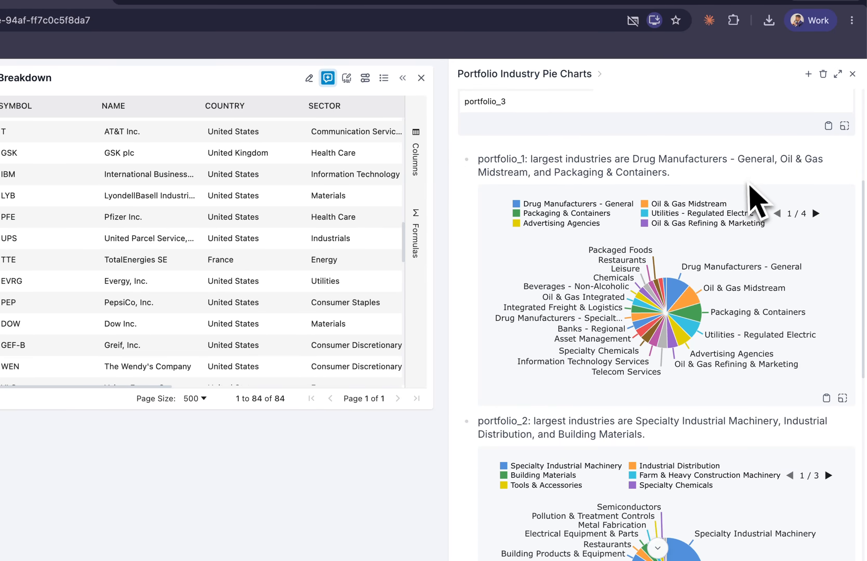
scroll(692, 361, "down", 3)
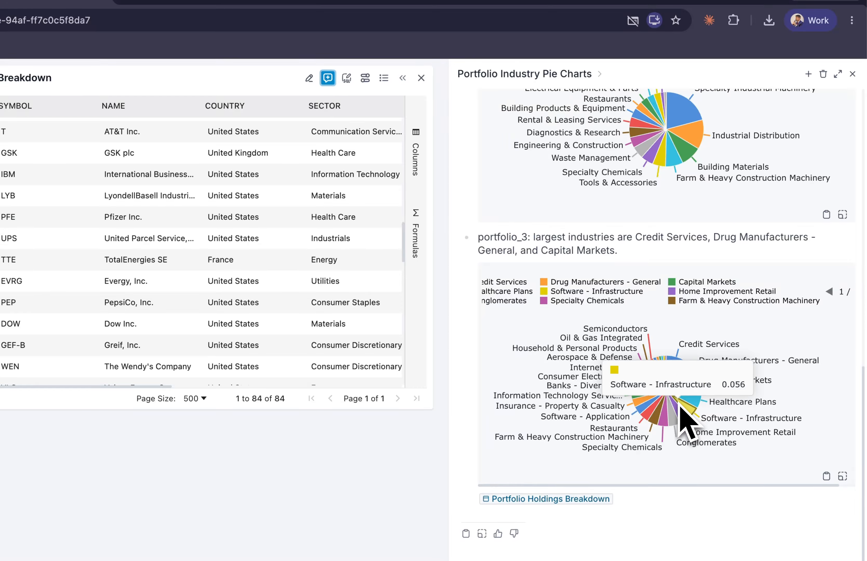
scroll(682, 401, "up", 7)
scroll(707, 383, "up", 3)
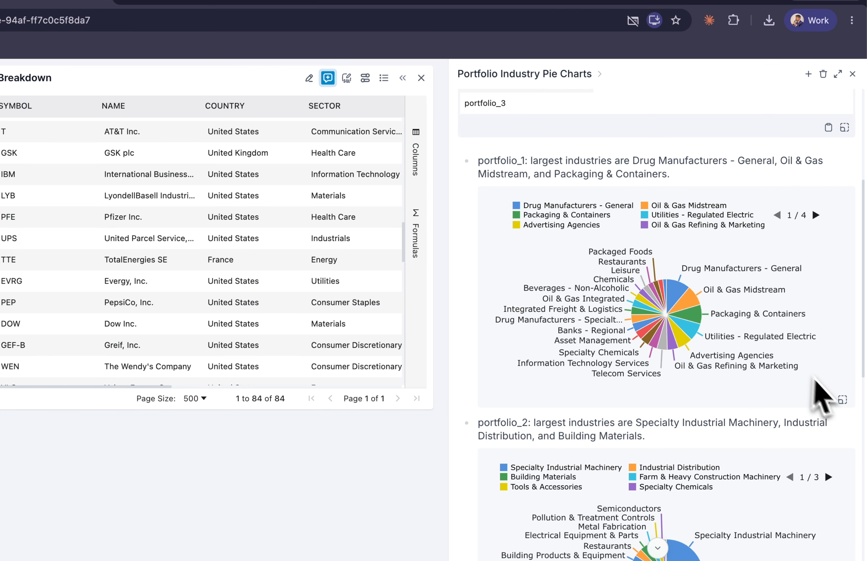
left_click(843, 401)
Add WHERE PORTFOLIO_ID = 'portfolio_1' to the Portfolio Holdings Breakdown query, run it, check the rows and hide the query editor.
left_click(346, 78)
left_click(394, 117)
type("WHERE PORTFOLIO_ID = 'portfolio_1'")
left_click(512, 191)
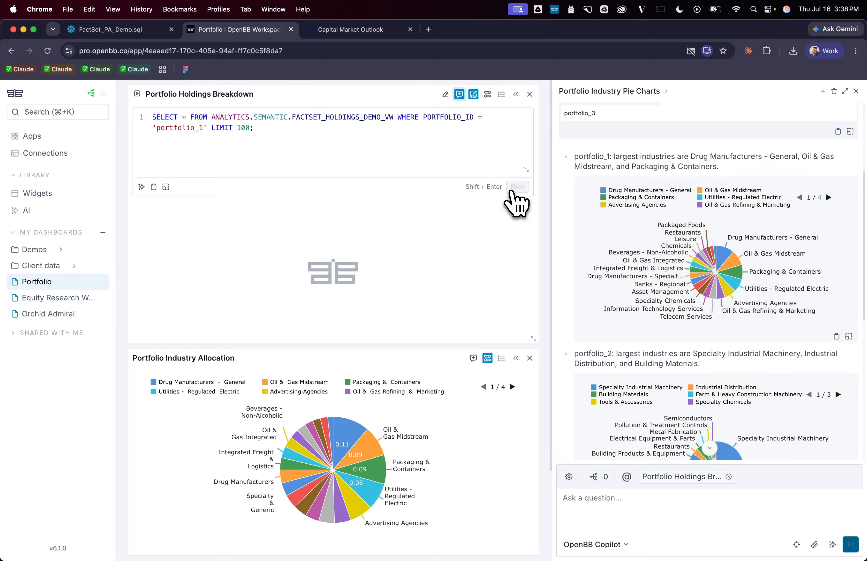
scroll(181, 252, "down", 5)
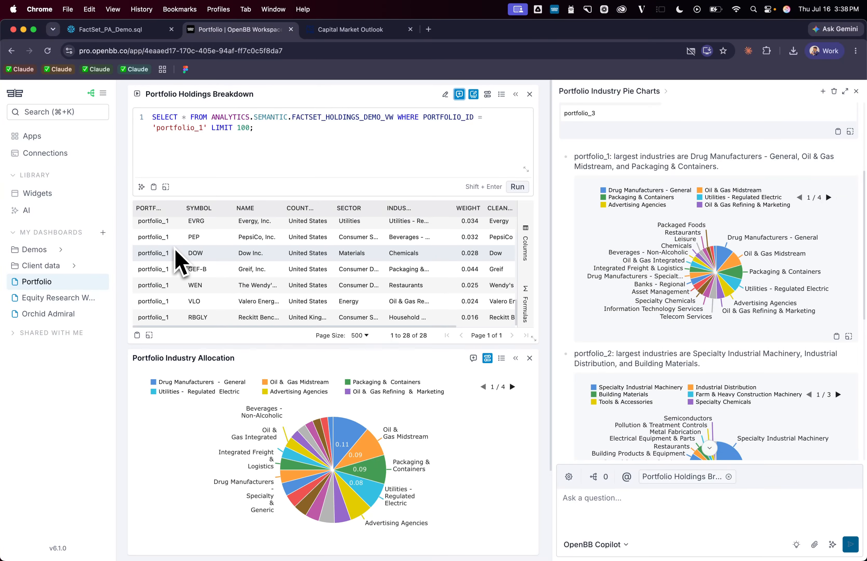
left_click(473, 95)
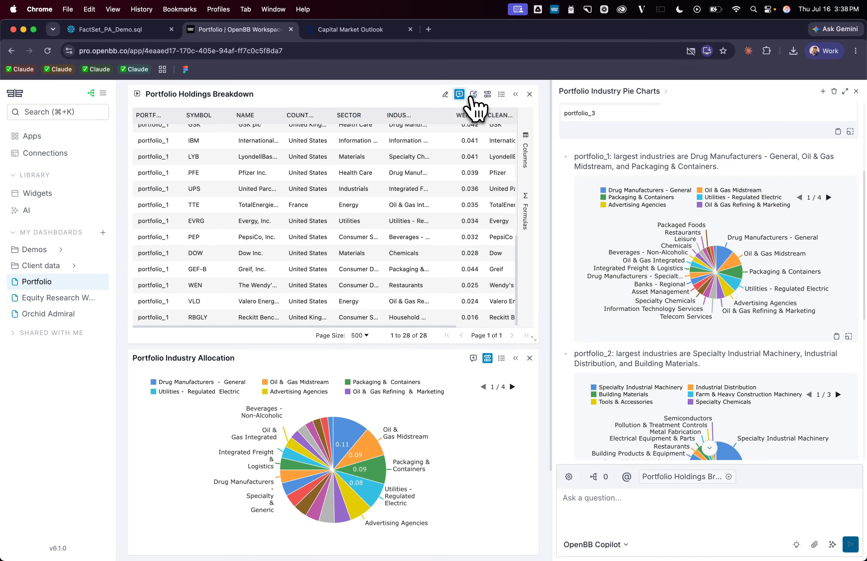
Look over the Portfolio Industry Allocation chart and the remaining chat charts, and open the Apps Marketplace.
scroll(405, 190, "down", 4)
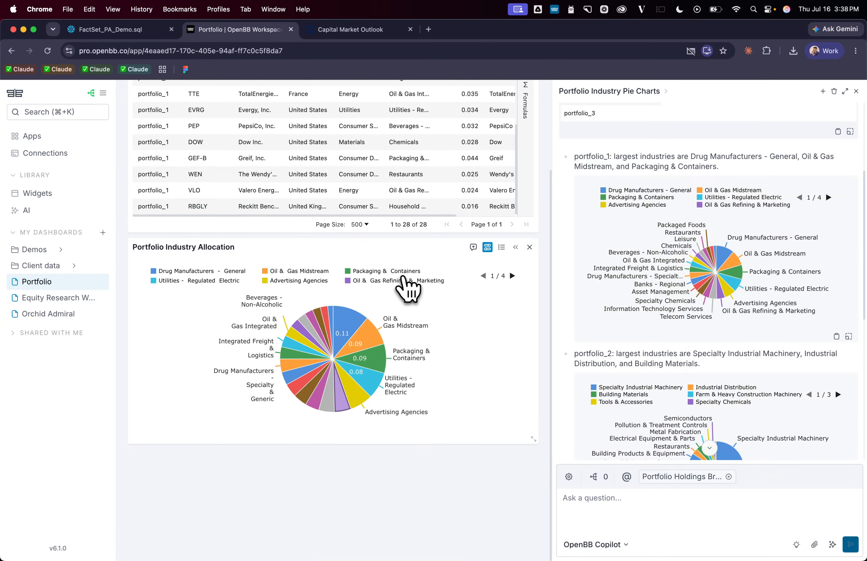
scroll(563, 328, "down", 10)
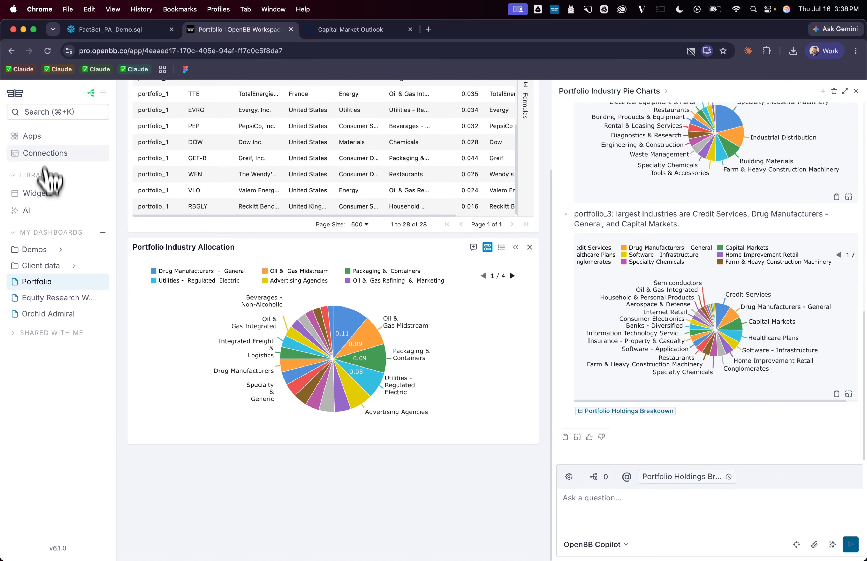
left_click(40, 138)
left_click(217, 145)
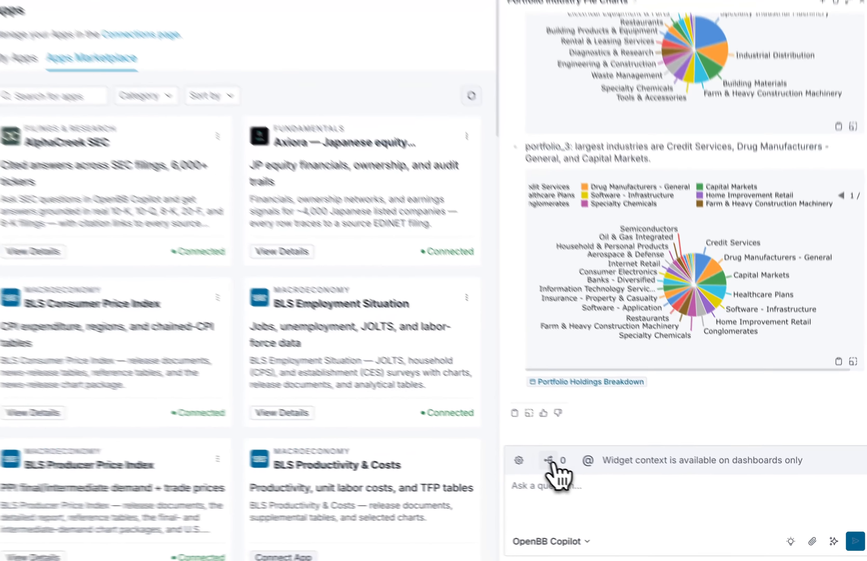
Enable the OpenBB Docs MCP server with all its tools for the Copilot and read the listed_apps_in_marketplace description.
left_click(549, 460)
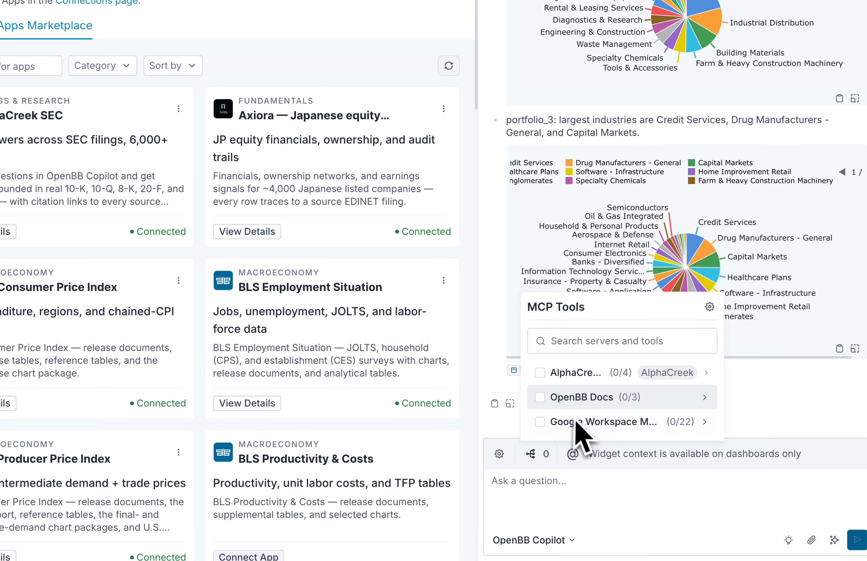
left_click(541, 398)
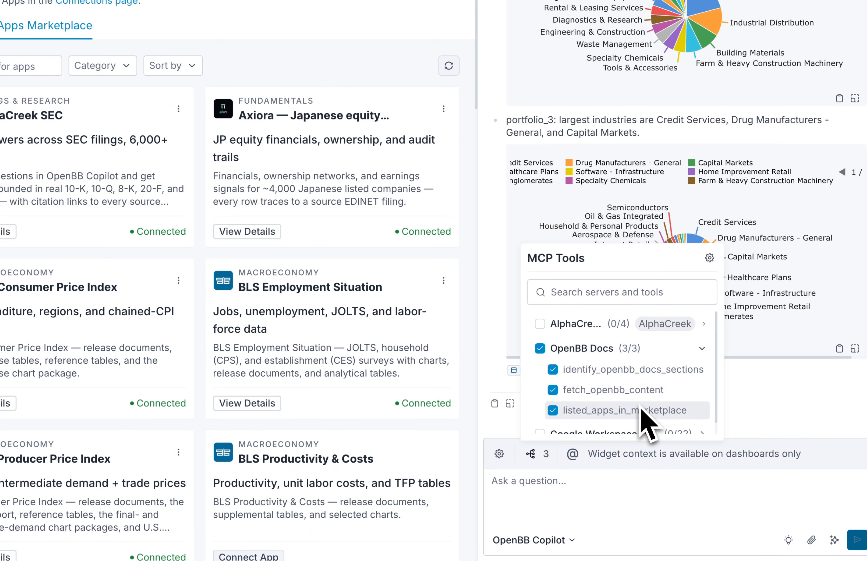
mouse_move(630, 419)
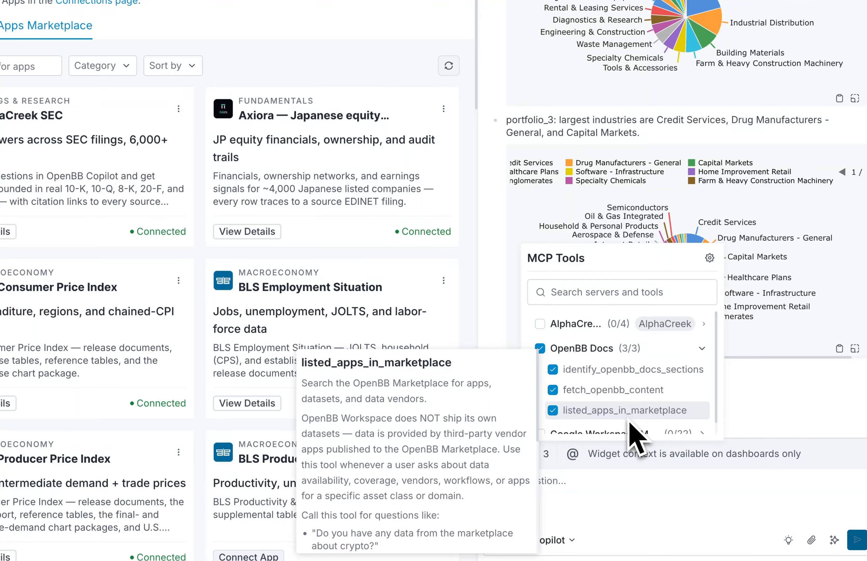
scroll(480, 448, "down", 3)
Ask the Copilot "let's focus on portfolio_1, based on the industry what data from openbb marketplace could be relevant to analyze" and expand the chat.
left_click(685, 492)
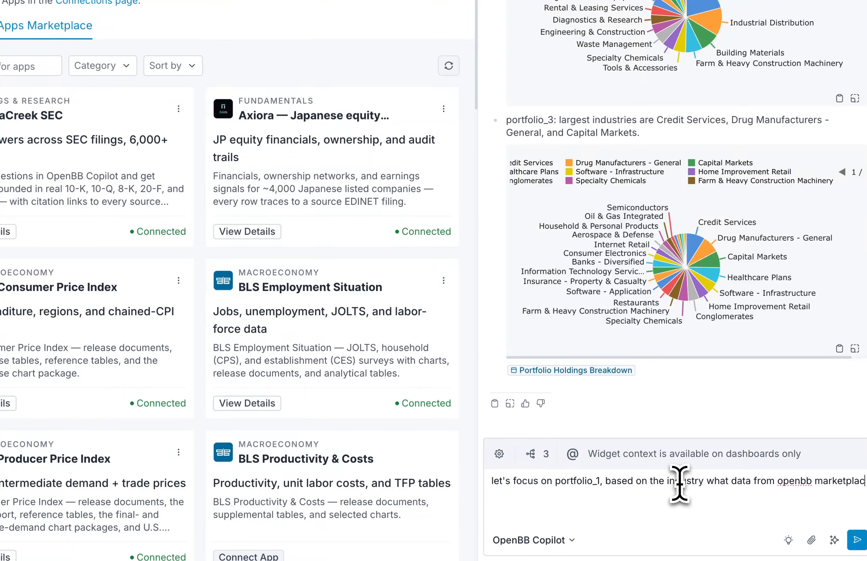
type("e could be relevant to analyze")
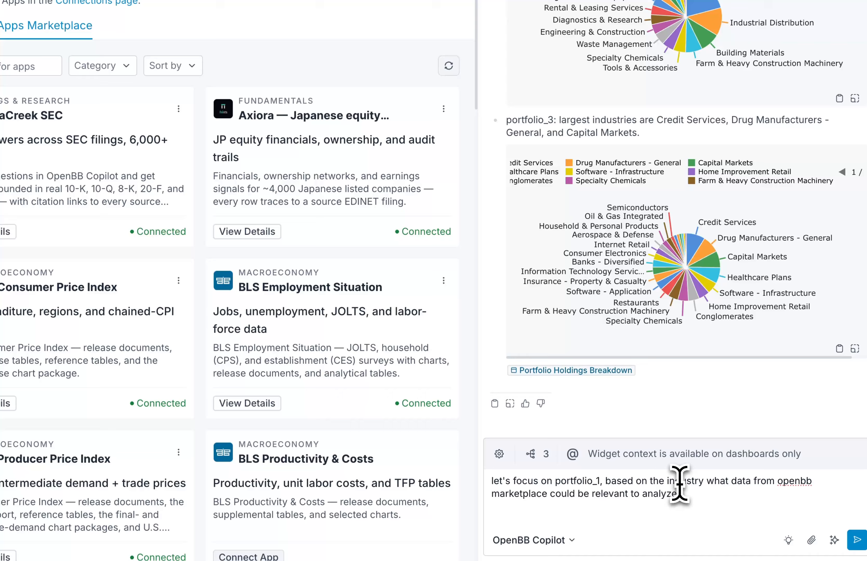
key("Return")
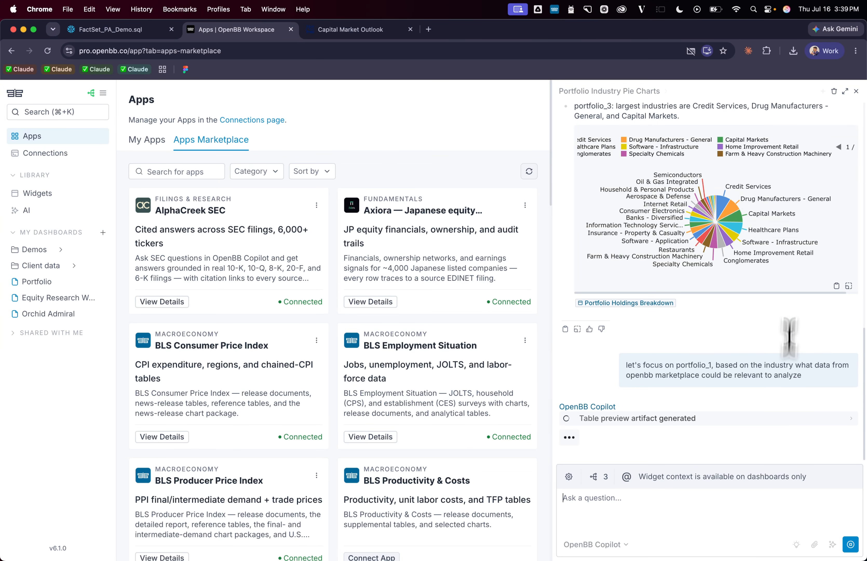
left_click(845, 91)
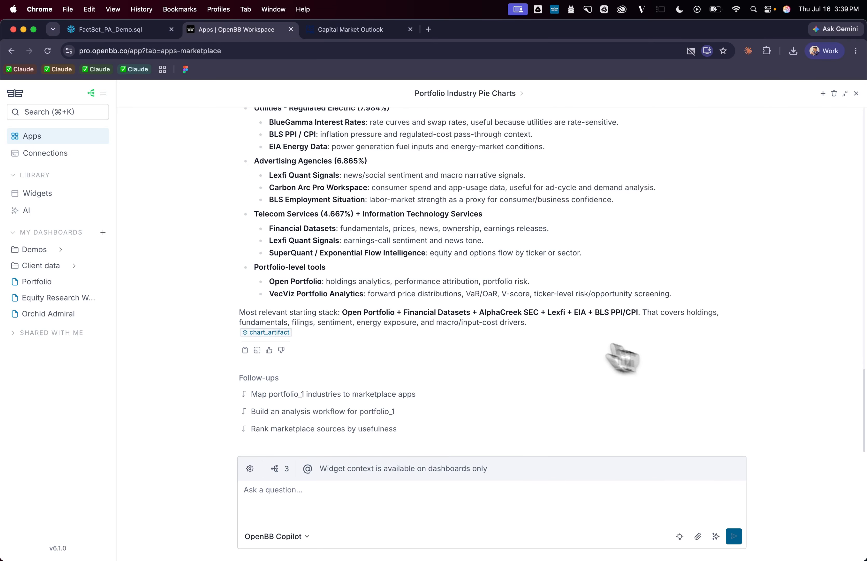
Read the Copilot's marketplace data recommendations for portfolio_1, focusing on the Drug Manufacturers and Oil & Gas Midstream entries.
scroll(538, 325, "up", 5)
scroll(532, 328, "up", 2)
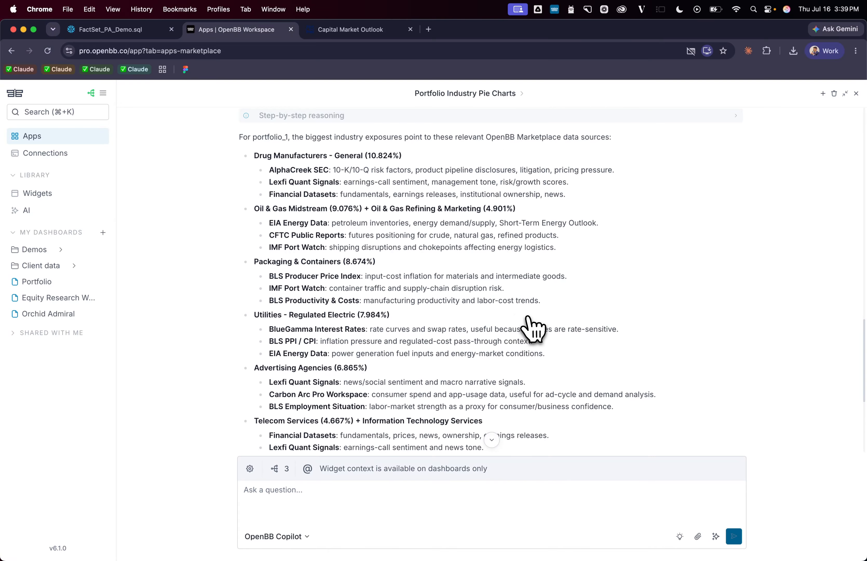
double_click(266, 209)
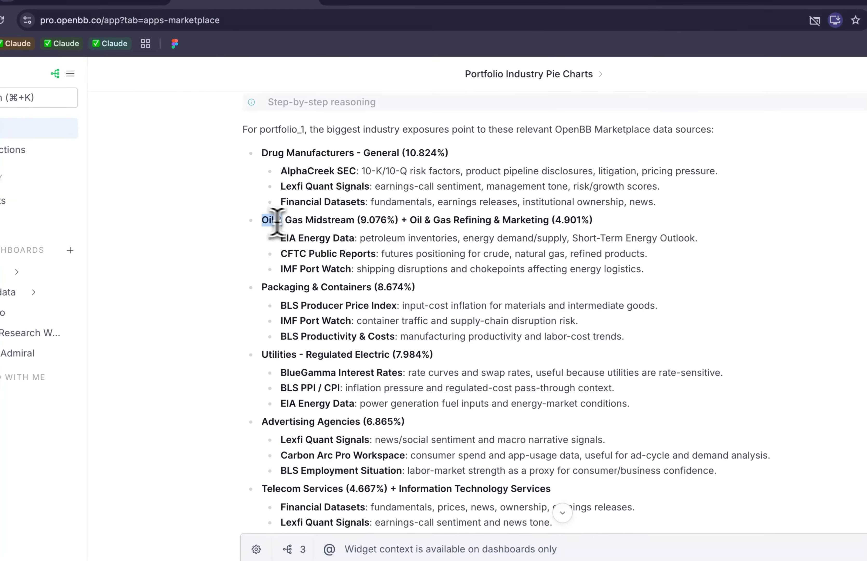
left_click_drag(277, 222, 312, 223)
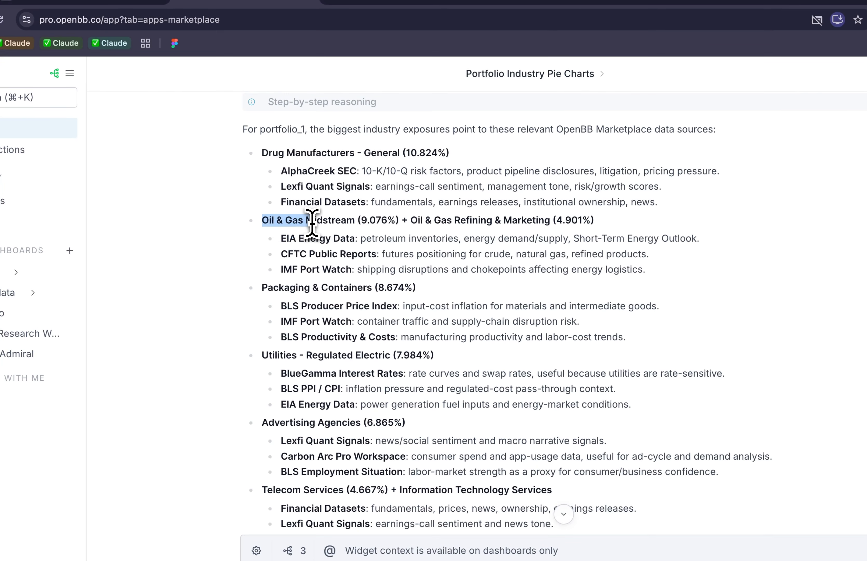
left_click_drag(277, 160, 379, 179)
left_click(374, 185)
scroll(374, 185, "down", 1)
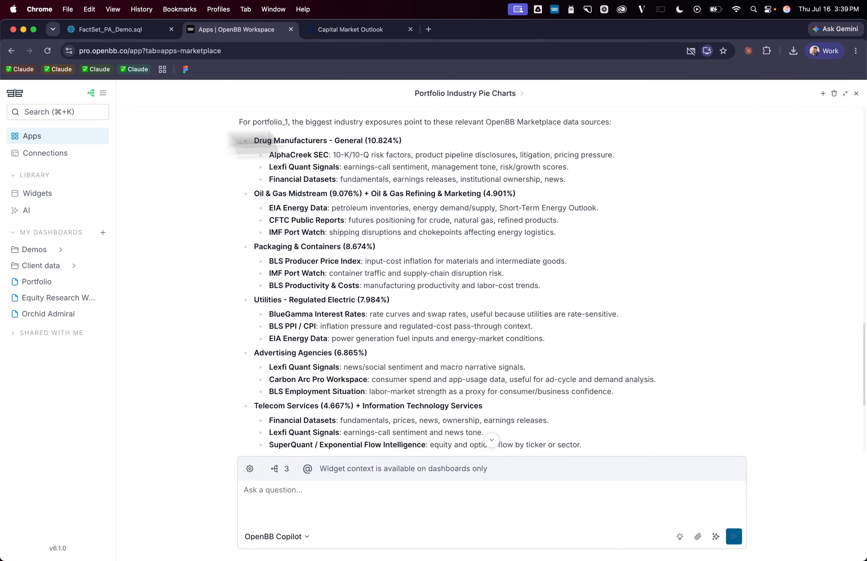
Close the Copilot chat and open the BLS Employment Situation app from My Apps.
left_click(857, 93)
left_click(55, 140)
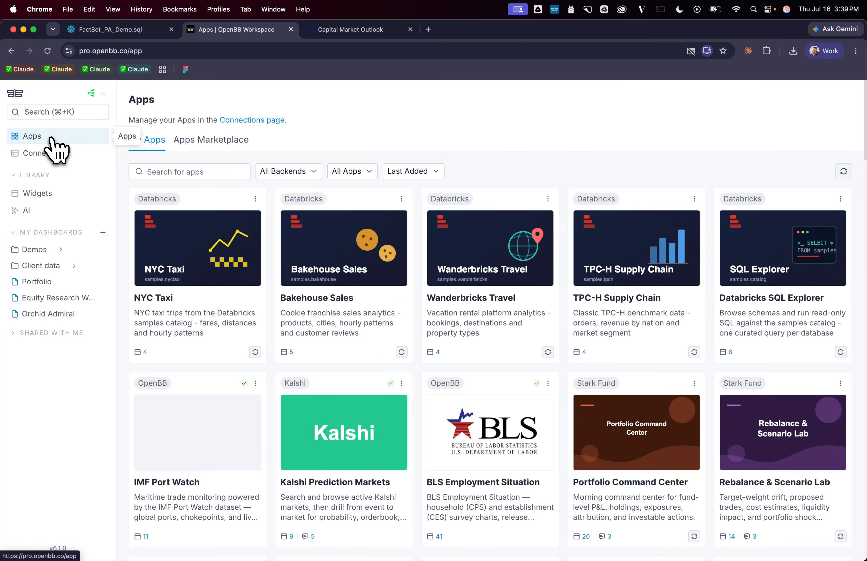
scroll(355, 326, "down", 2)
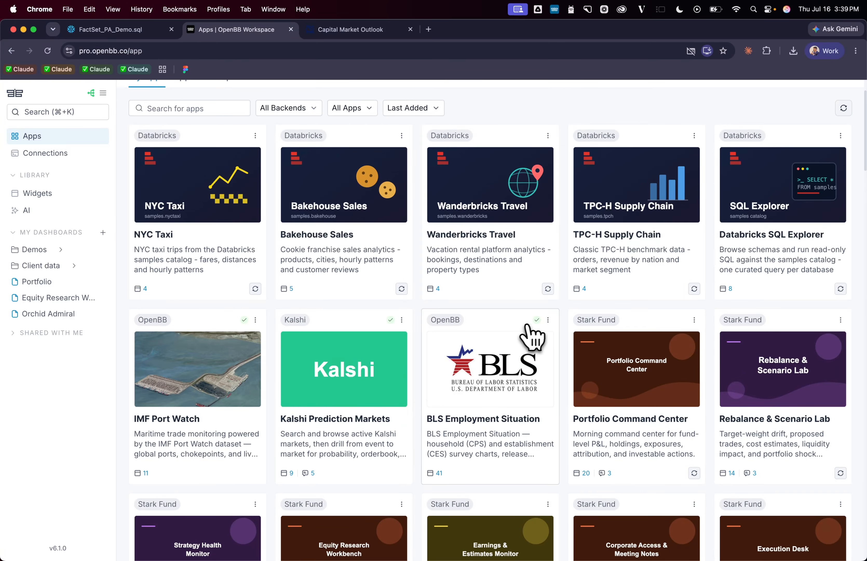
left_click(507, 392)
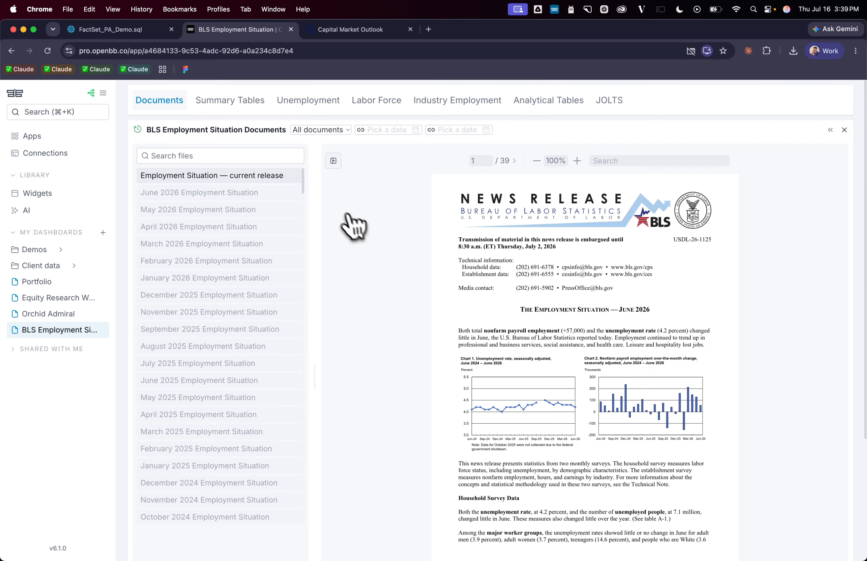
View the Summary Tables and Unemployment sections of the BLS Employment Situation dashboard and go back to the Apps page.
left_click(231, 102)
left_click(321, 107)
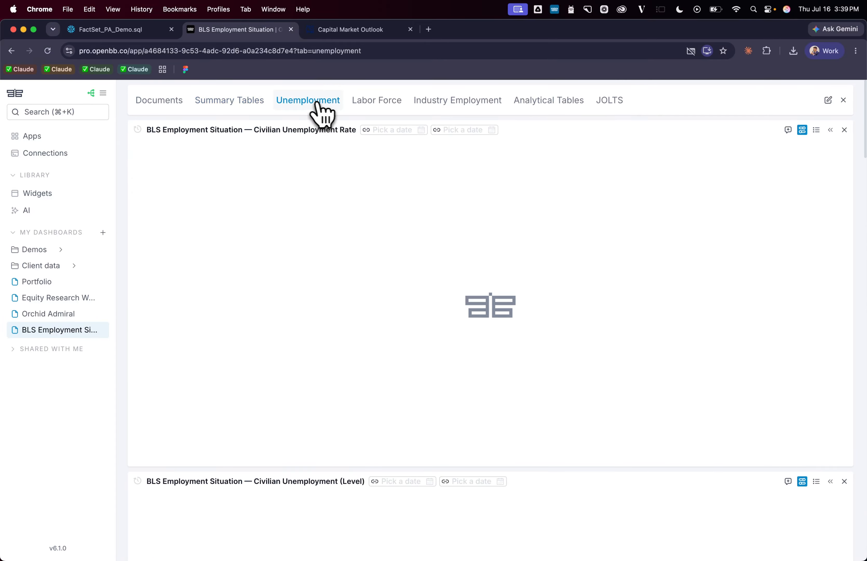
left_click(63, 143)
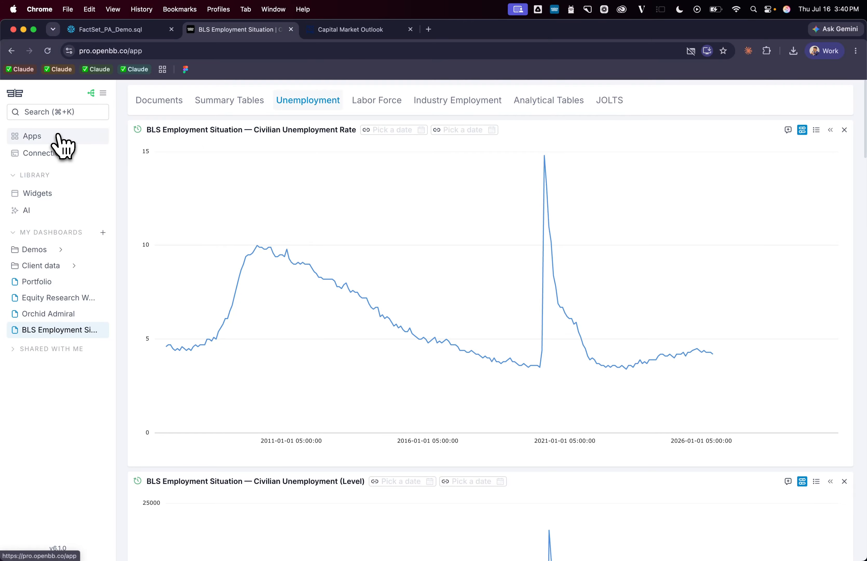
Open the IMF Port Watch app from My Apps and return to the Apps page.
left_click(223, 437)
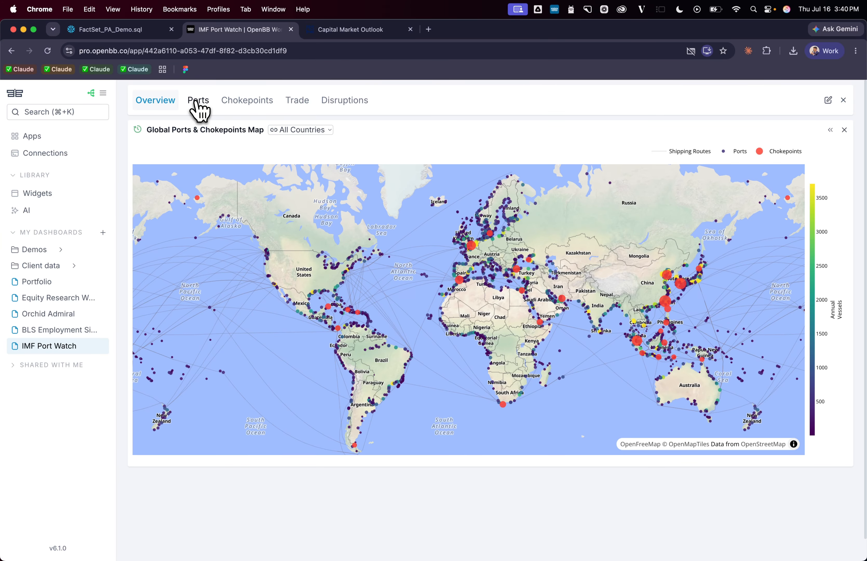
left_click(36, 136)
Search the Apps Marketplace for "energ" and review the EIA Energy Data app's preview images and widget list.
left_click(211, 139)
left_click(197, 173)
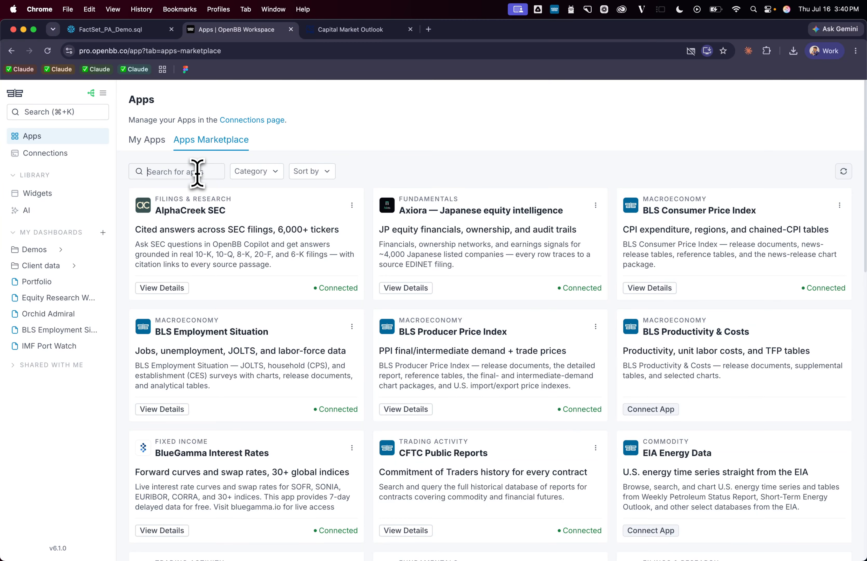
type("energ")
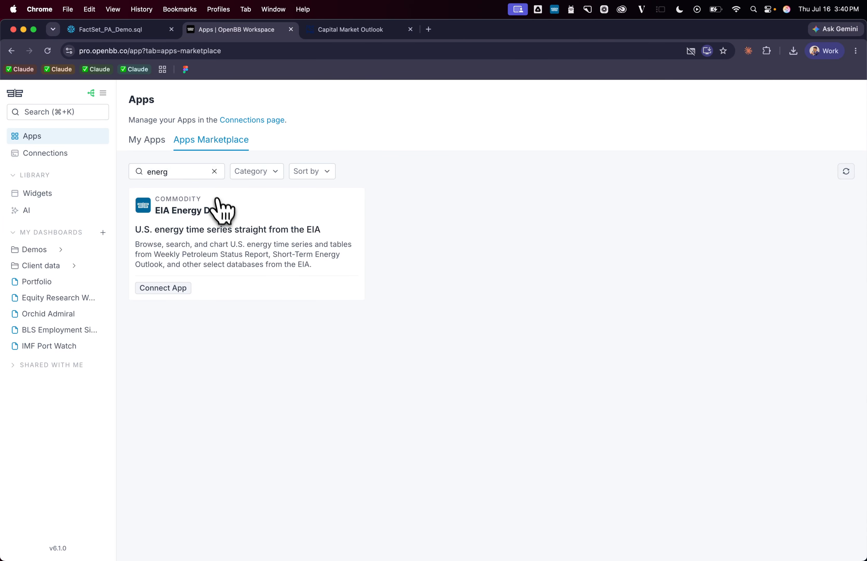
left_click(217, 209)
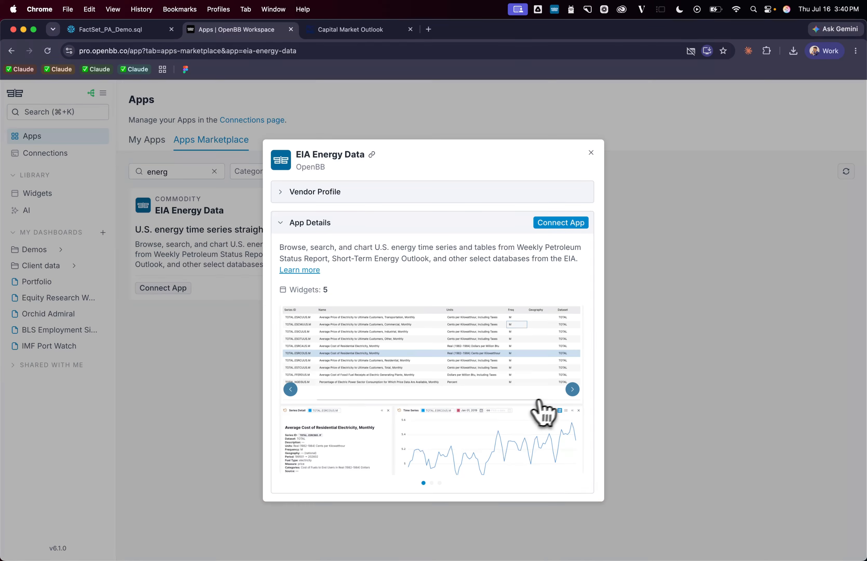
left_click(572, 389)
mouse_move(319, 293)
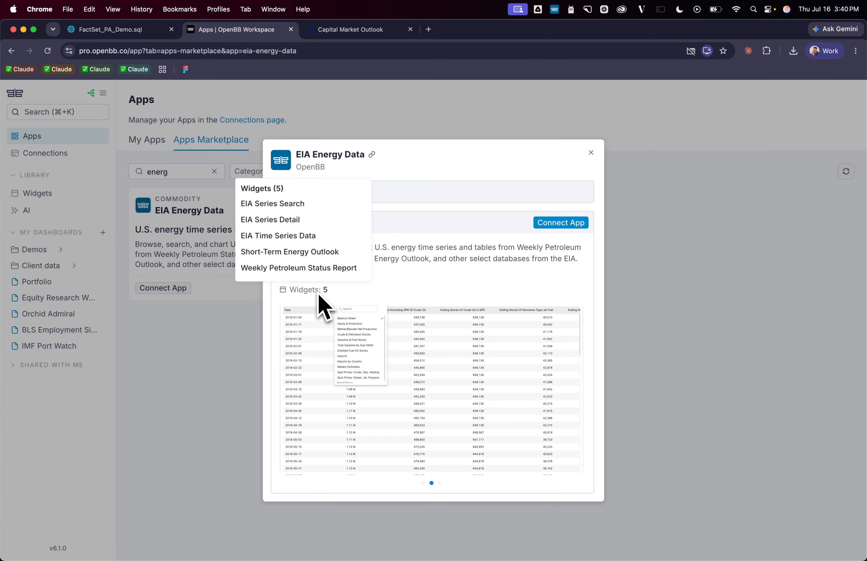
mouse_move(303, 237)
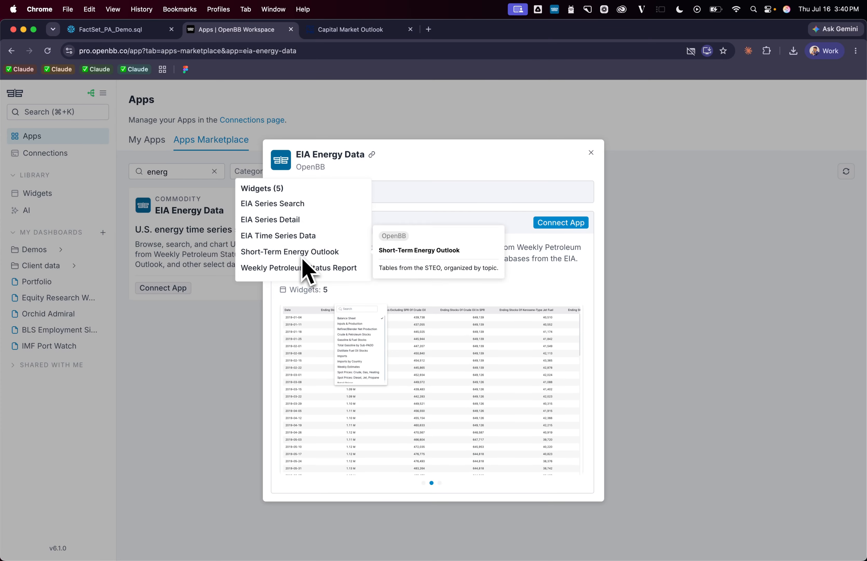
Connect the EIA Energy Data app, agreeing to the data sharing, and open it.
left_click(540, 224)
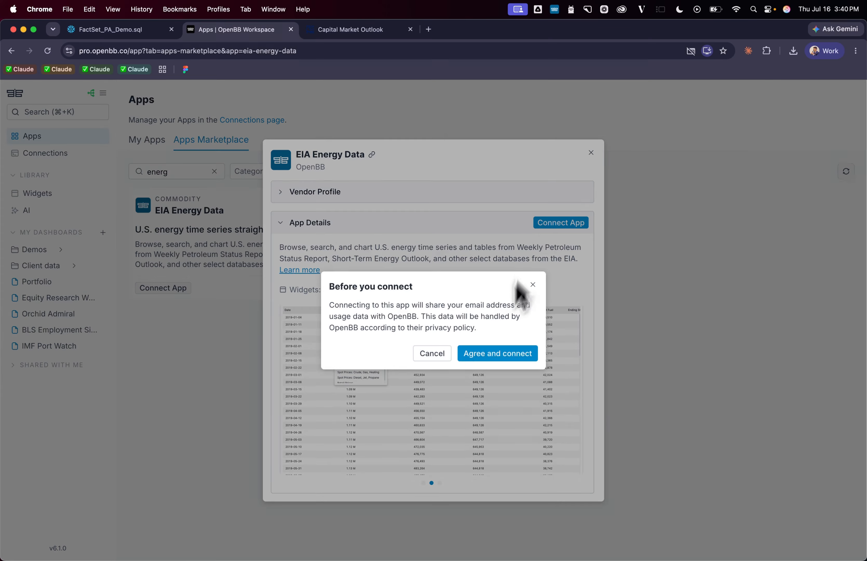
left_click(499, 359)
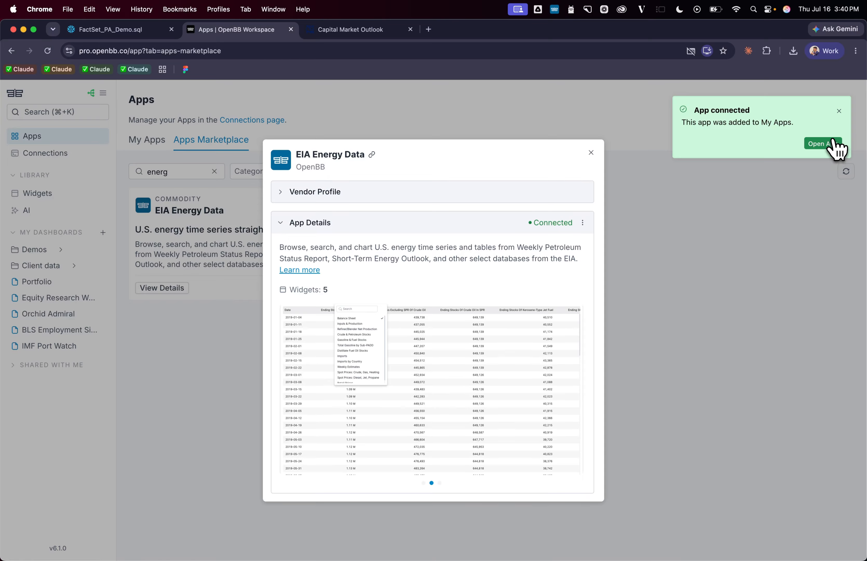
left_click(824, 144)
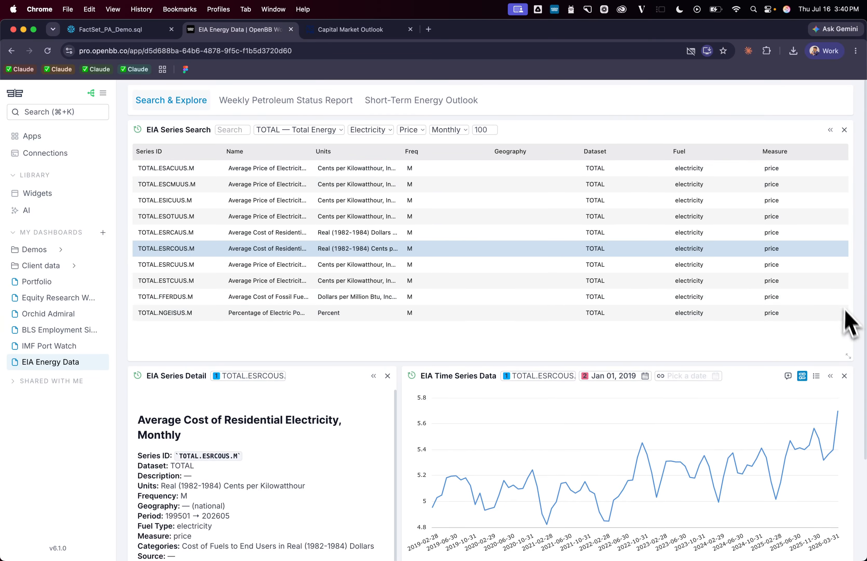
Open the Copilot chat and ask "Analyze the EIA energy data based on portfolio_1 and how it could be impacted.".
left_click(862, 329)
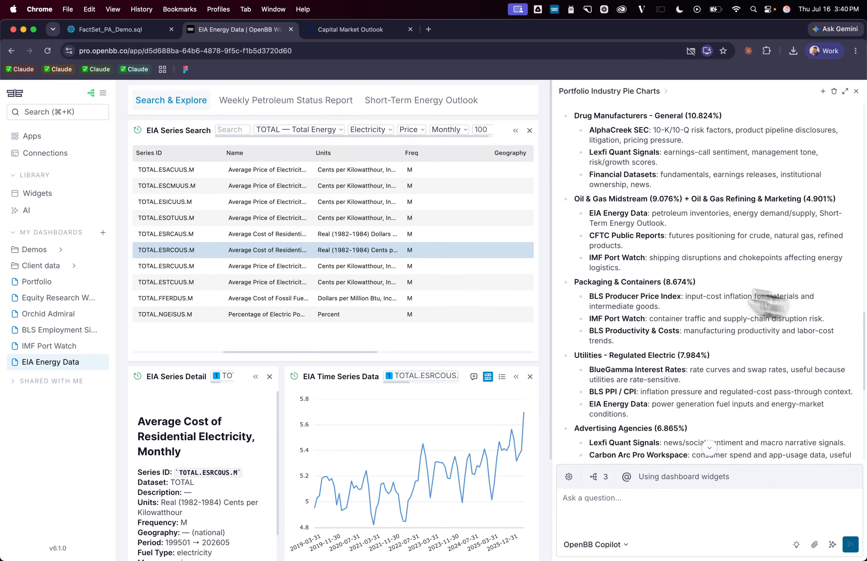
scroll(729, 295, "down", 10)
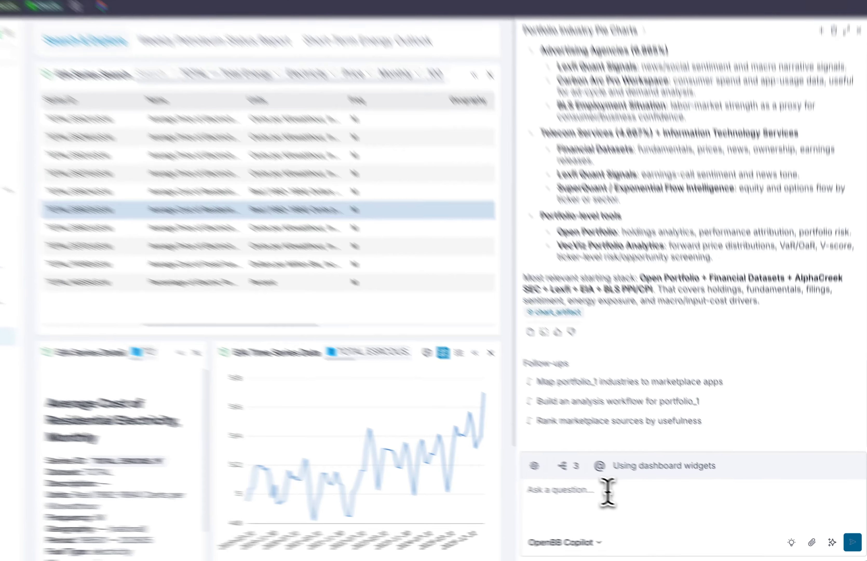
type("Ana")
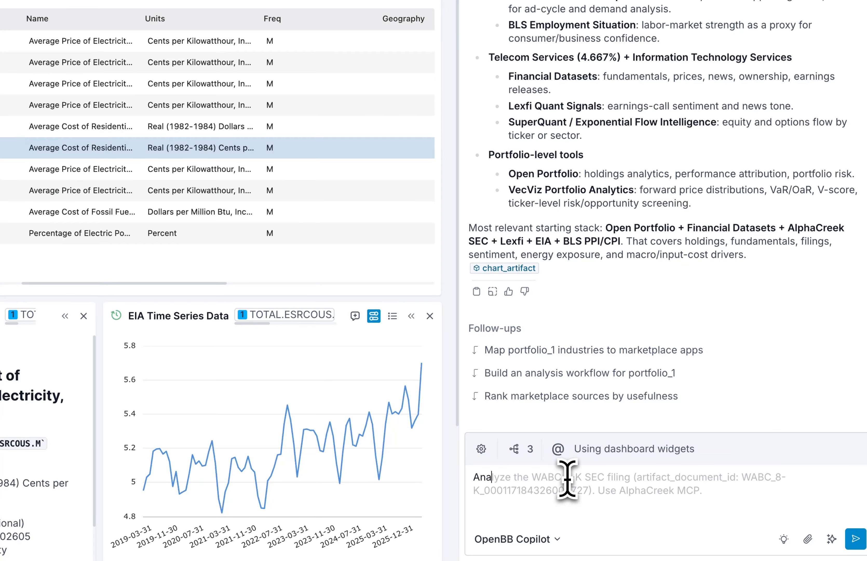
type("lyze the EIA energy data based on portfolio_1 and how it could be impacted.")
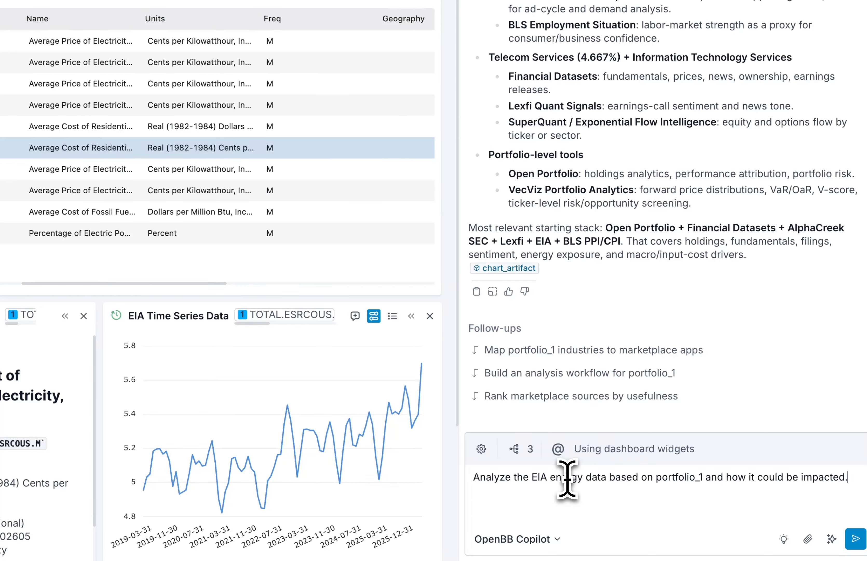
key("Return")
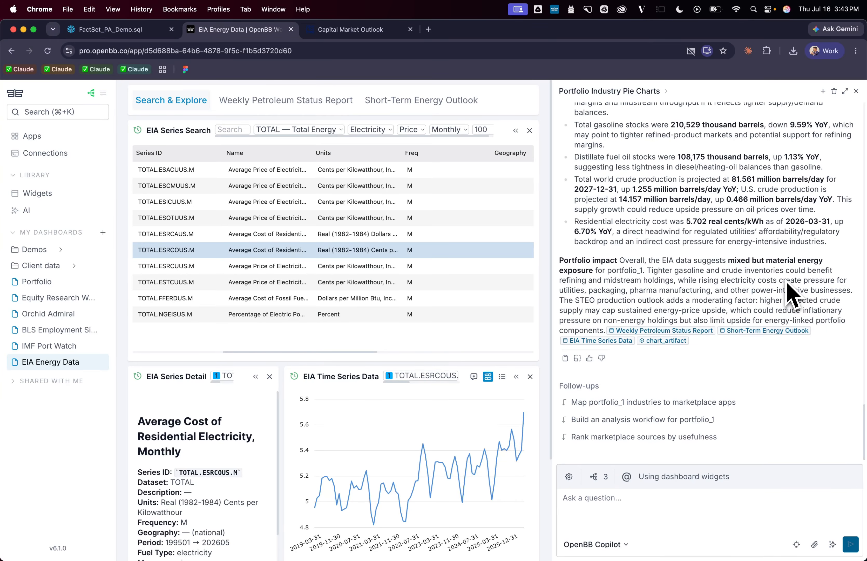
Review the answer's portfolio impact paragraph and jump to its cited Weekly Petroleum Status Report and Short-Term Energy Outlook widgets.
left_click_drag(685, 260, 596, 312)
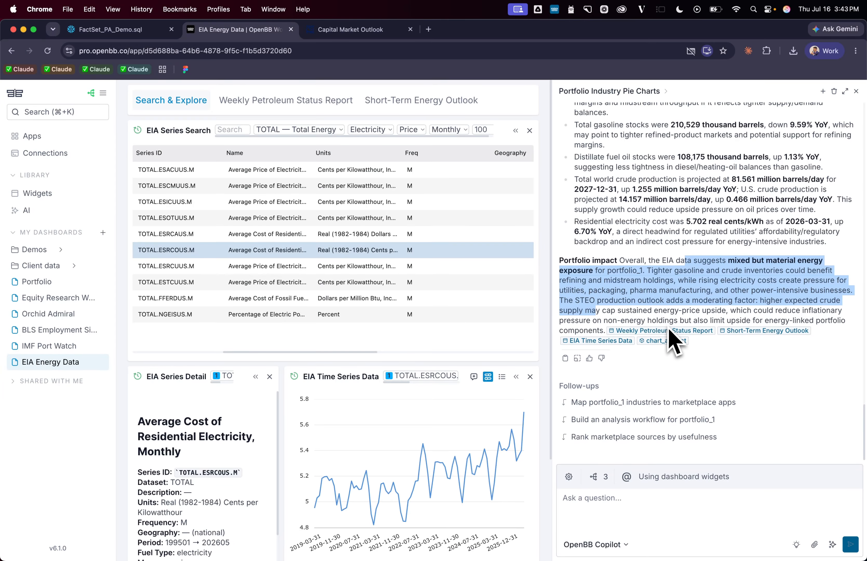
mouse_move(666, 341)
left_click(652, 389)
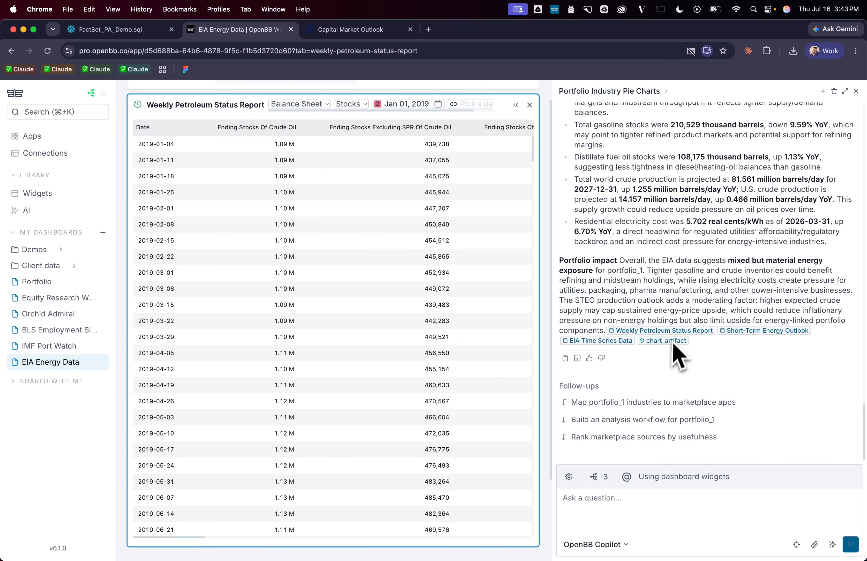
mouse_move(763, 331)
left_click(753, 387)
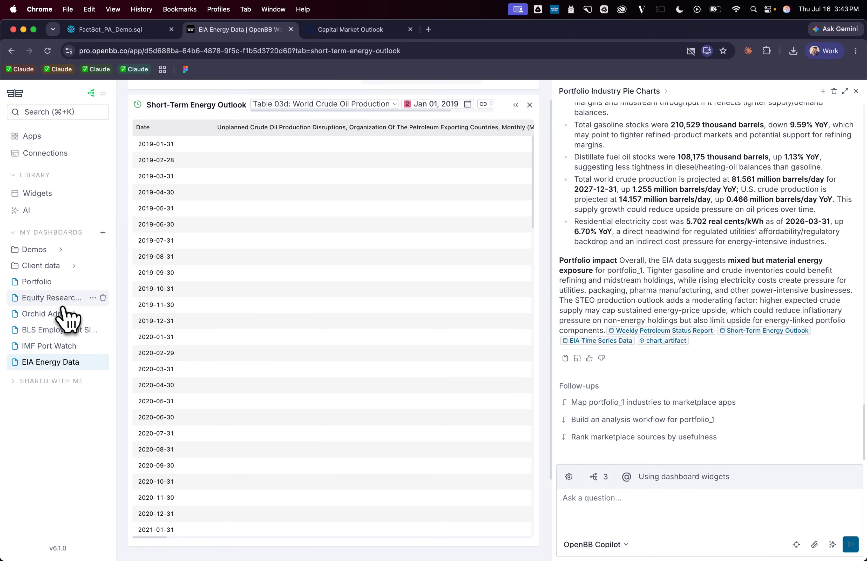
Open the Portfolio dashboard and add a navigation bar to it.
left_click(58, 283)
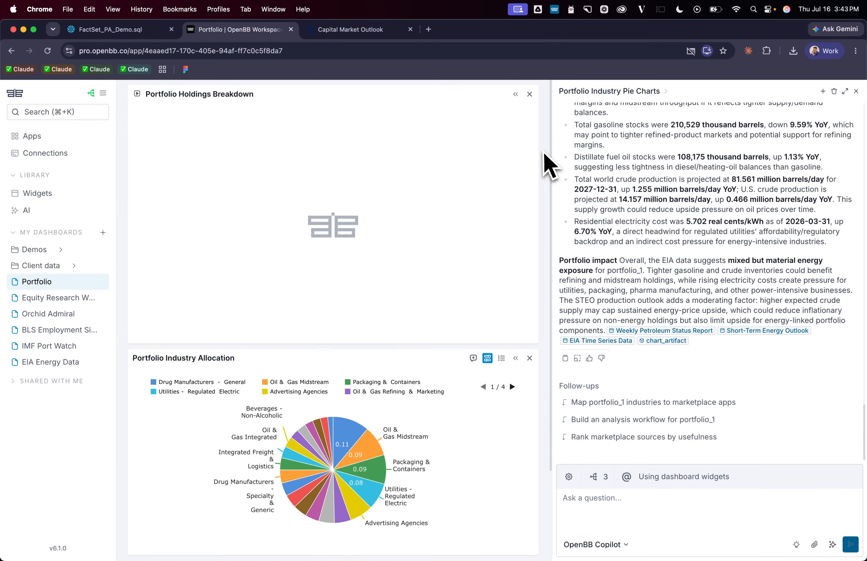
scroll(545, 156, "down", 1)
right_click(547, 160)
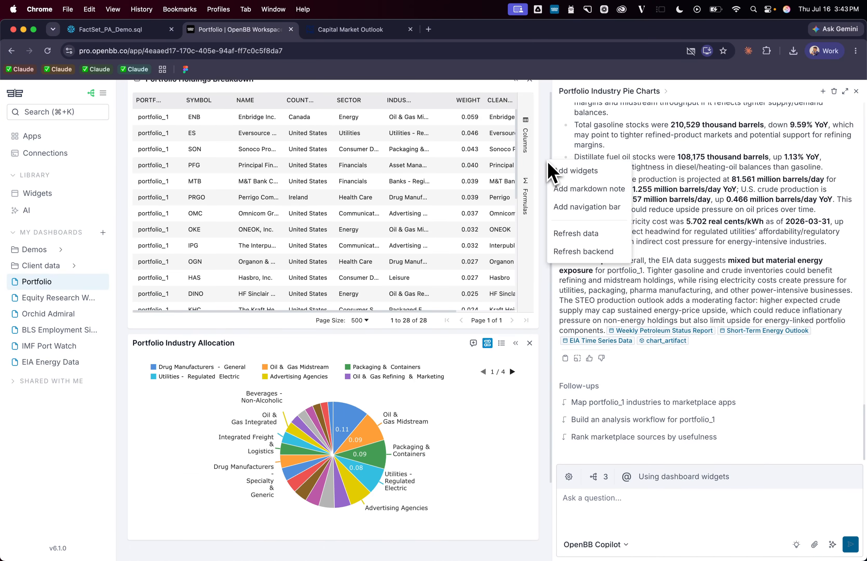
left_click(592, 207)
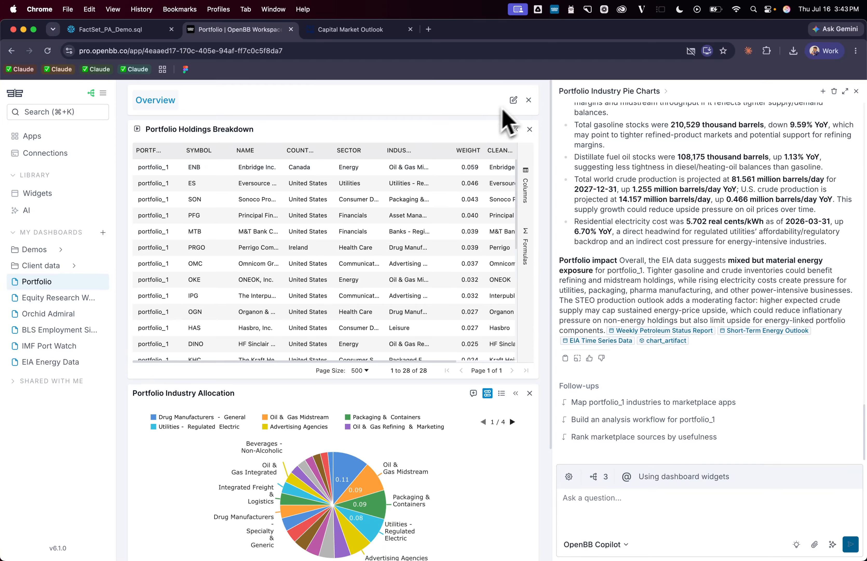
Add a tab named "Research report" to the Portfolio dashboard's navigation bar and switch to it.
left_click(512, 99)
left_click(383, 349)
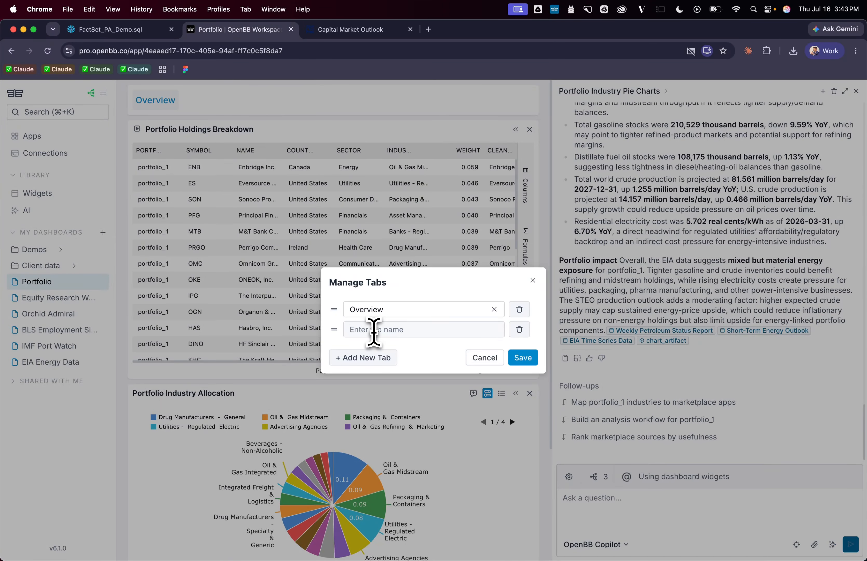
left_click(374, 330)
type("Research report")
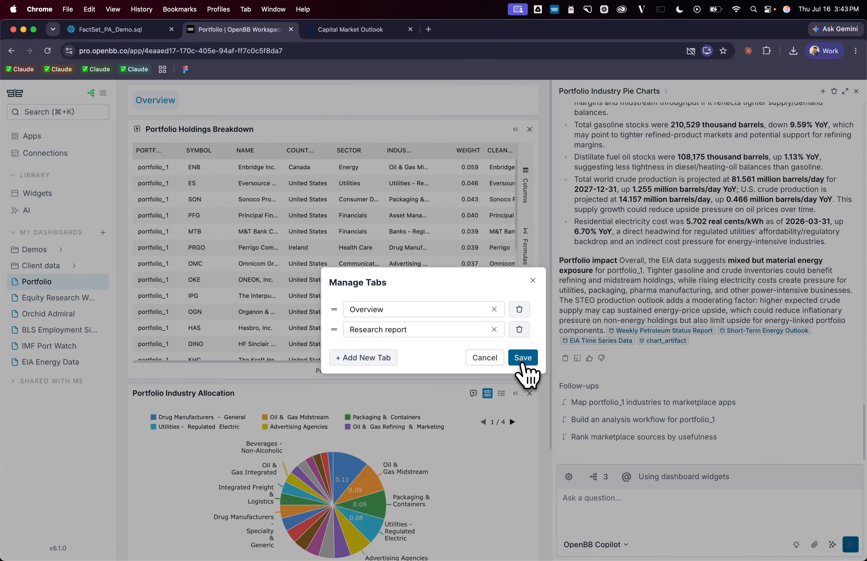
left_click(523, 359)
left_click(218, 104)
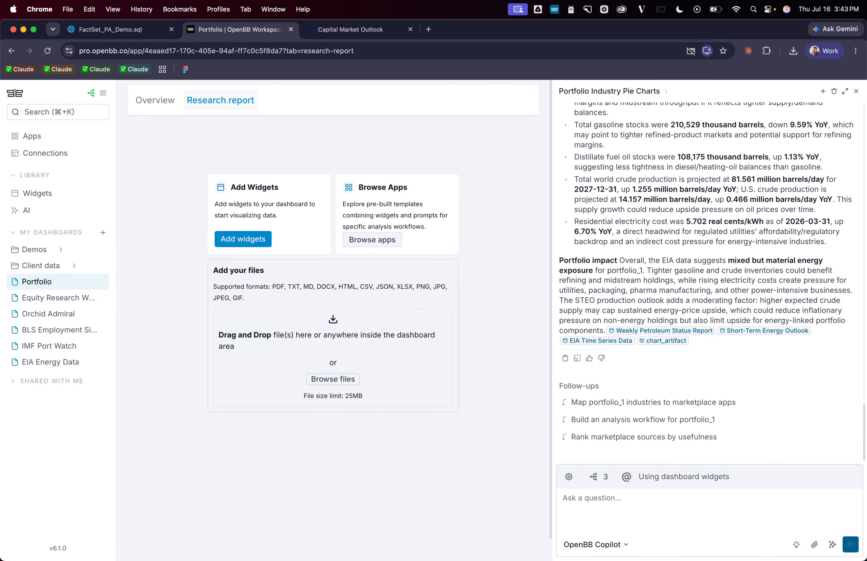
Upload the Capital Market Outlook Letter PDF to the Research report tab and enlarge its widget to the full dashboard width.
left_click_drag(364, 295, 258, 233)
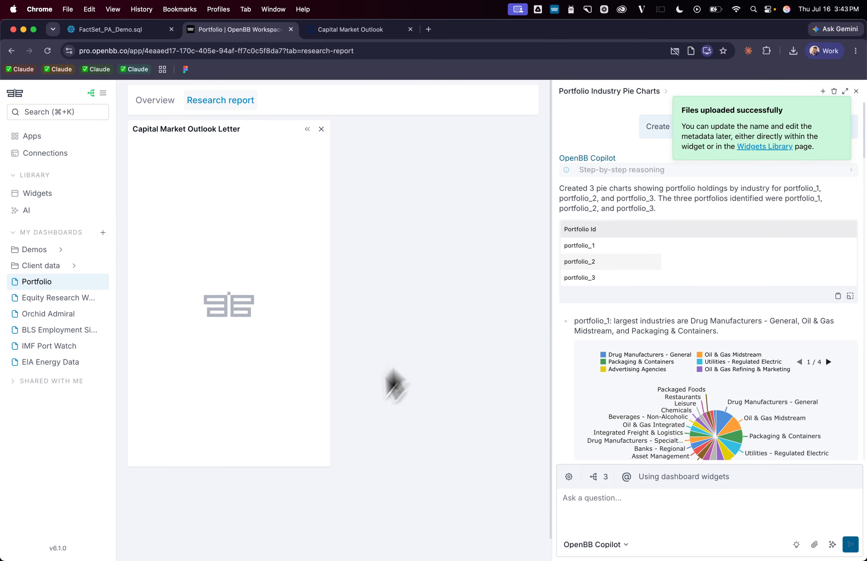
left_click_drag(325, 462, 528, 473)
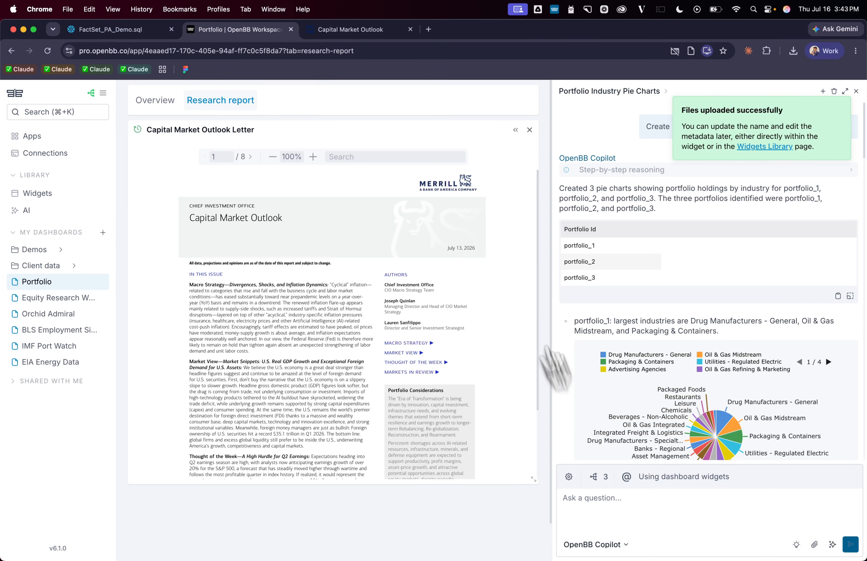
With the letter widget as context, ask Copilot "what about the information from this capital market outlook report? anything we should take into consideration?".
scroll(567, 291, "down", 15)
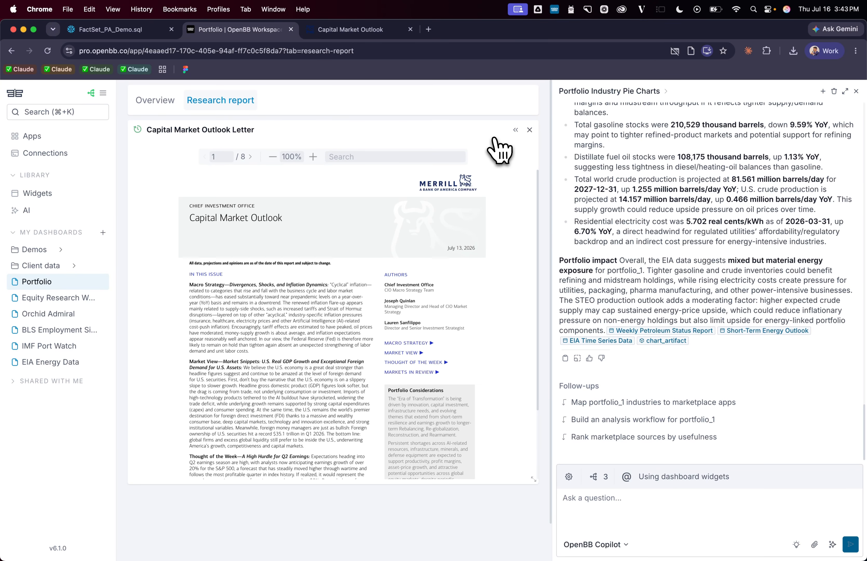
left_click(488, 129)
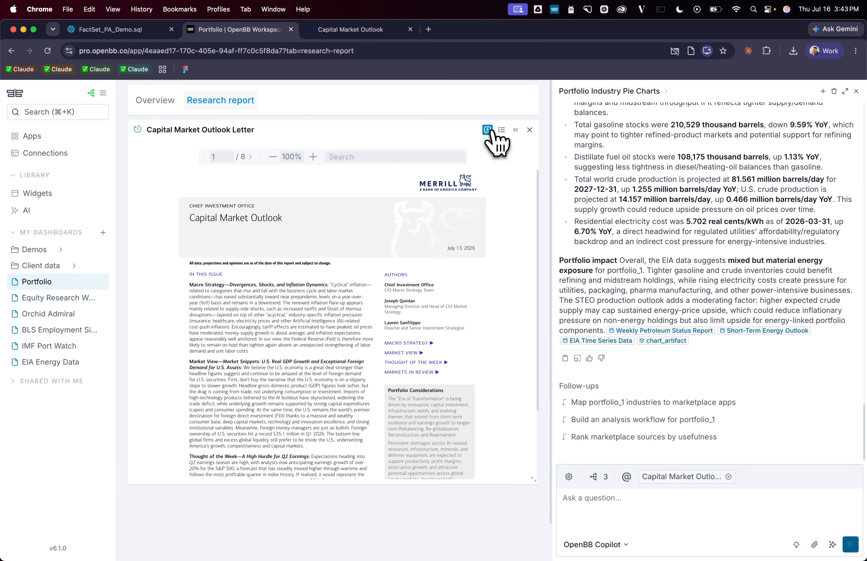
left_click(620, 499)
type("what a")
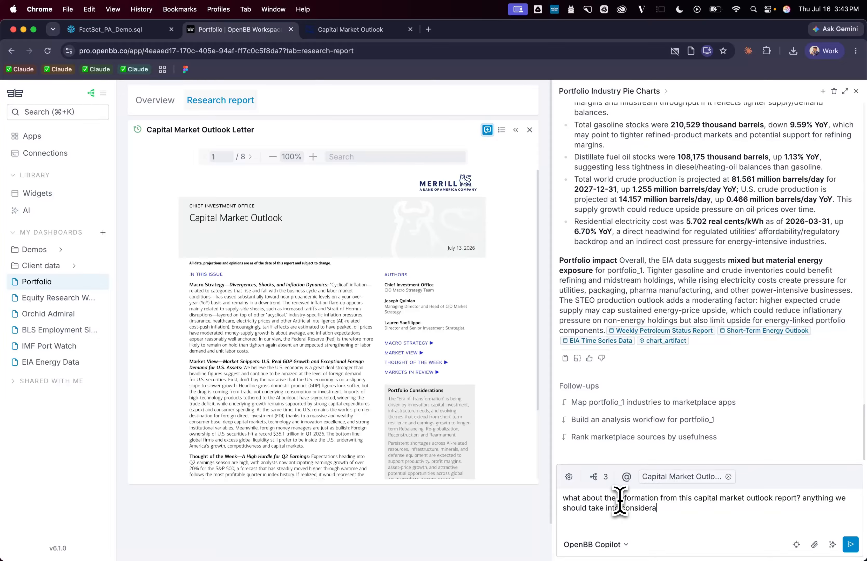
type("?")
key("Return")
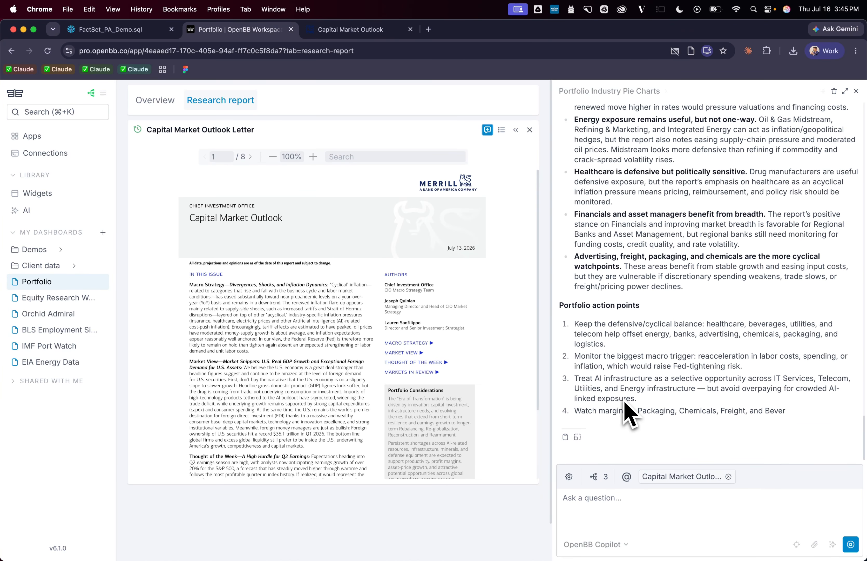
Locate the cited Capital Market Outlook Letter widget and read the Copilot's key considerations and action points for portfolio_1.
mouse_move(655, 345)
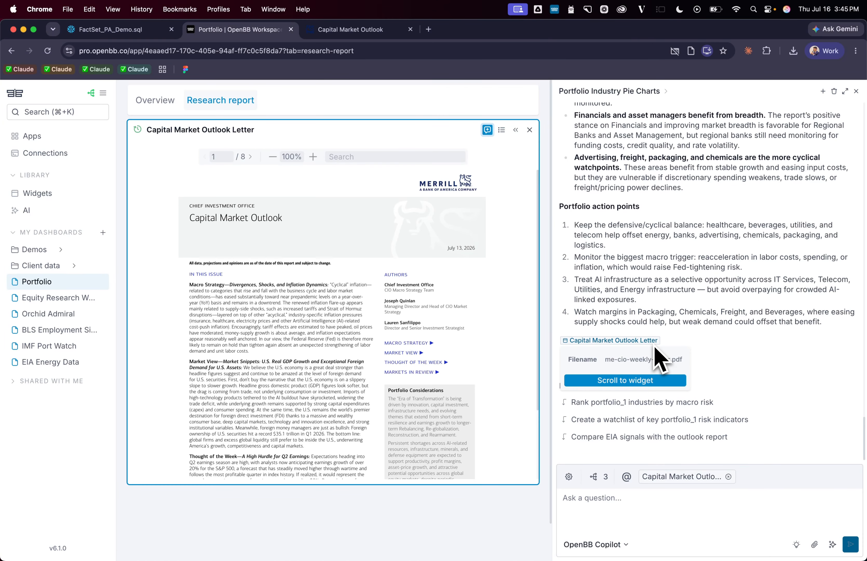
left_click(652, 379)
scroll(687, 298, "up", 8)
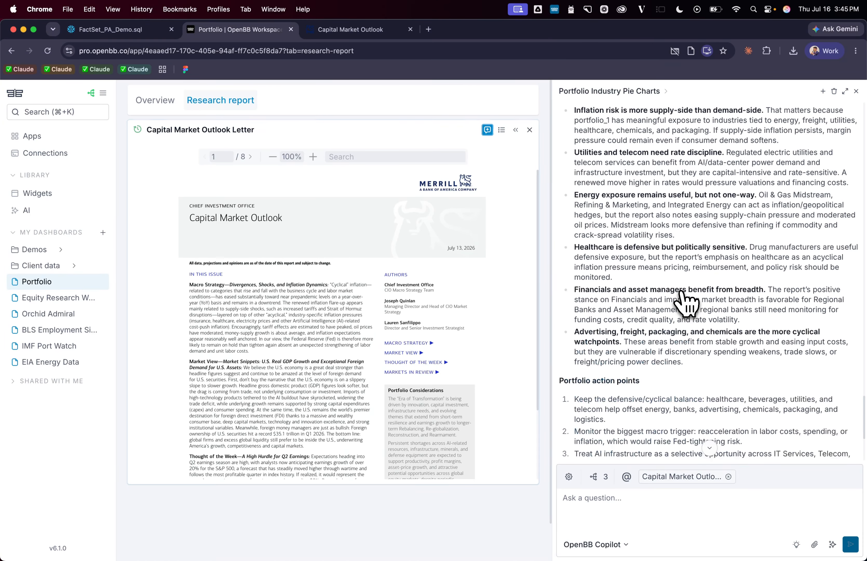
scroll(673, 269, "down", 5)
scroll(725, 223, "up", 10)
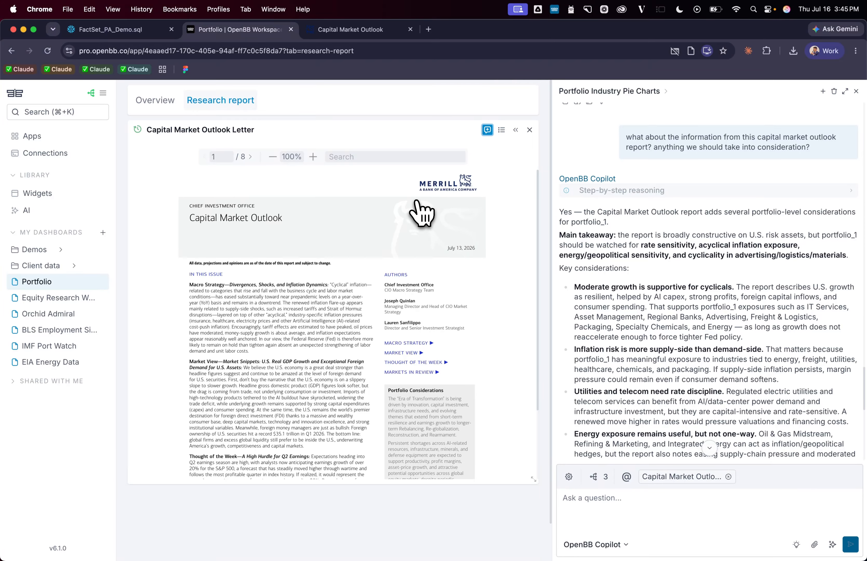
View the openbb-html-report skill in the AI Library and return to the Portfolio dashboard.
left_click(76, 214)
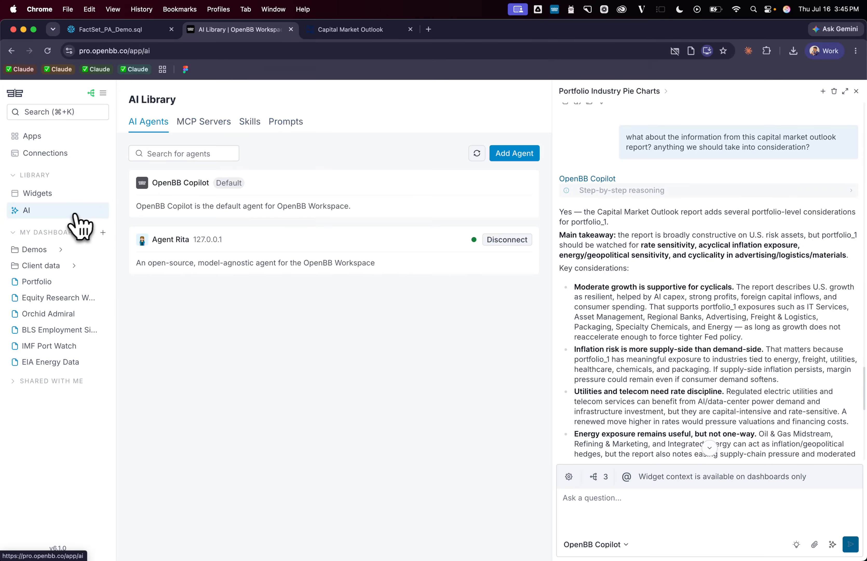
left_click(250, 124)
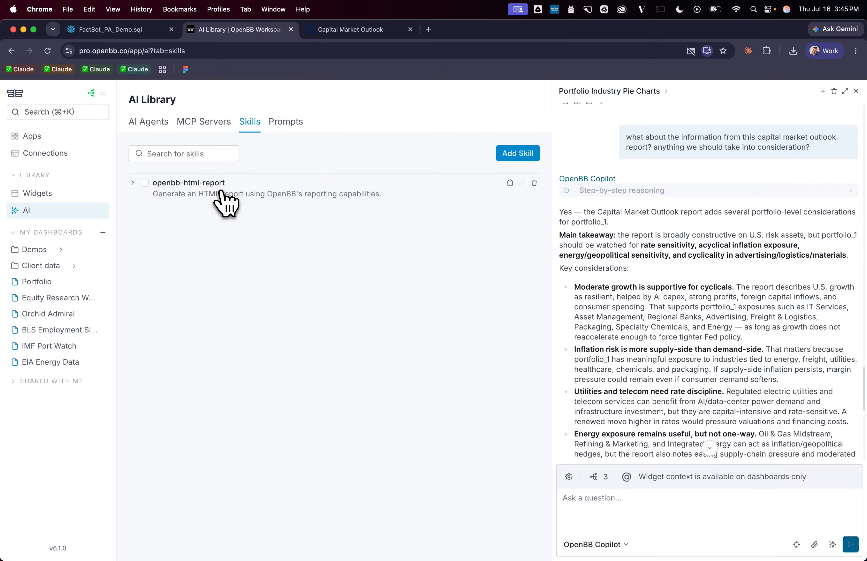
left_click(60, 285)
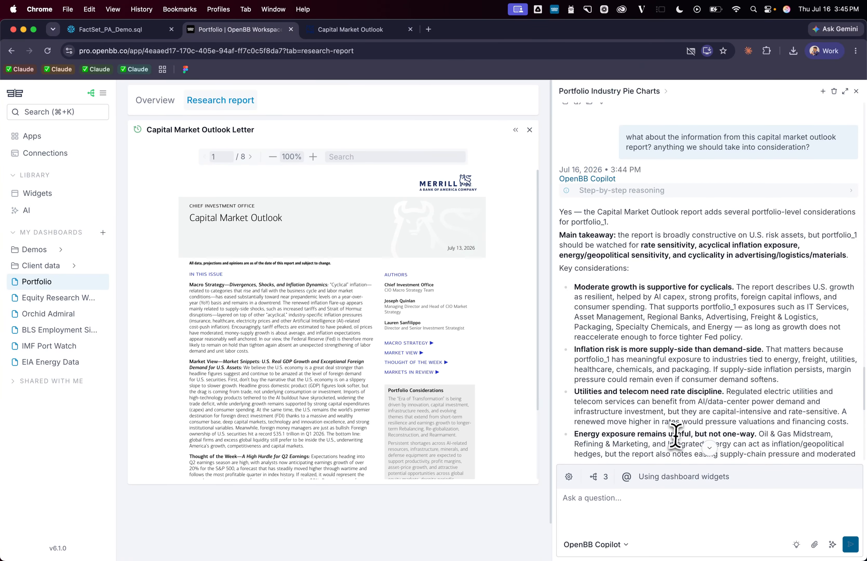
View the Copilot's feature options and skim its key considerations for portfolio_1.
left_click(569, 477)
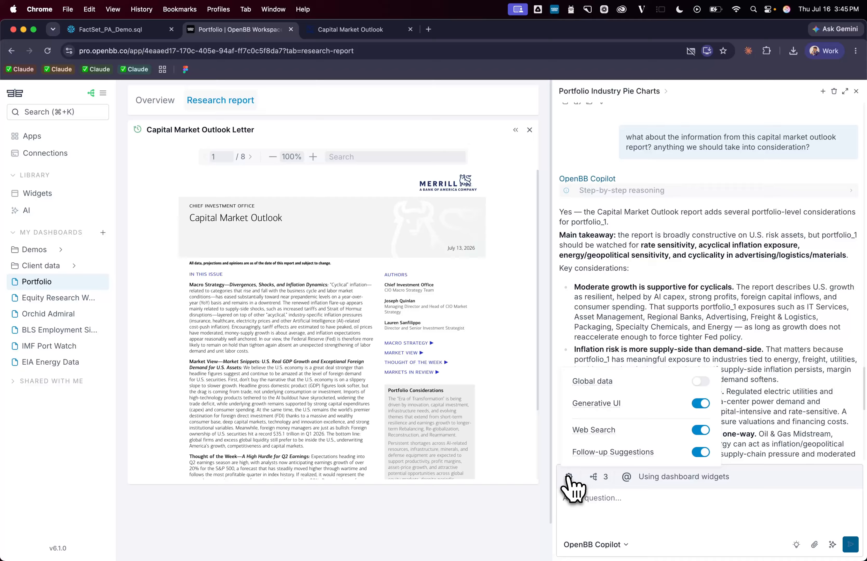
left_click(710, 277)
scroll(710, 279, "down", 3)
Ask Copilot "Based on all this information create an html report and add it to the dashboard using /skill:openbb-html-report".
left_click(639, 497)
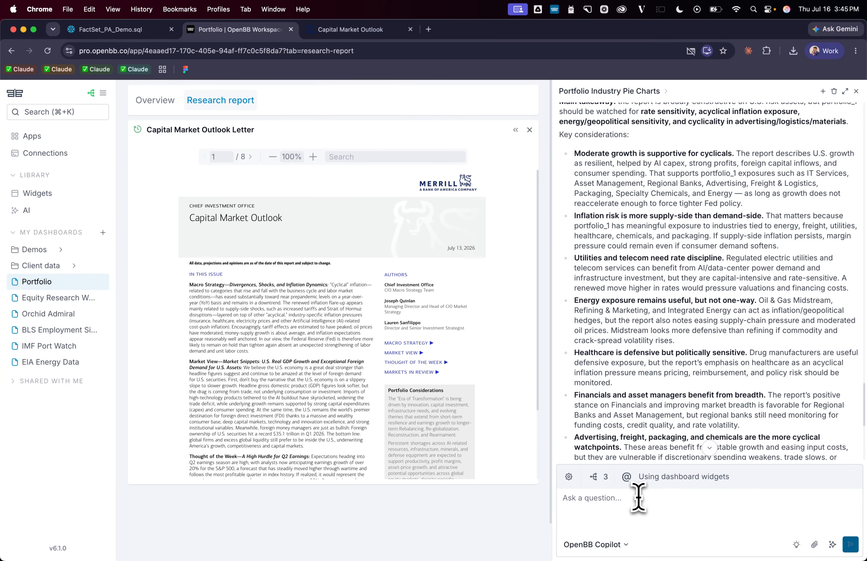
type("Based on ")
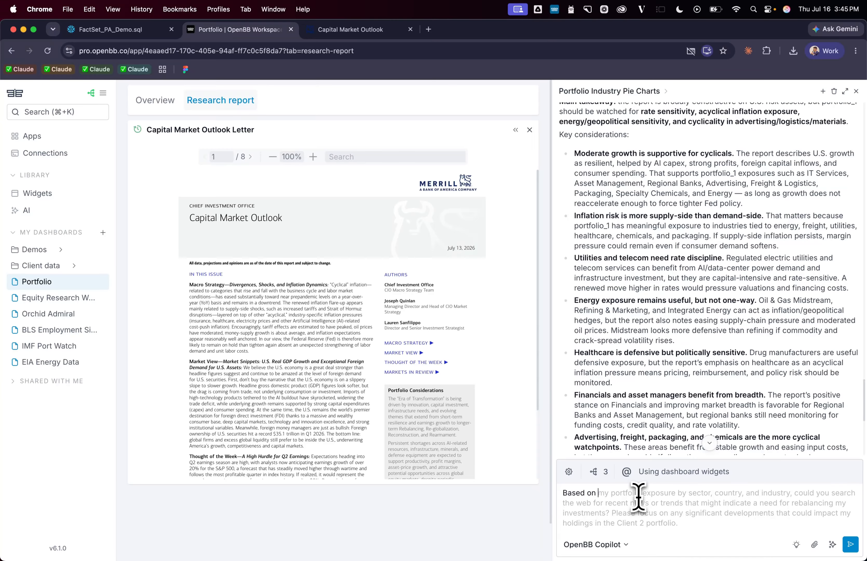
type("all this information create an html report and add it to the")
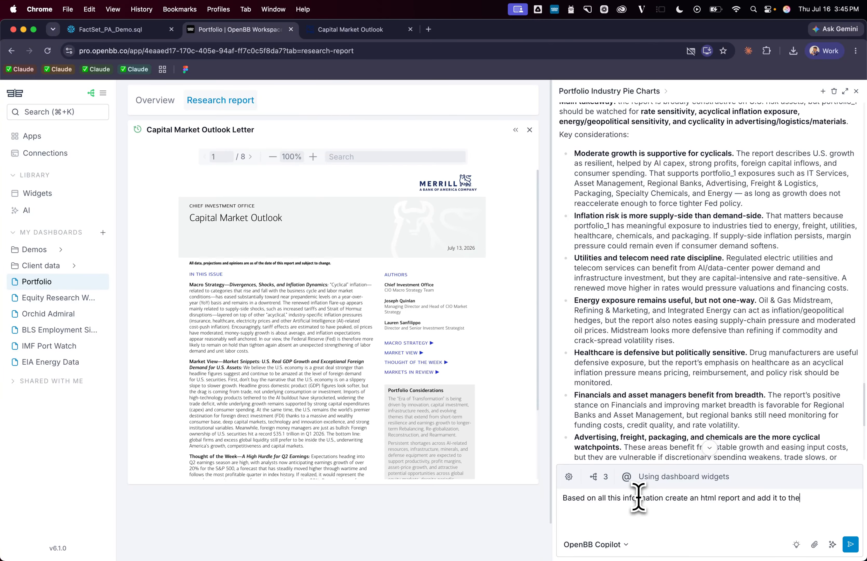
type("g /")
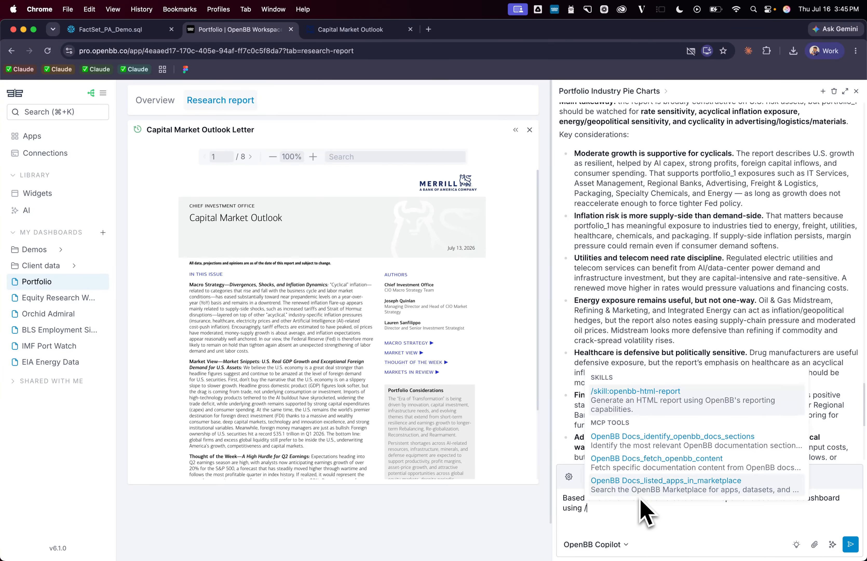
type("skil")
key("Return")
key("Return")
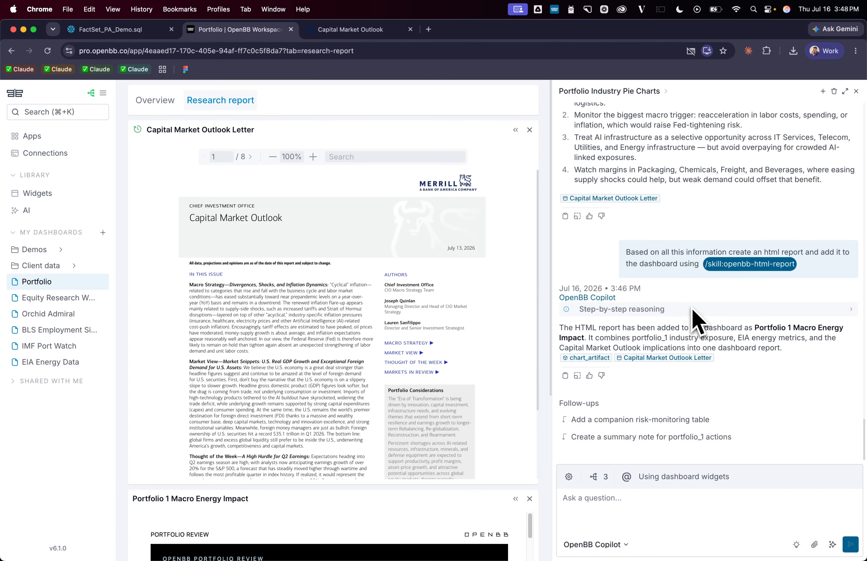
Increase the height of the Portfolio 1 Macro Energy Impact widget below the Capital Market Outlook Letter.
scroll(537, 298, "down", 7)
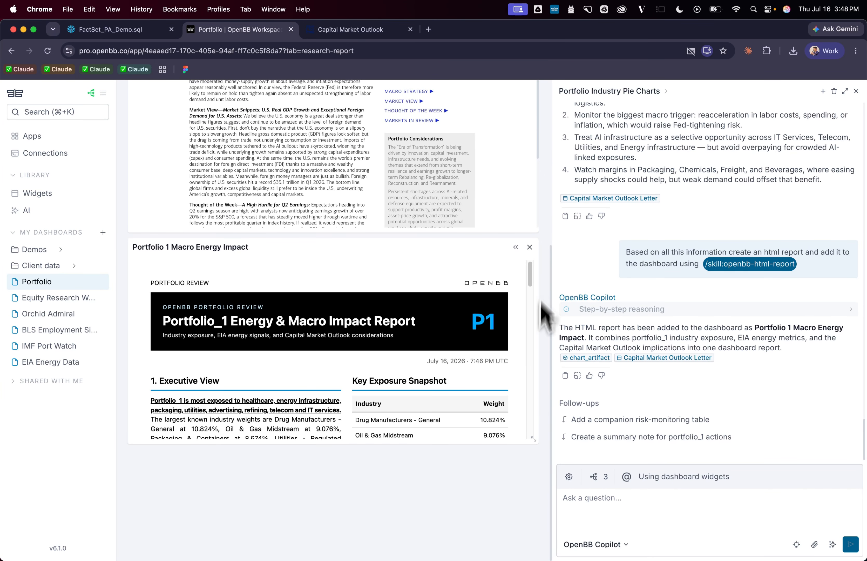
scroll(530, 439, "down", 5)
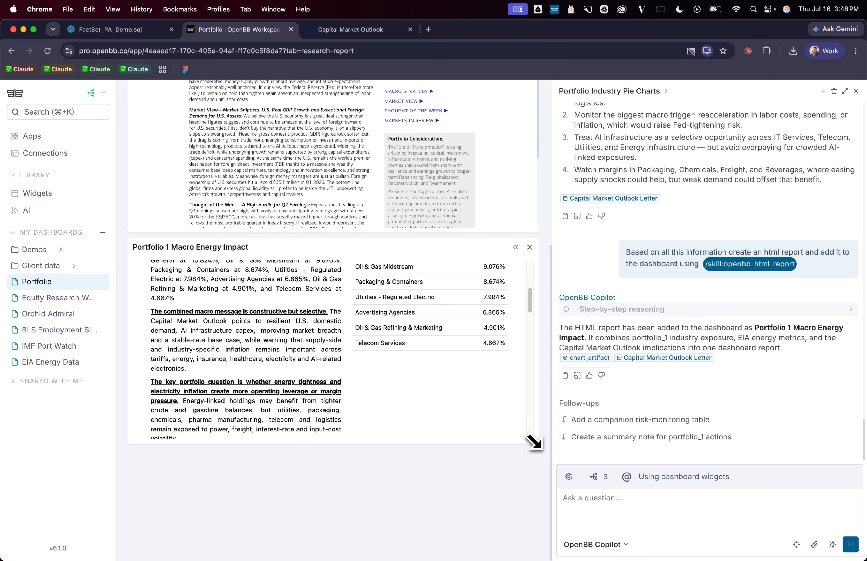
left_click_drag(534, 442, 536, 554)
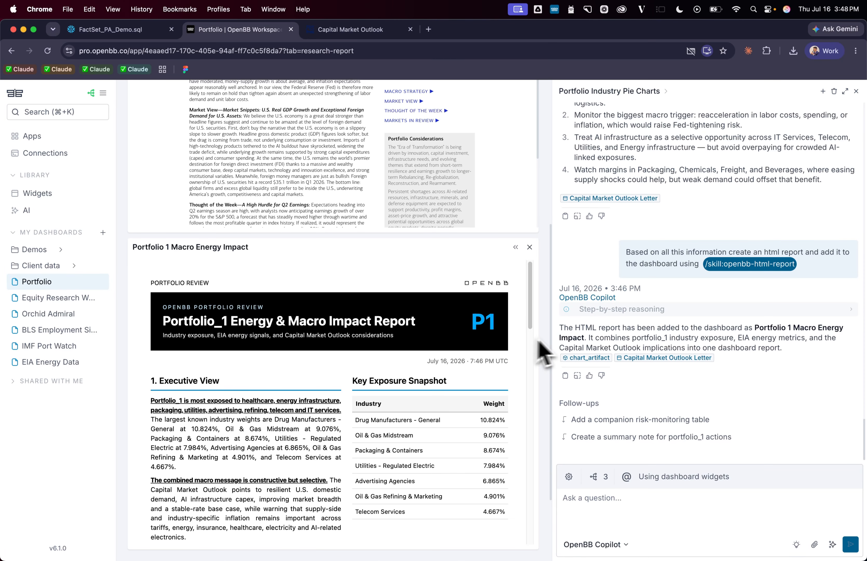
scroll(543, 354, "down", 3)
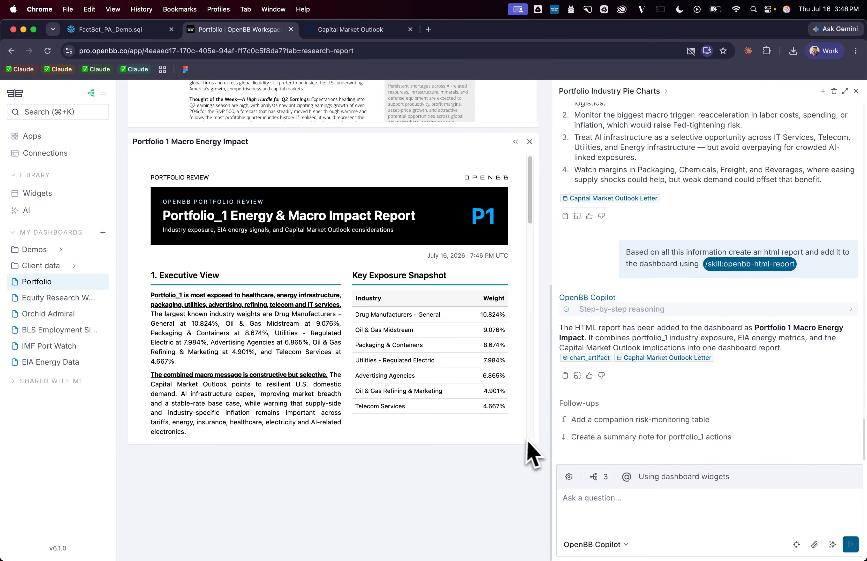
left_click_drag(527, 442, 549, 551)
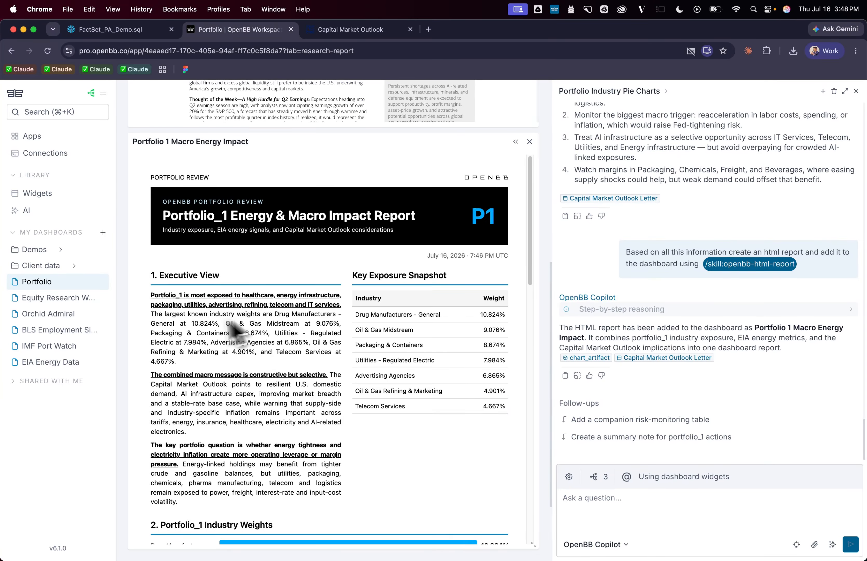
Read the Portfolio_1 Energy & Macro Impact Report from the Executive View through the EIA signals, market outlook overlay, risk matrix and Bottom Line.
scroll(233, 329, "down", 3)
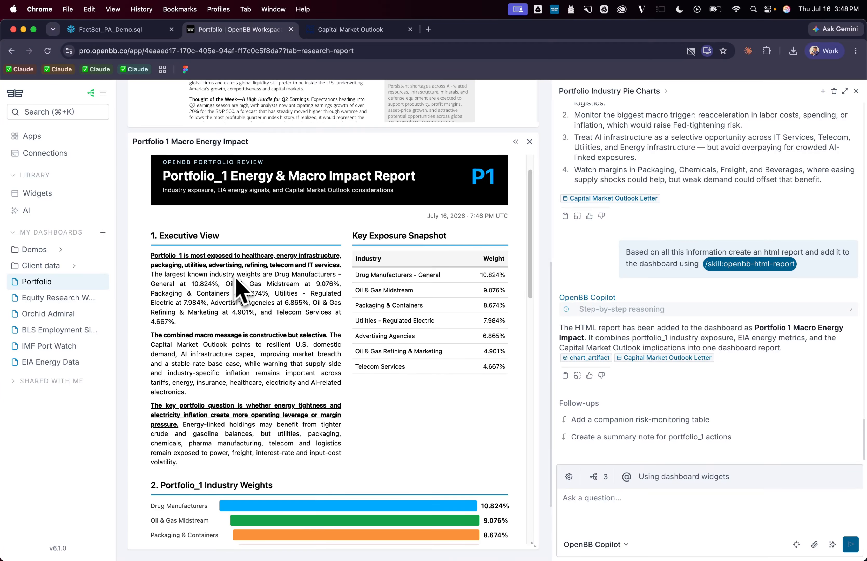
left_click_drag(182, 256, 229, 271)
scroll(280, 287, "down", 4)
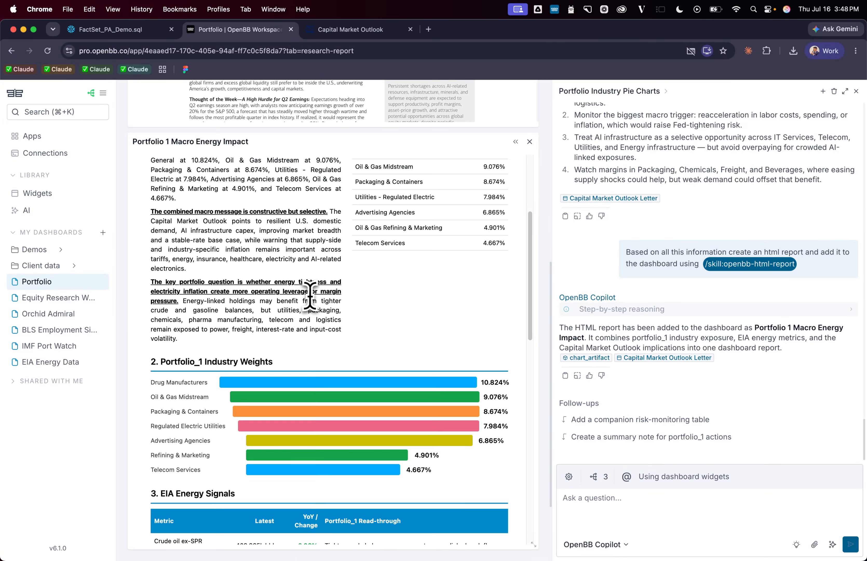
scroll(310, 295, "down", 5)
scroll(251, 309, "down", 2)
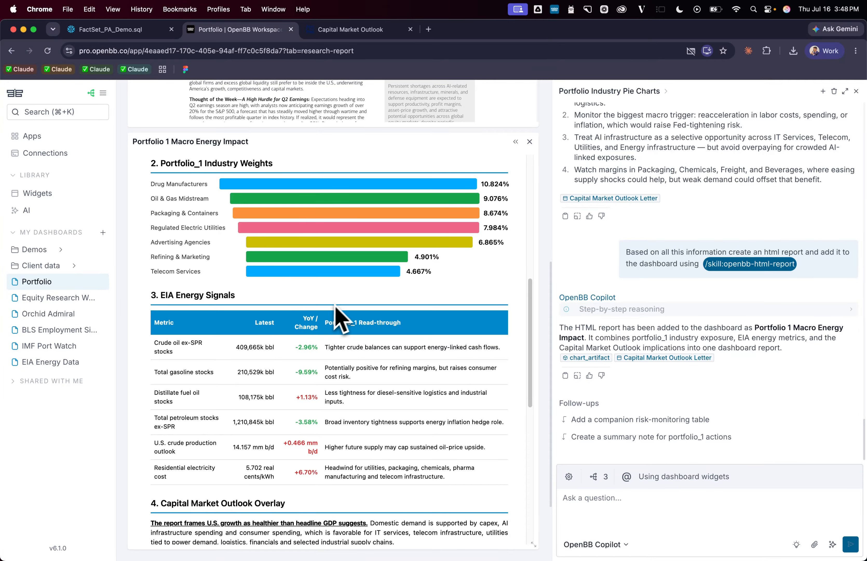
left_click_drag(161, 295, 223, 306)
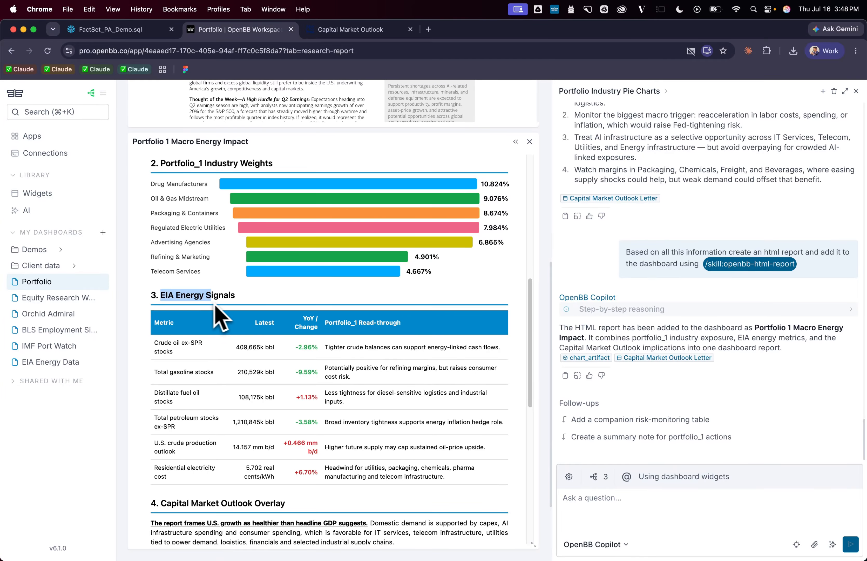
scroll(257, 316, "down", 3)
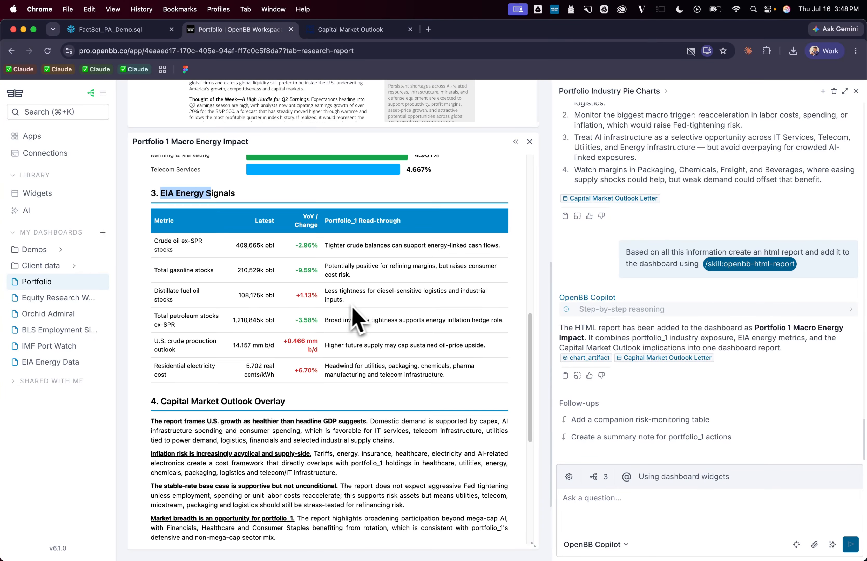
scroll(355, 319, "down", 2)
left_click_drag(287, 341, 168, 342)
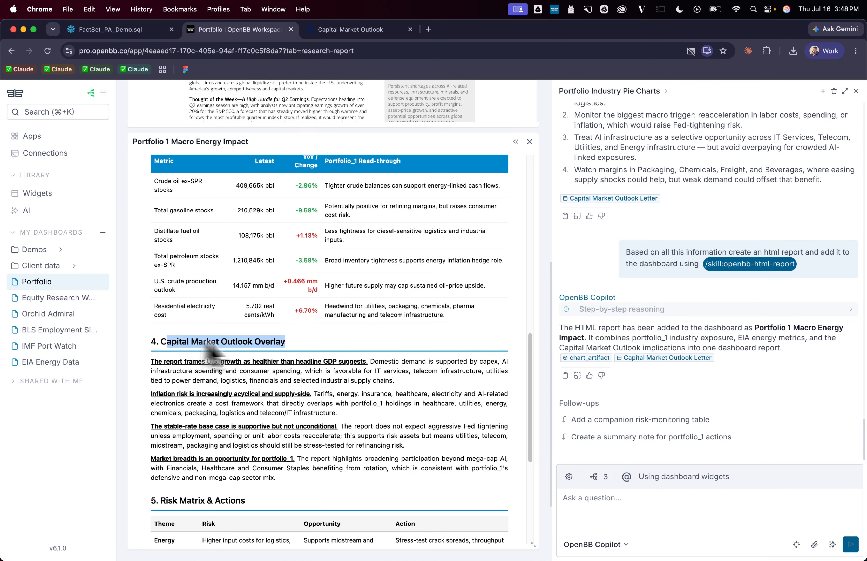
scroll(344, 359, "down", 7)
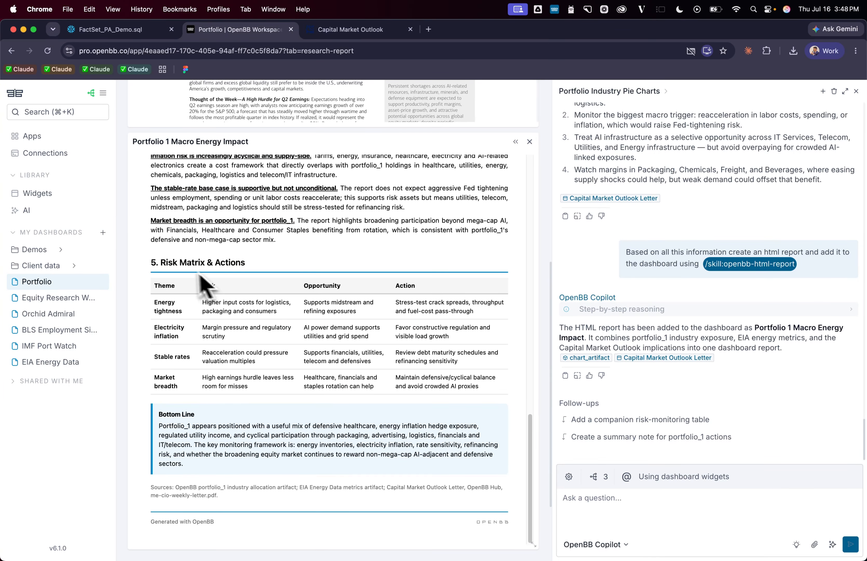
scroll(271, 290, "down", 3)
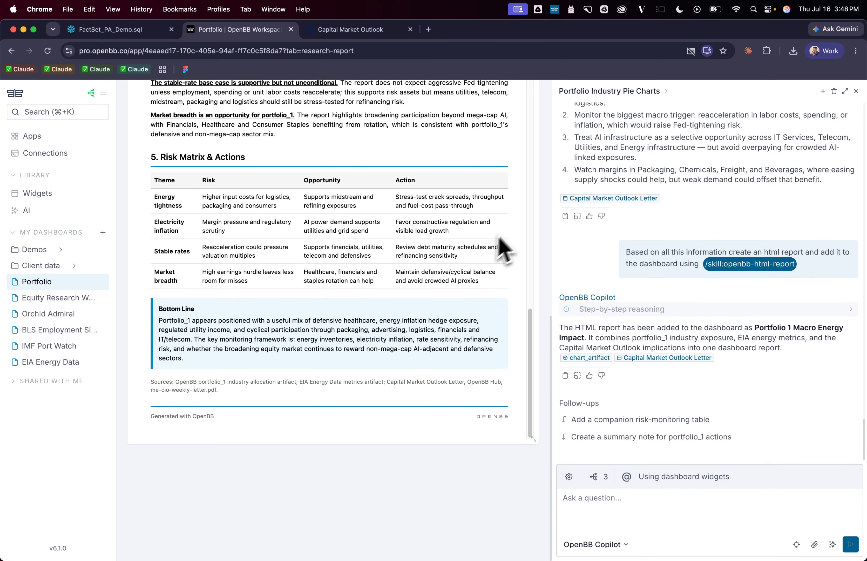
scroll(547, 274, "up", 12)
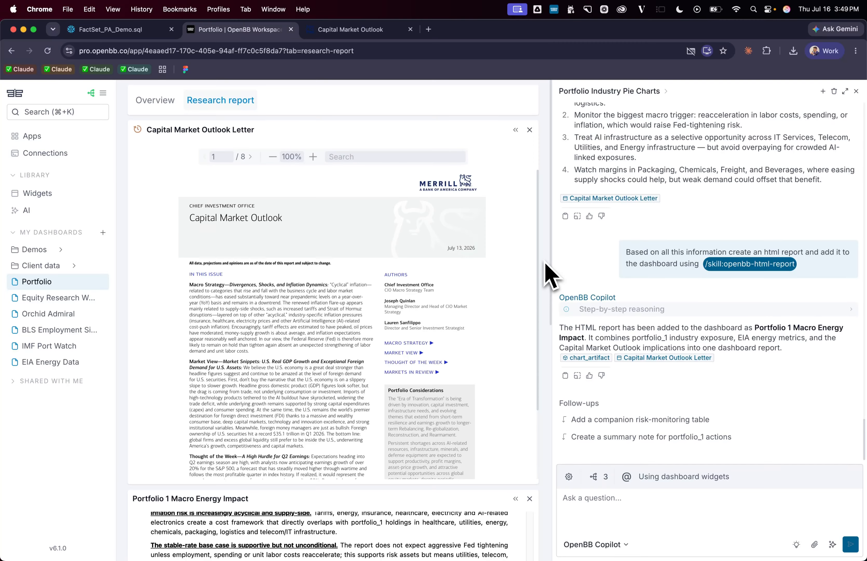
Check the Copilot's feature options and the Google Workspace MCP server in the AI Library, and return to the Portfolio dashboard.
left_click(569, 476)
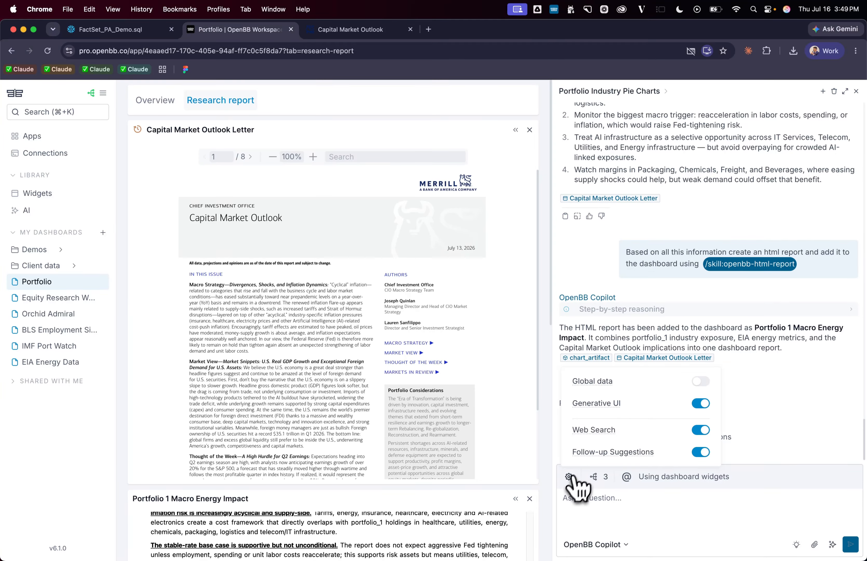
left_click(781, 352)
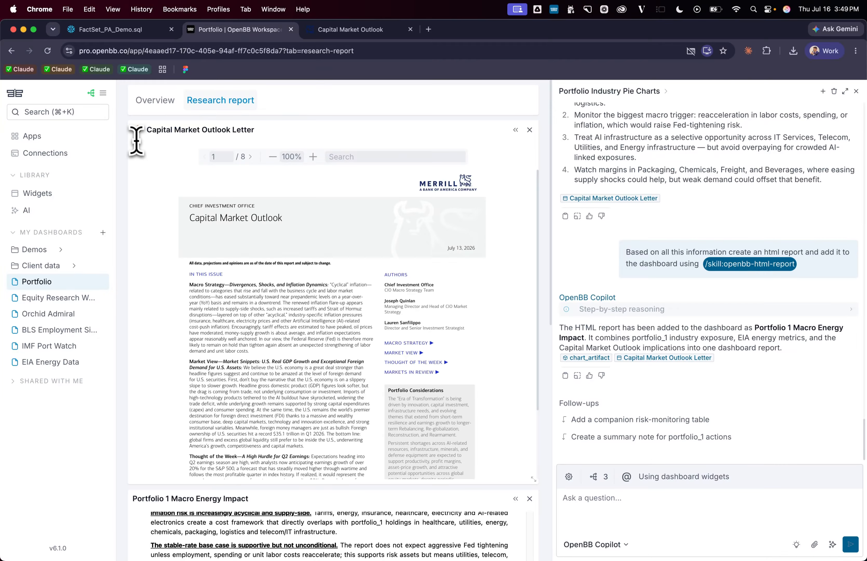
left_click(62, 211)
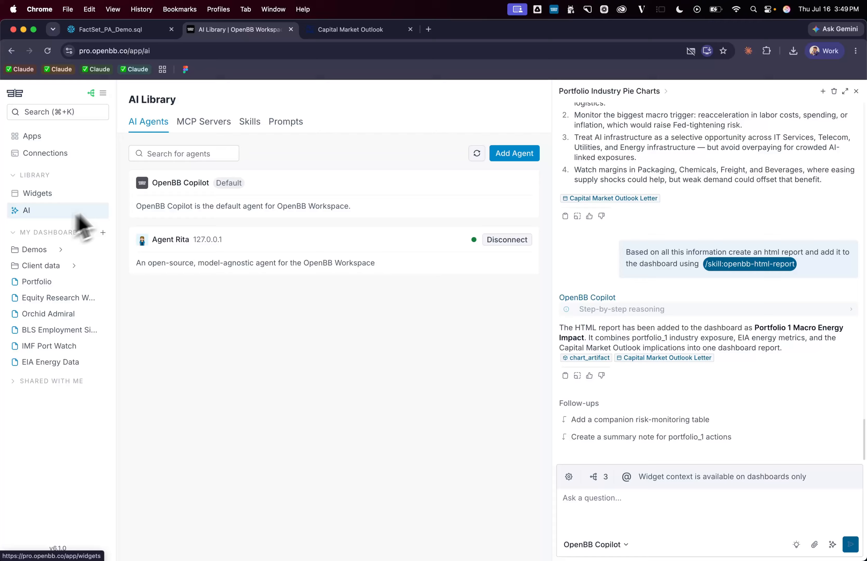
left_click(198, 123)
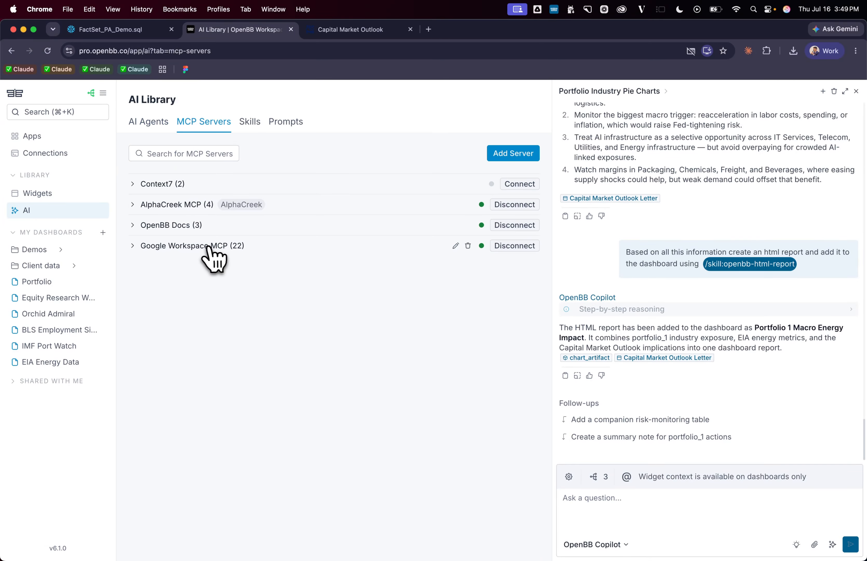
left_click(229, 248)
left_click(229, 249)
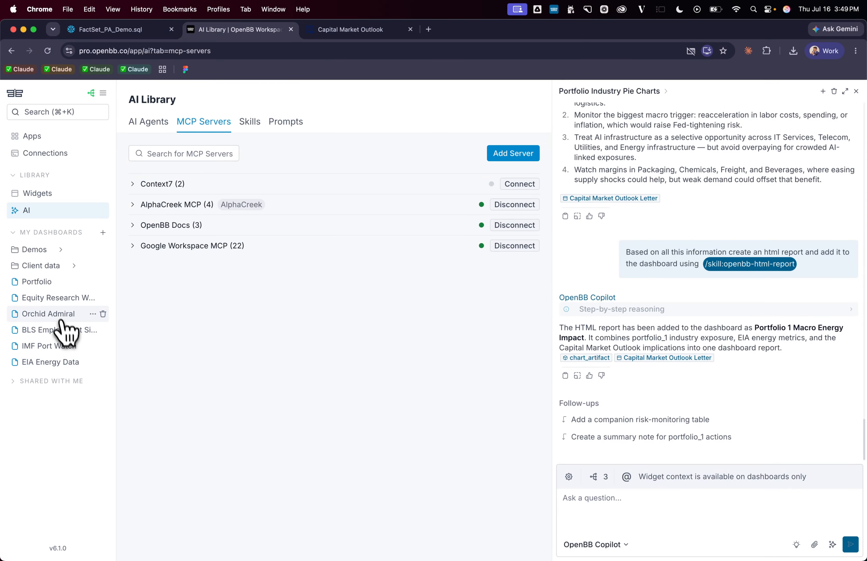
left_click(60, 283)
Start a Copilot prompt with "Can you" and enable all Google Workspace MCP tools in the expanded chat.
left_click(648, 500)
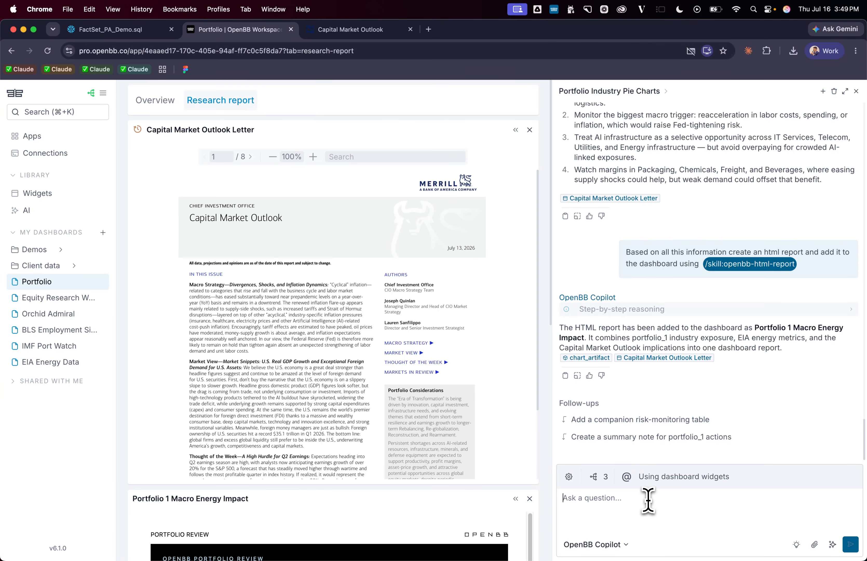
type("Can yo")
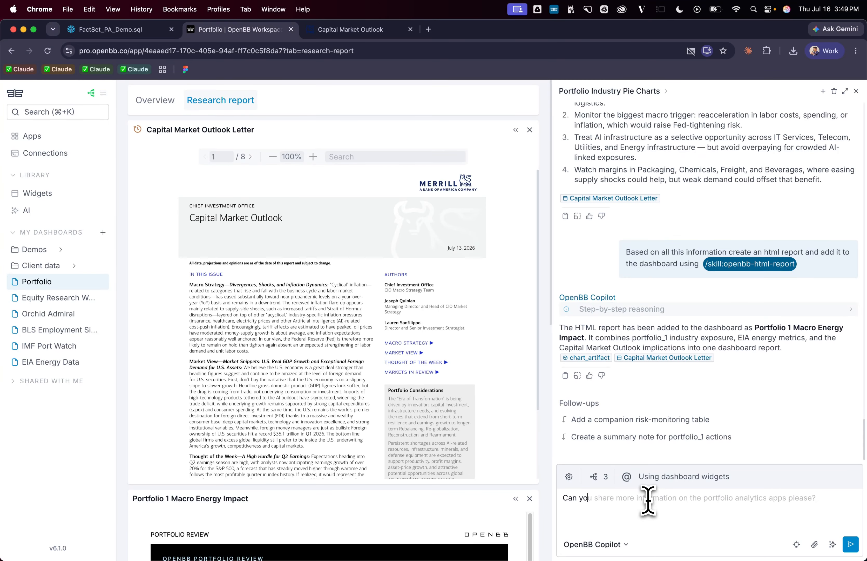
left_click(593, 477)
left_click(844, 91)
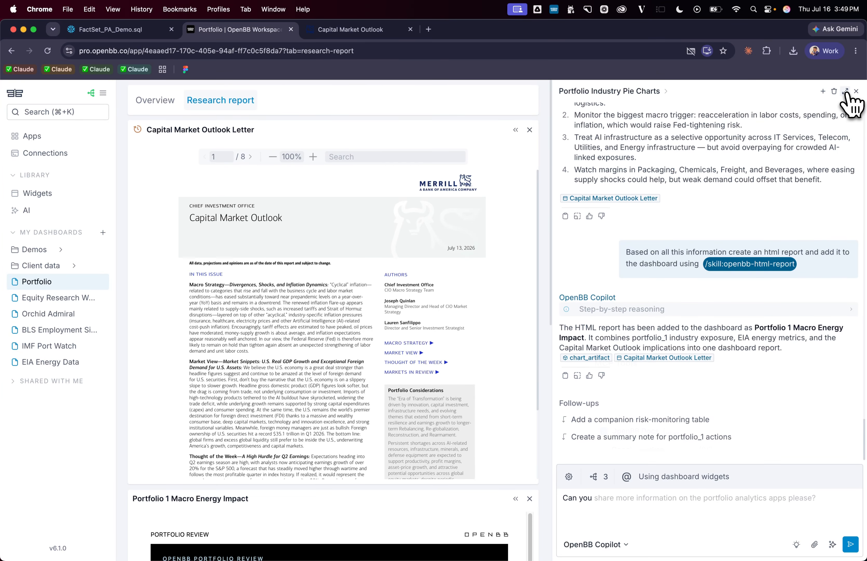
left_click(280, 469)
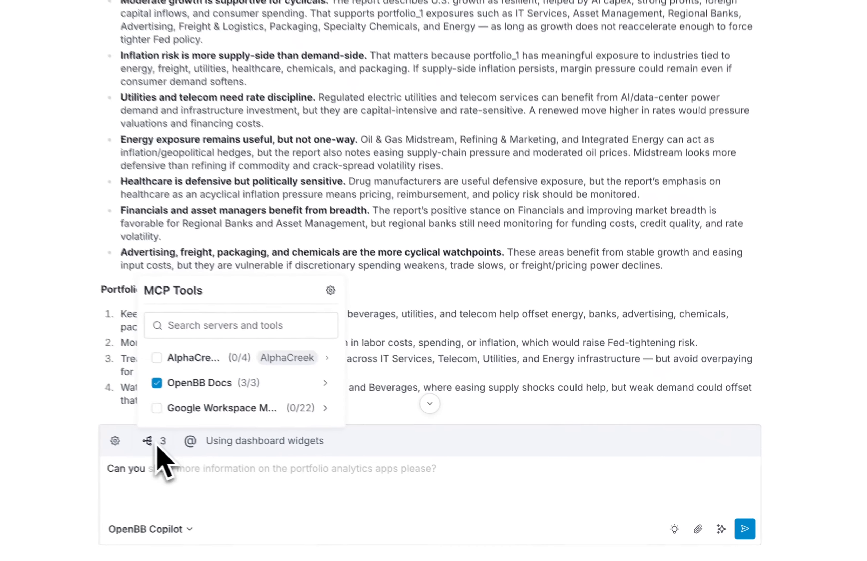
left_click(282, 443)
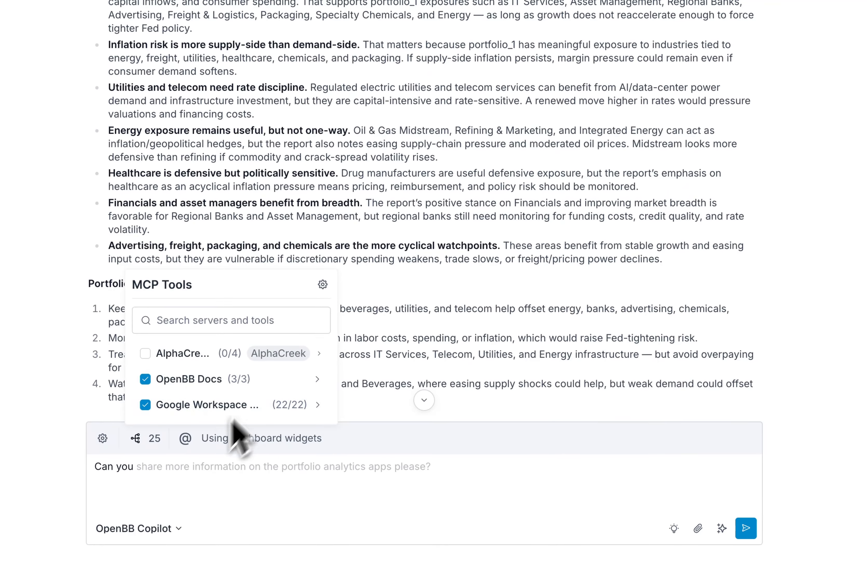
Ask Copilot to email a summary of the insights from the mailbot address to the recipient's address, using the google workspace mcp.
left_click(173, 466)
type("Can you s")
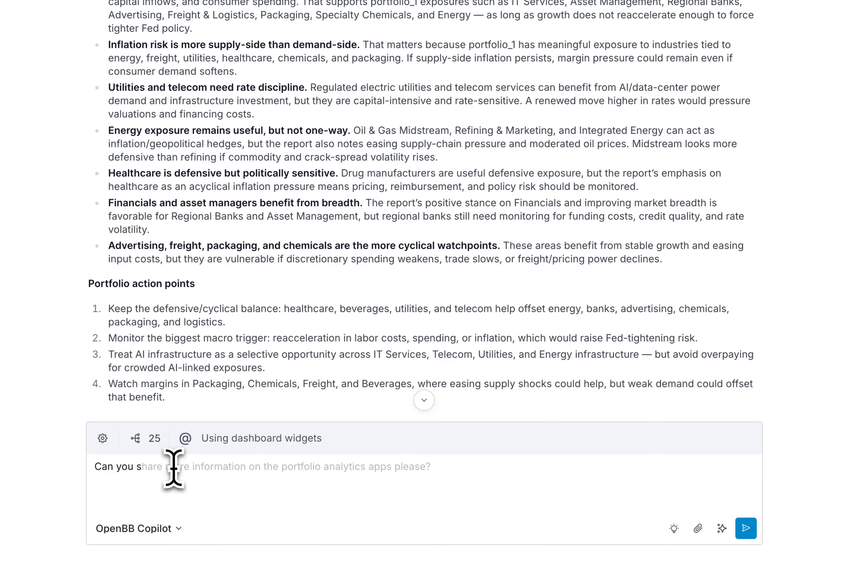
type("en")
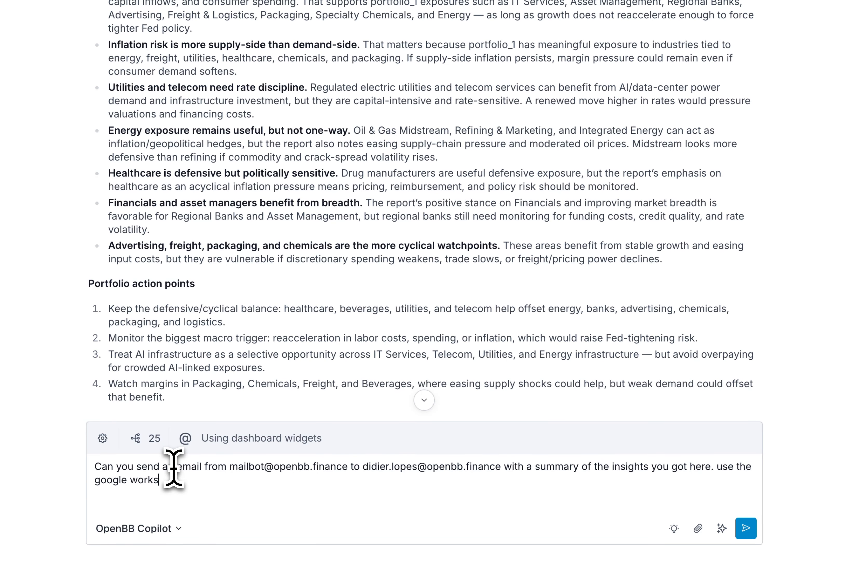
key("Return")
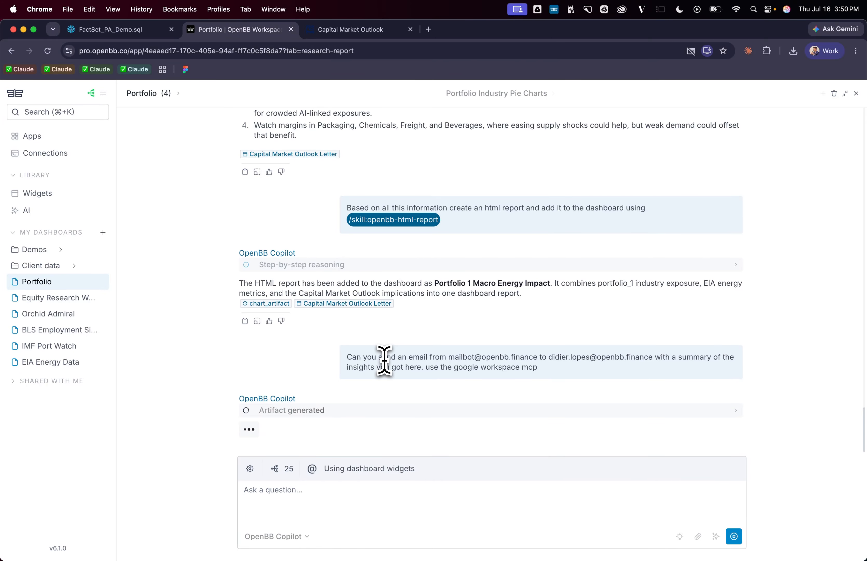
Switch to Gmail and rerun the search for messages from the mailbot address.
key("ctrl+Left")
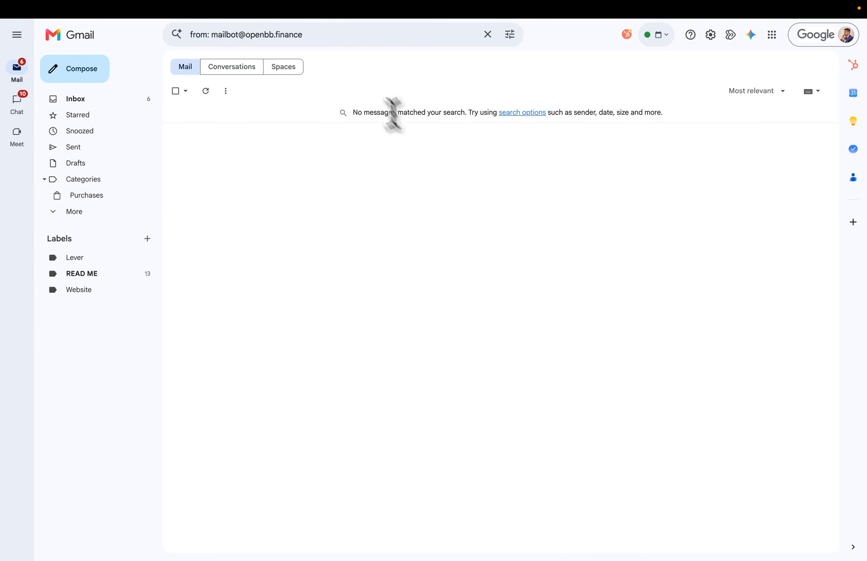
left_click(332, 39)
key("Return")
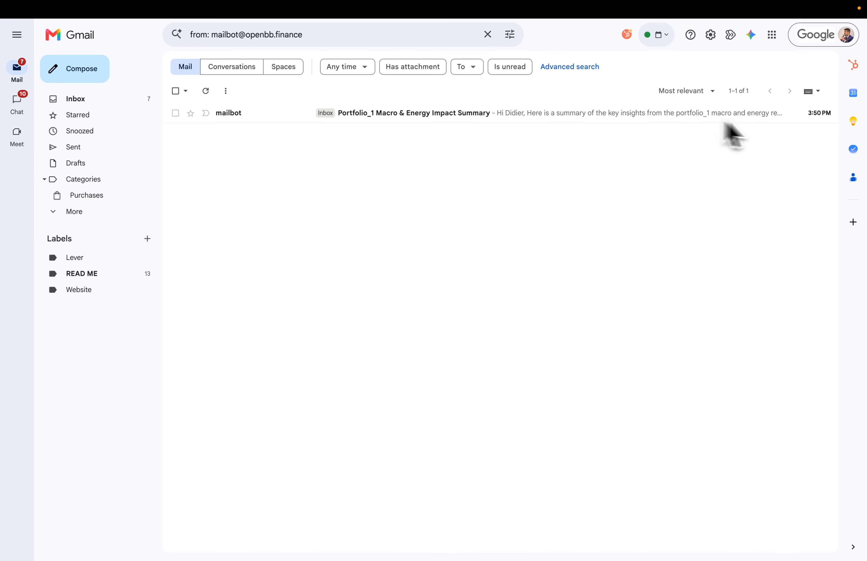
Open the mailbot's Portfolio_1 Macro & Energy Impact Summary email and read its exposure, EIA energy and Capital Market Outlook sections.
mouse_move(626, 10)
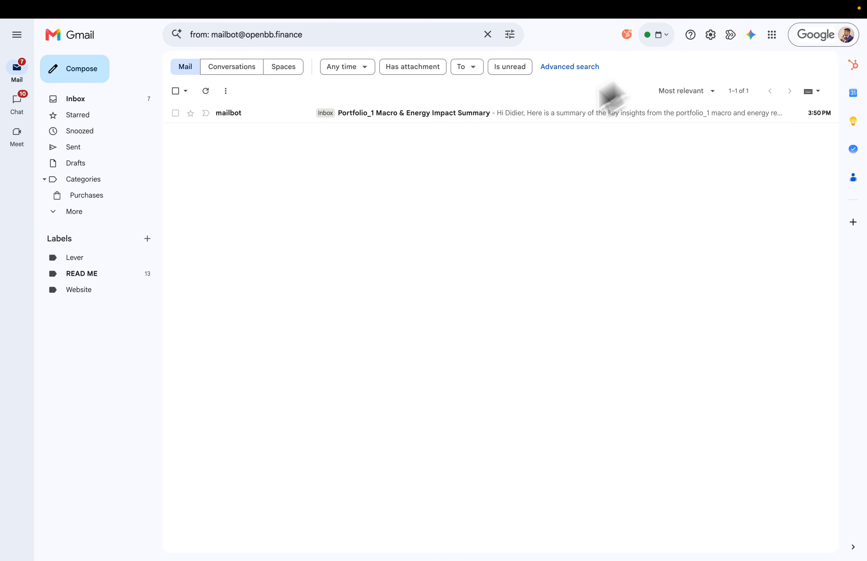
left_click(452, 114)
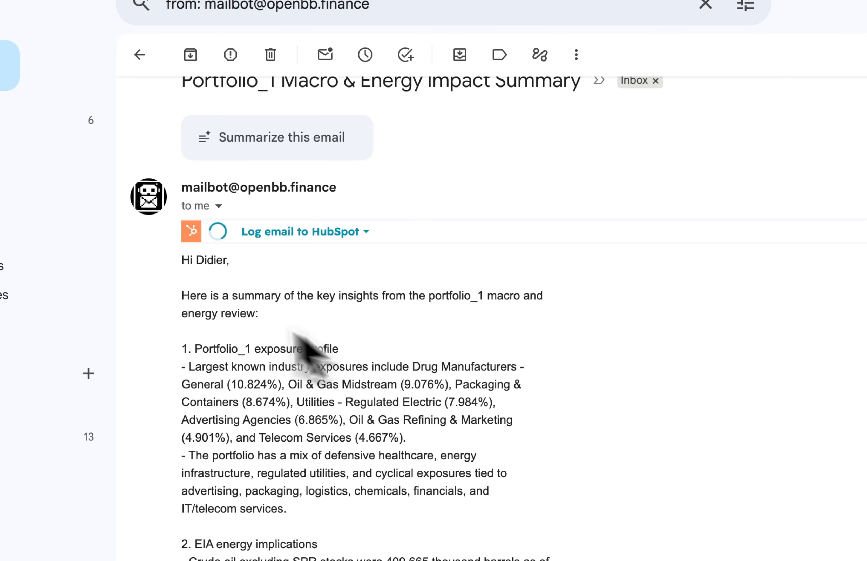
left_click_drag(190, 293, 543, 293)
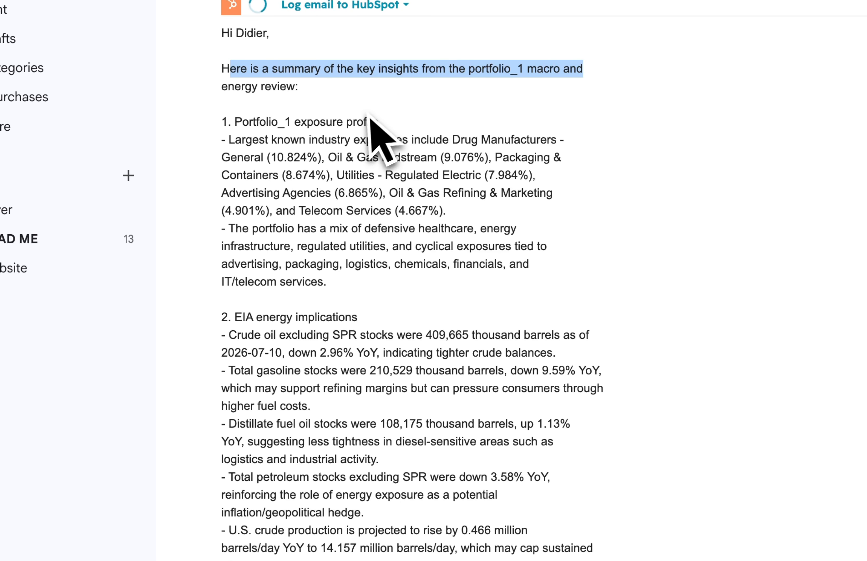
scroll(401, 145, "down", 3)
left_click_drag(229, 211, 579, 477)
scroll(430, 451, "down", 6)
left_click_drag(262, 317, 559, 536)
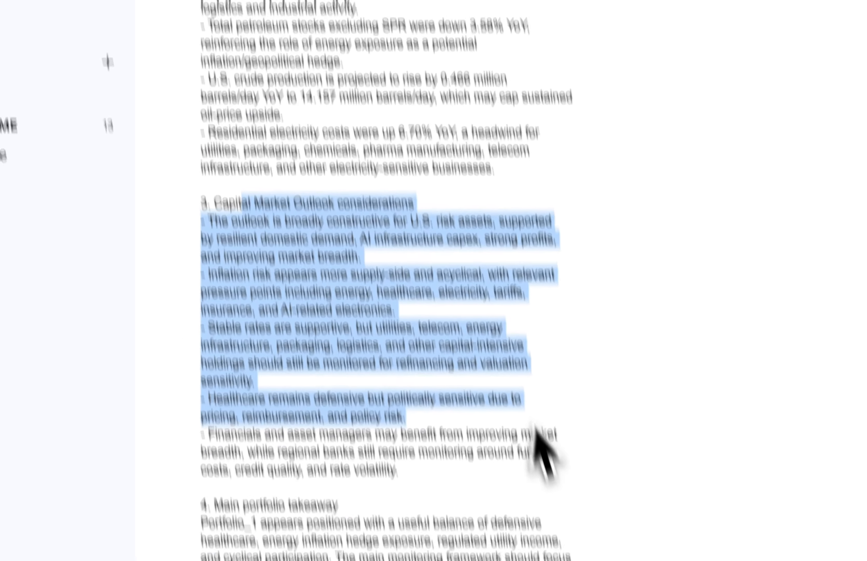
scroll(536, 532, "down", 5)
Examine the email's main portfolio takeaway and its sign-off.
left_click_drag(534, 359, 219, 248)
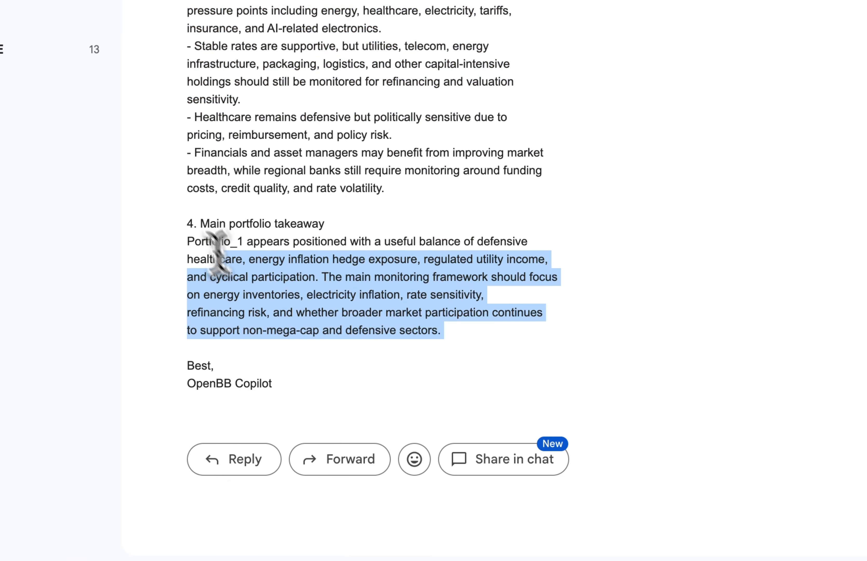
left_click_drag(334, 241, 419, 260)
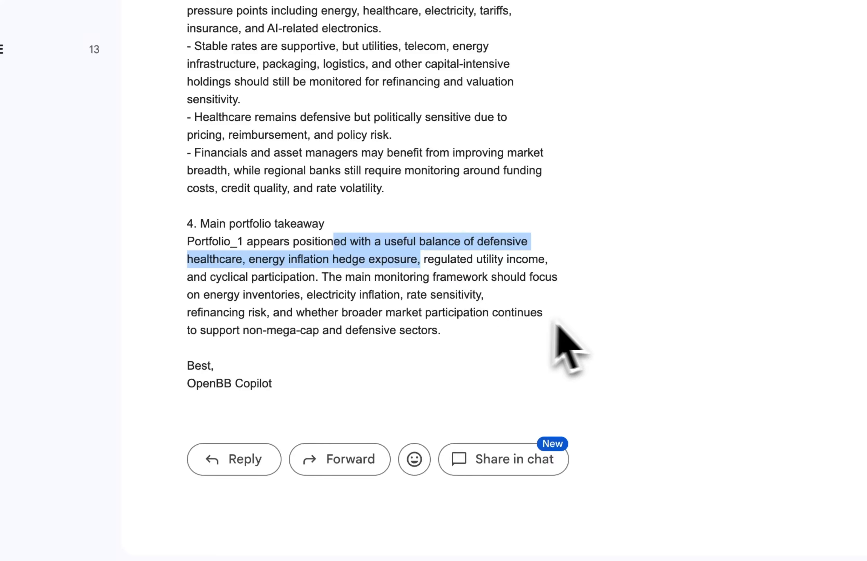
left_click_drag(359, 259, 462, 313)
left_click_drag(470, 309, 510, 319)
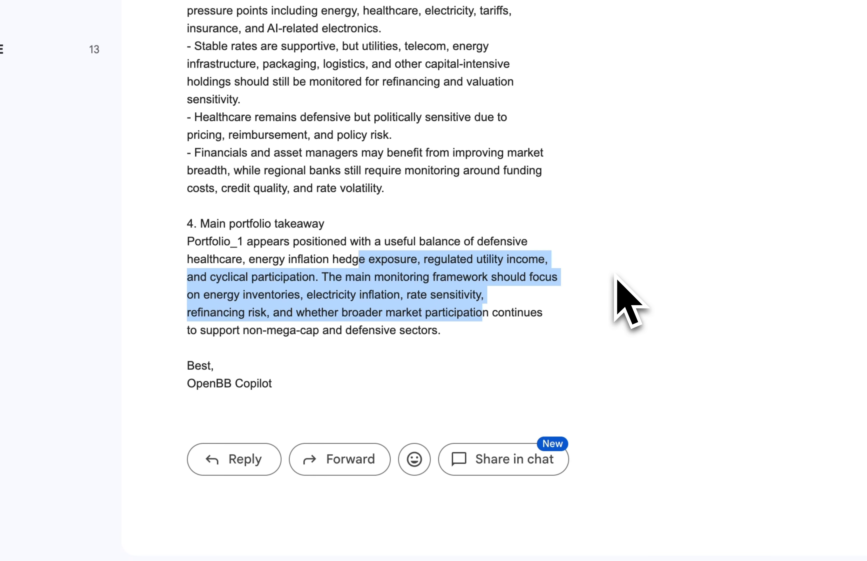
left_click_drag(272, 384, 186, 384)
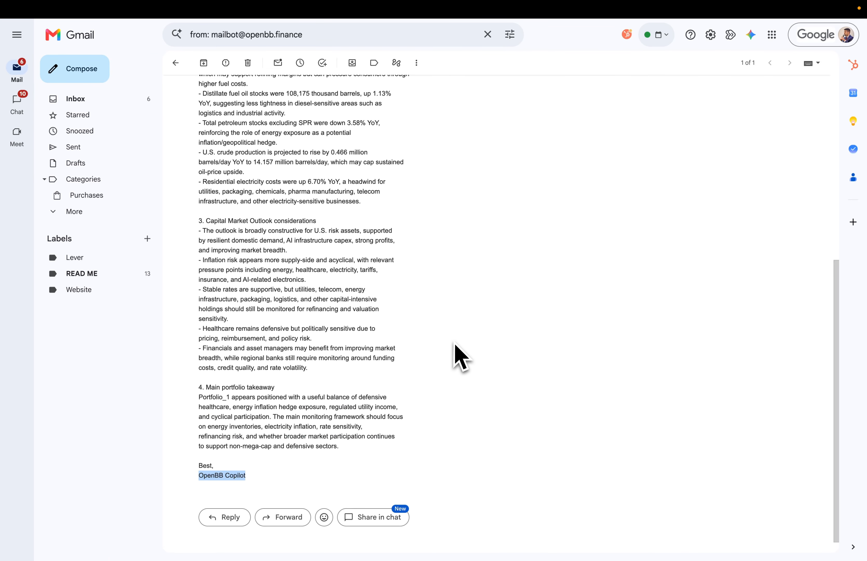
Switch back to OpenBB Workspace and inspect the step-by-step reasoning of the email request, including the send_gmail_message tool call and generated artifact.
key("ctrl+Right")
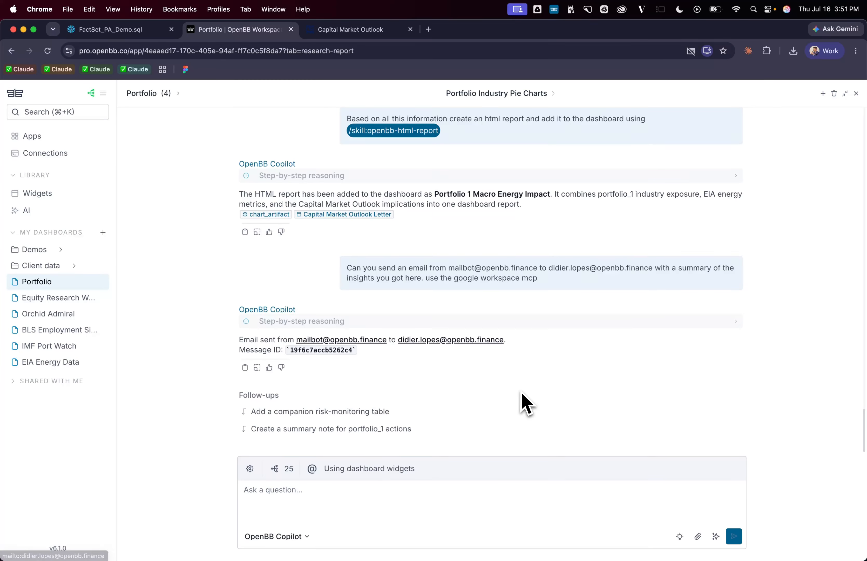
left_click(355, 321)
left_click(354, 338)
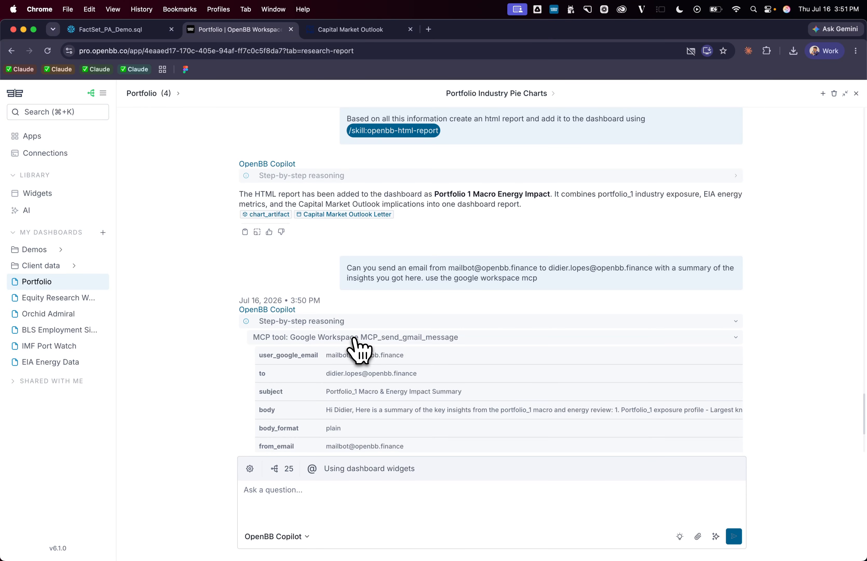
scroll(359, 349, "down", 2)
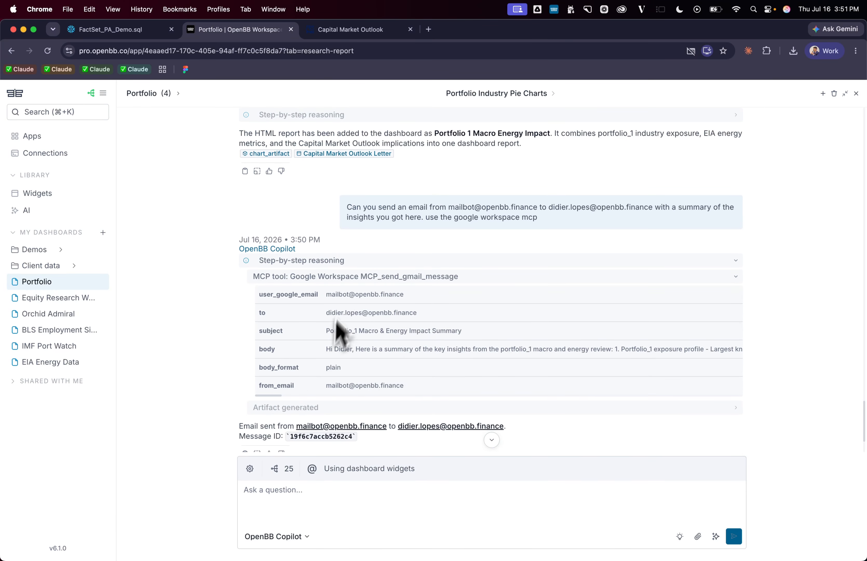
left_click(344, 279)
left_click(346, 322)
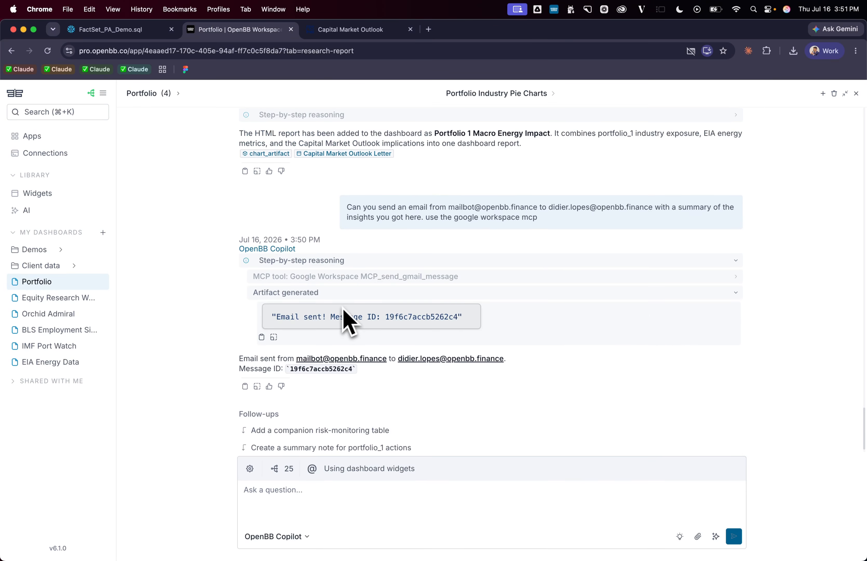
left_click(298, 293)
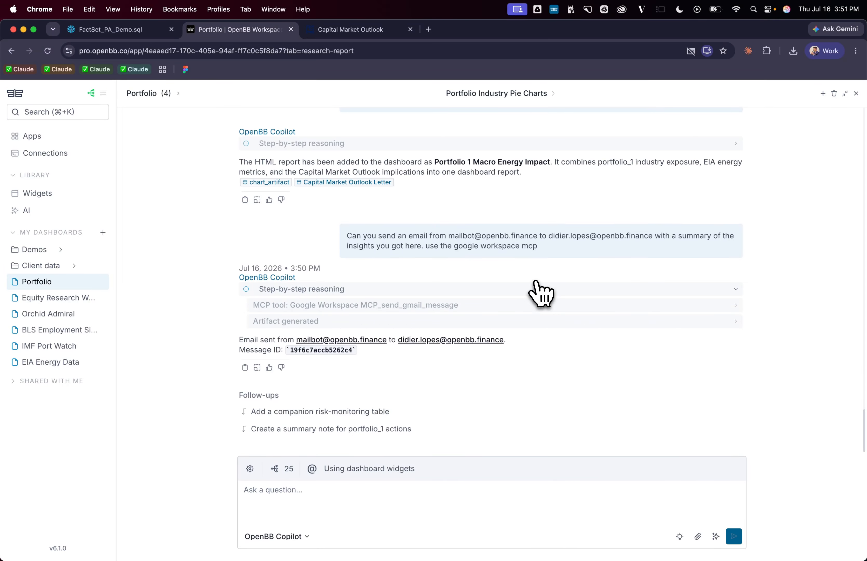
Open the NYC Taxi app as a dashboard and start a new Copilot chat beside it.
left_click(73, 141)
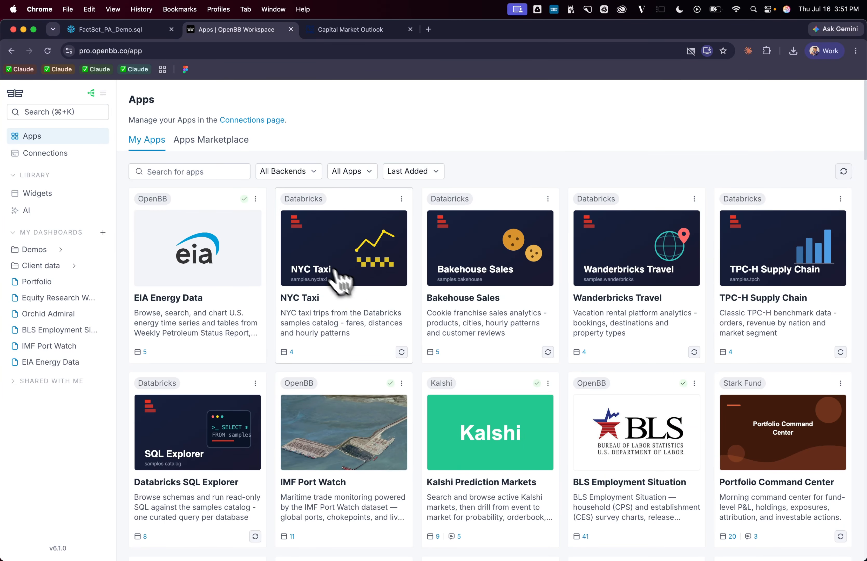
left_click(359, 265)
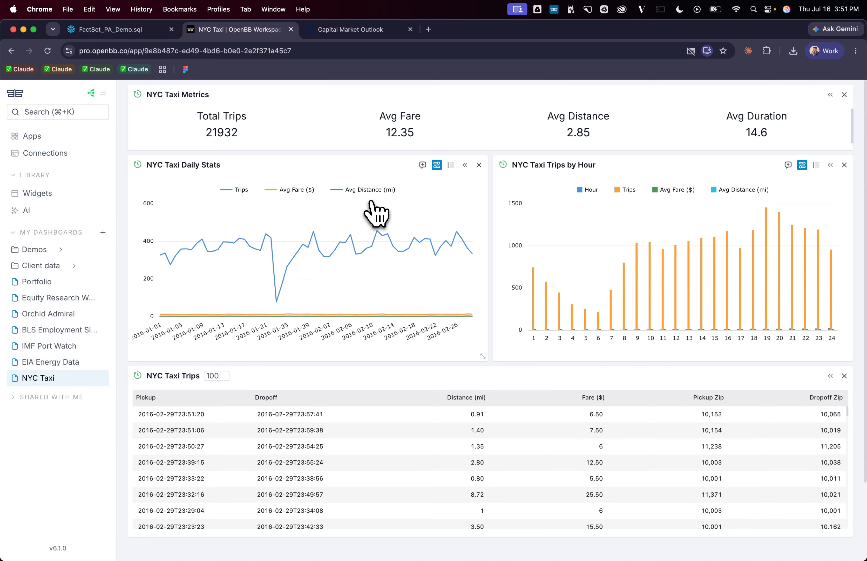
mouse_move(862, 321)
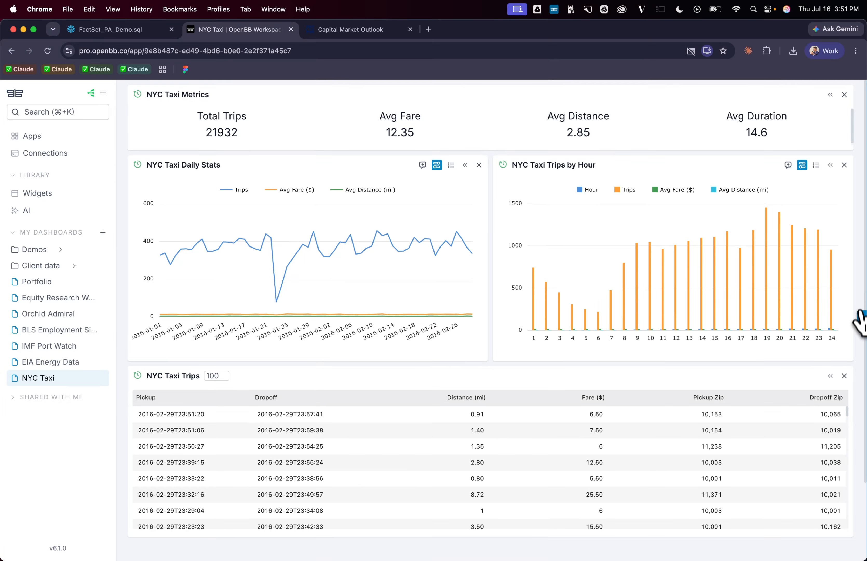
left_click(860, 349)
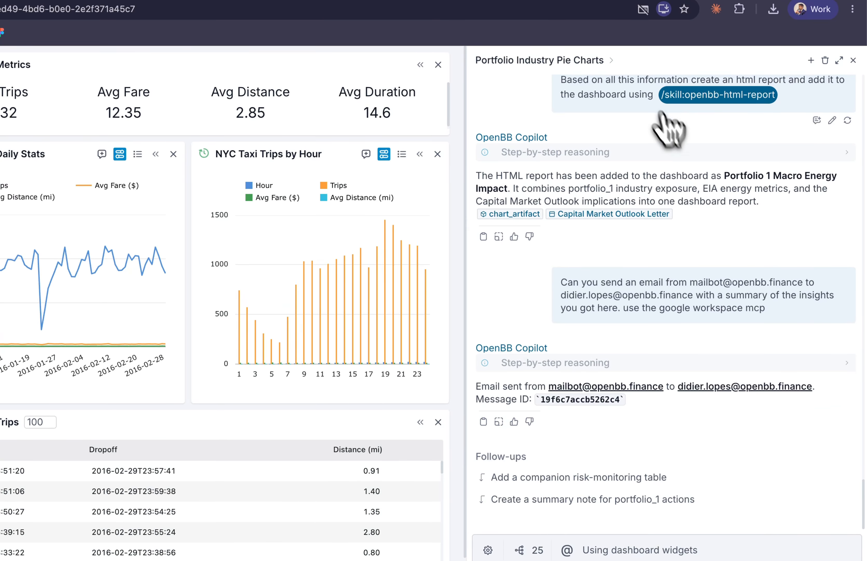
left_click(811, 60)
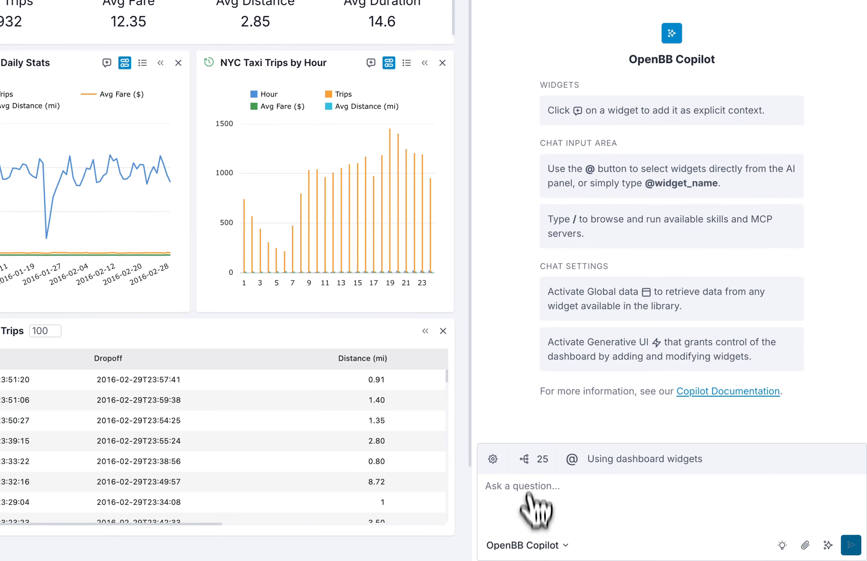
Disable the OpenBB Docs and Google Workspace MCP tools for the new chat.
left_click(522, 499)
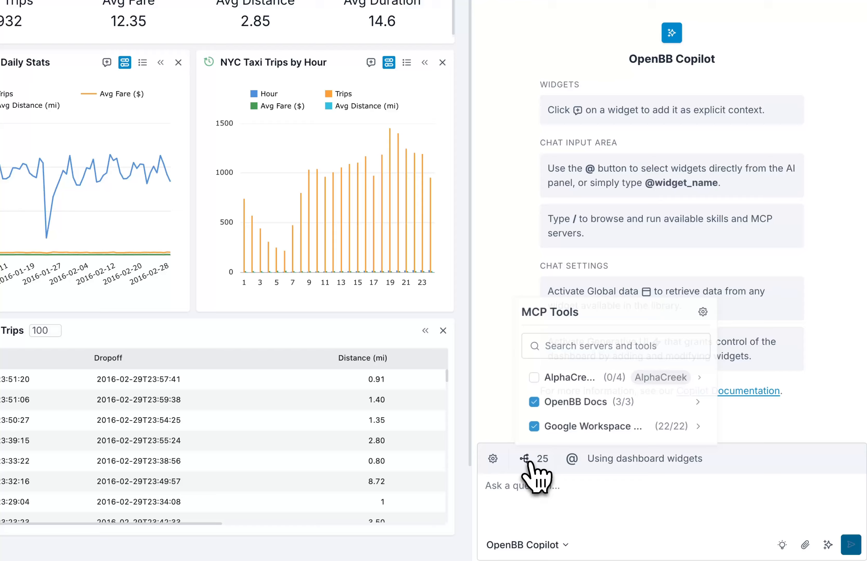
left_click(534, 402)
left_click(533, 426)
left_click(499, 422)
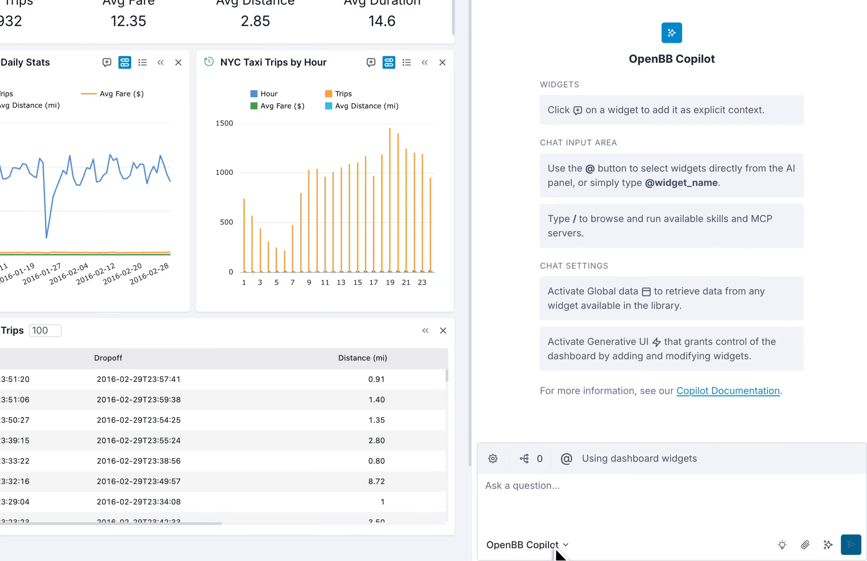
Switch the chat's AI agent to Agent Rita and check its feature and model settings.
left_click(526, 544)
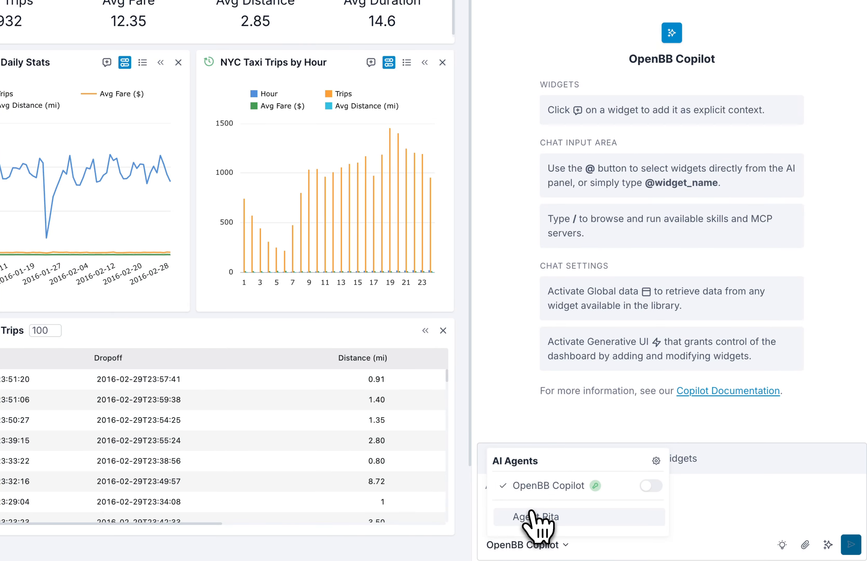
mouse_move(534, 513)
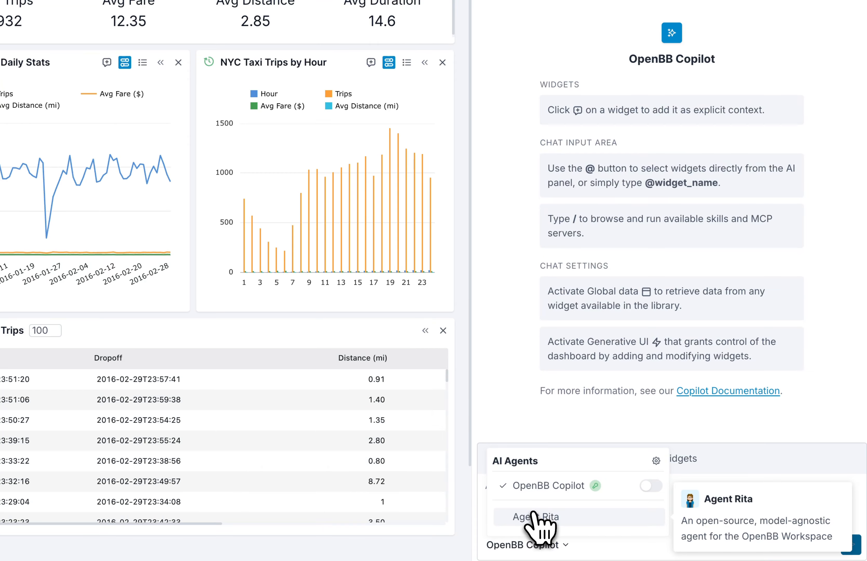
left_click(534, 515)
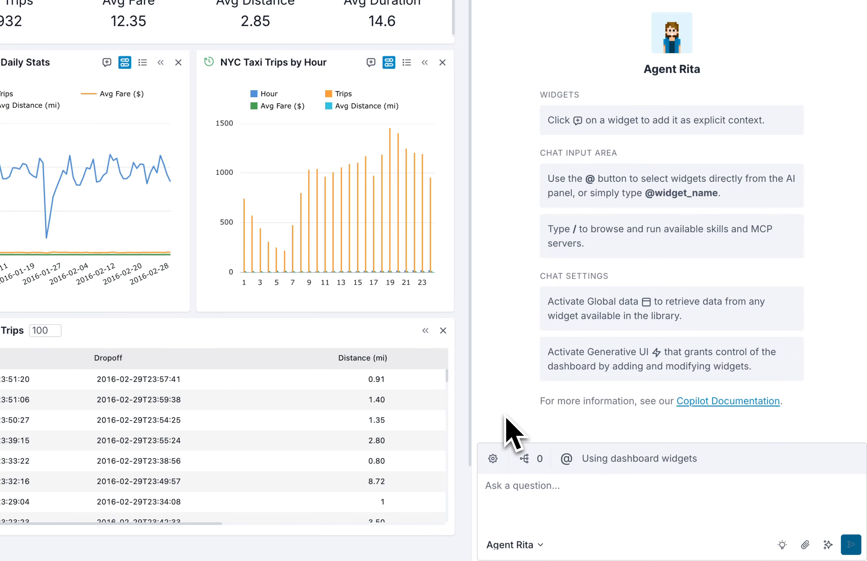
left_click(494, 460)
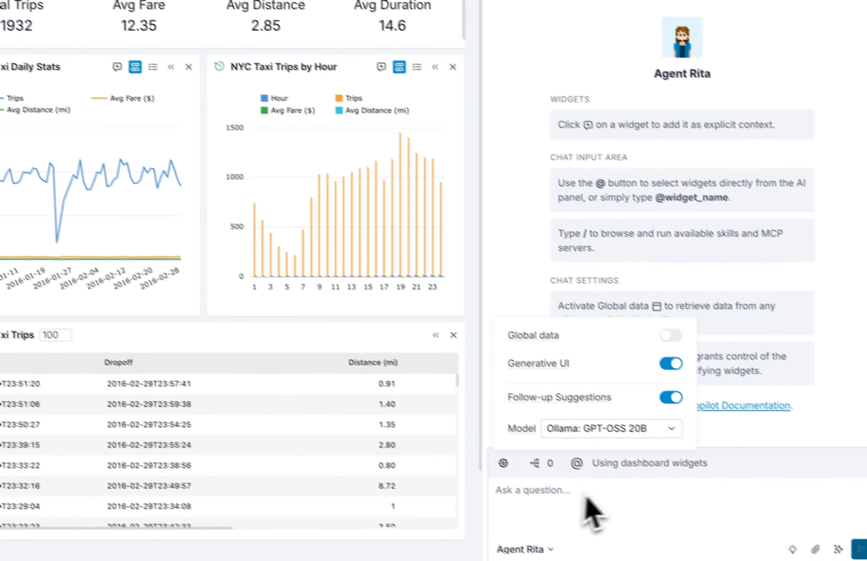
Ask Agent Rita "what is the total trips using nyc taxi metrics" and close the chat after the answer.
left_click(559, 490)
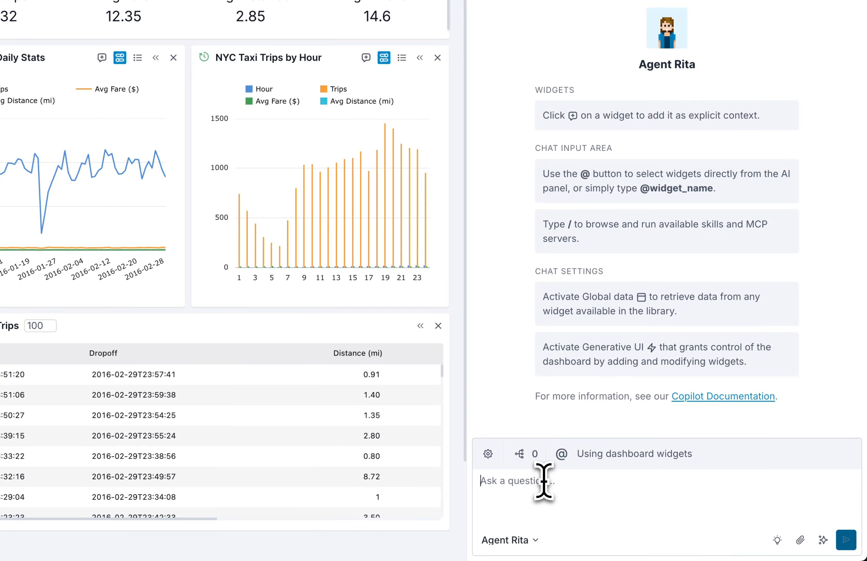
type("what is the top")
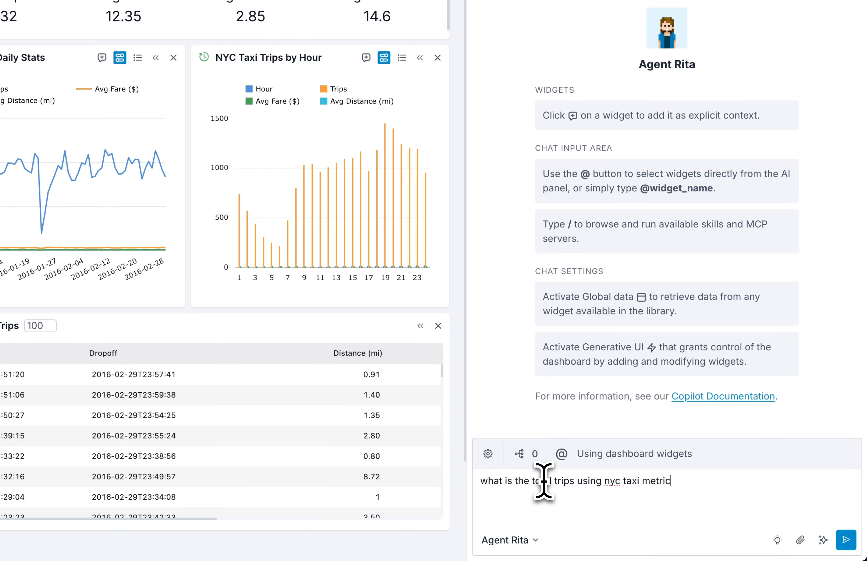
key("Return")
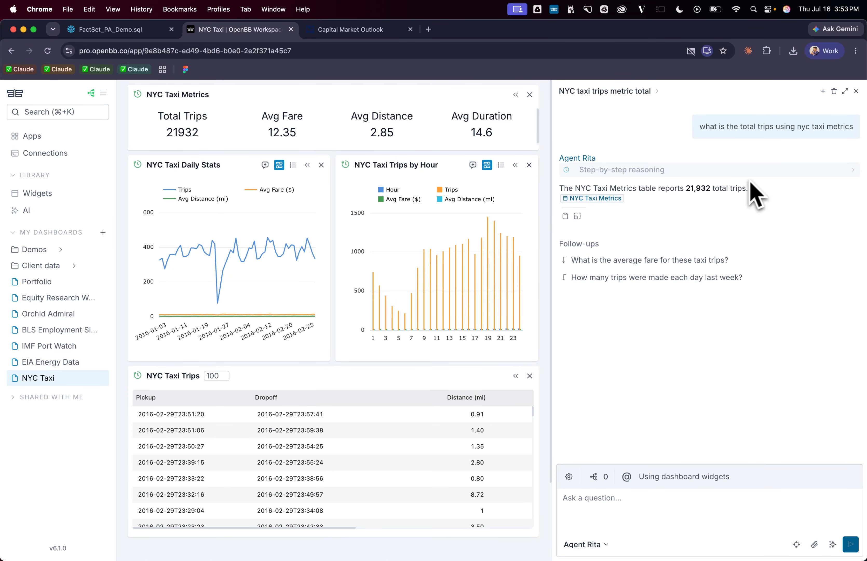
left_click(856, 91)
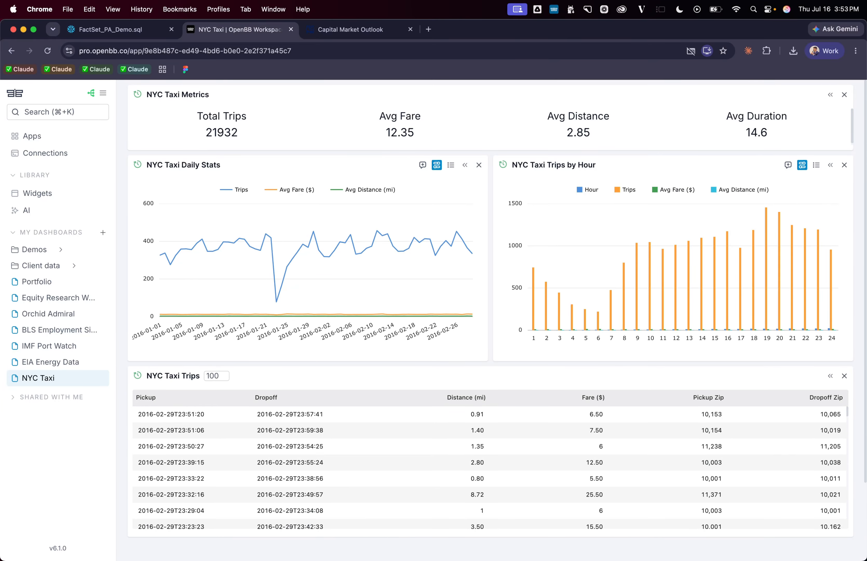
Look at the Codex terminal in iTerm2, return to OpenBB Workspace, and check the MCP Companion option.
key("super+Tab")
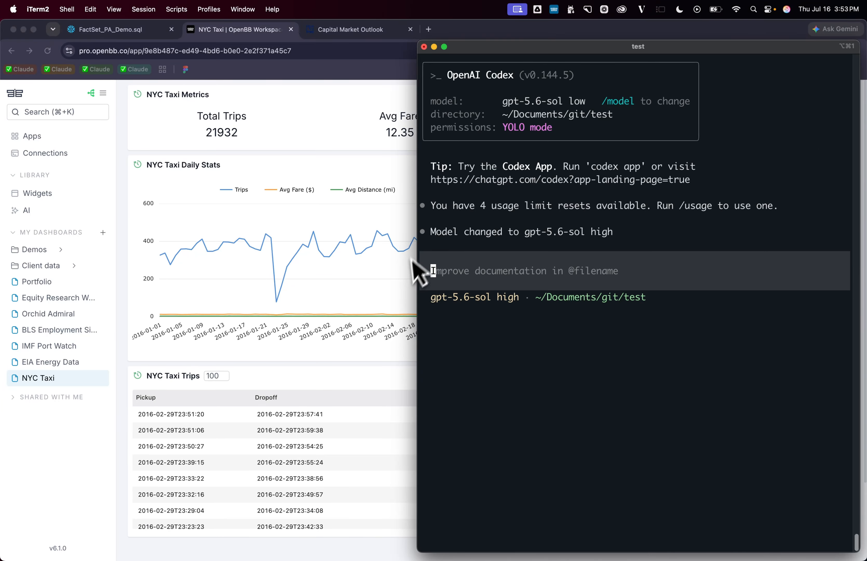
left_click(96, 103)
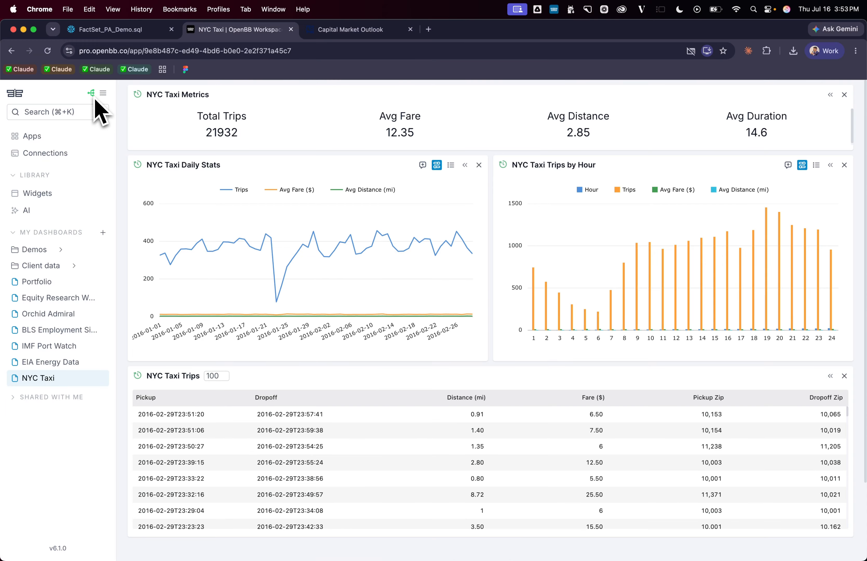
left_click(103, 93)
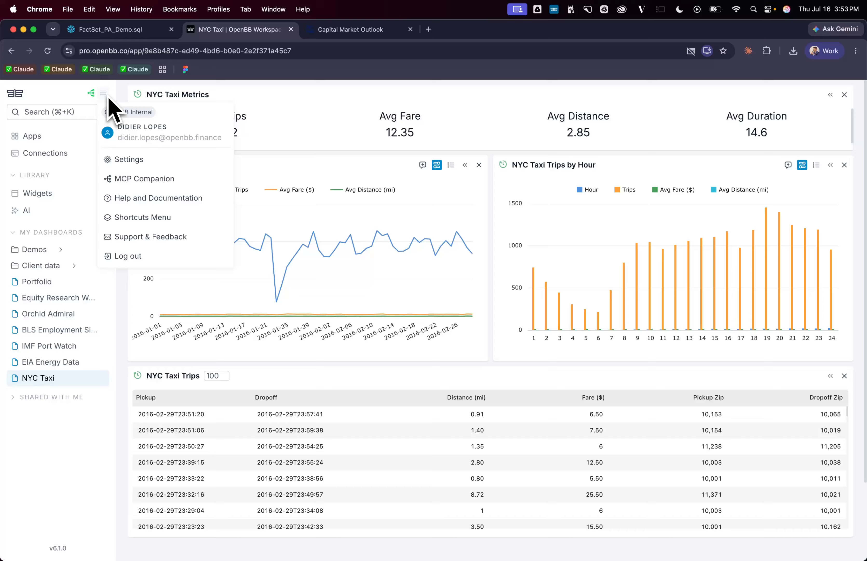
left_click(161, 177)
left_click(352, 140)
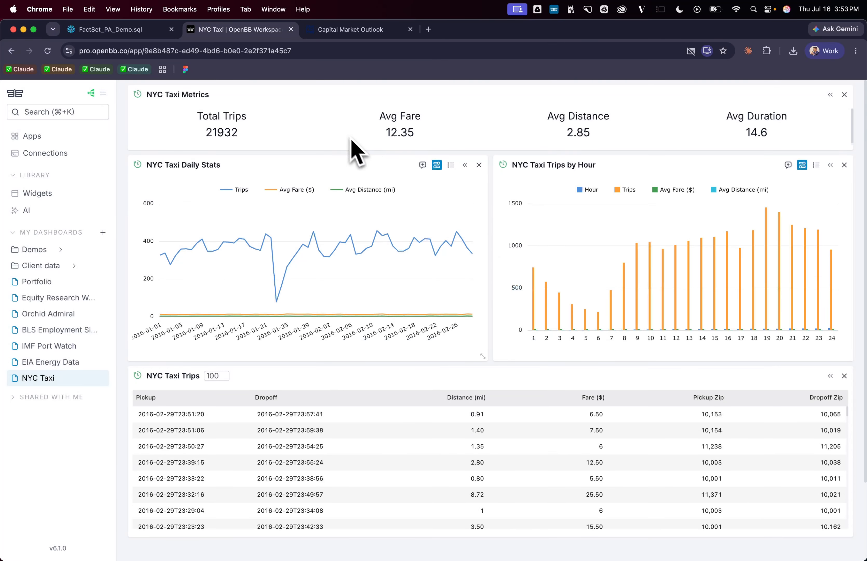
Switch to the Codex session in iTerm2 and ask "what dashboard can u see on openbb using workspace mcp".
key("super+Tab")
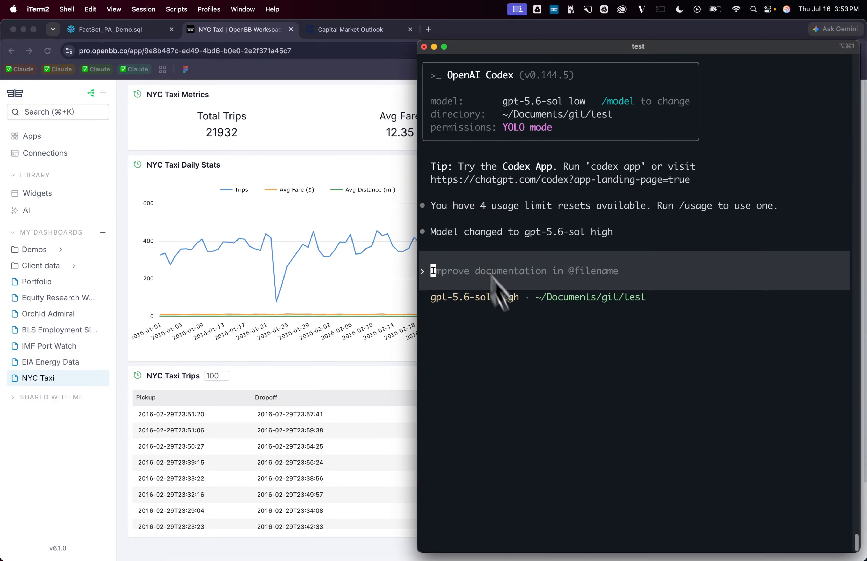
type("w")
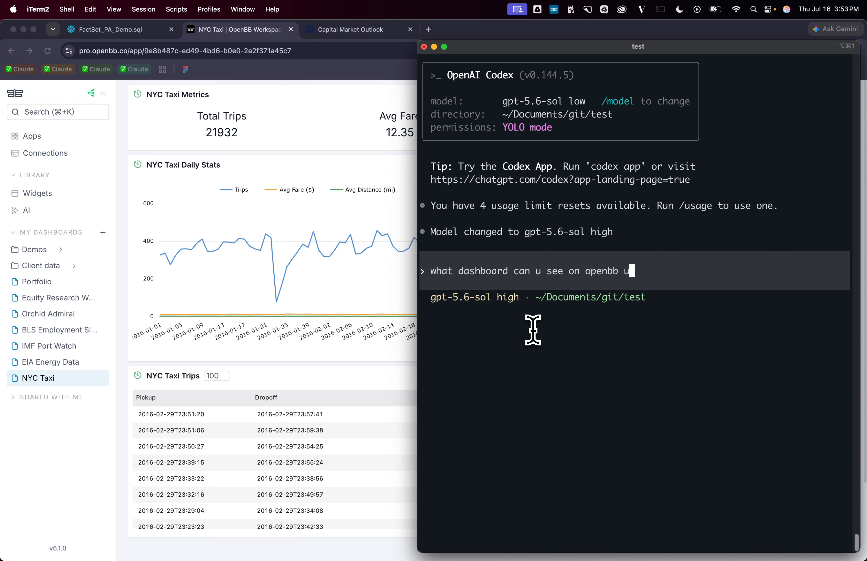
type("pace mc")
key("Return")
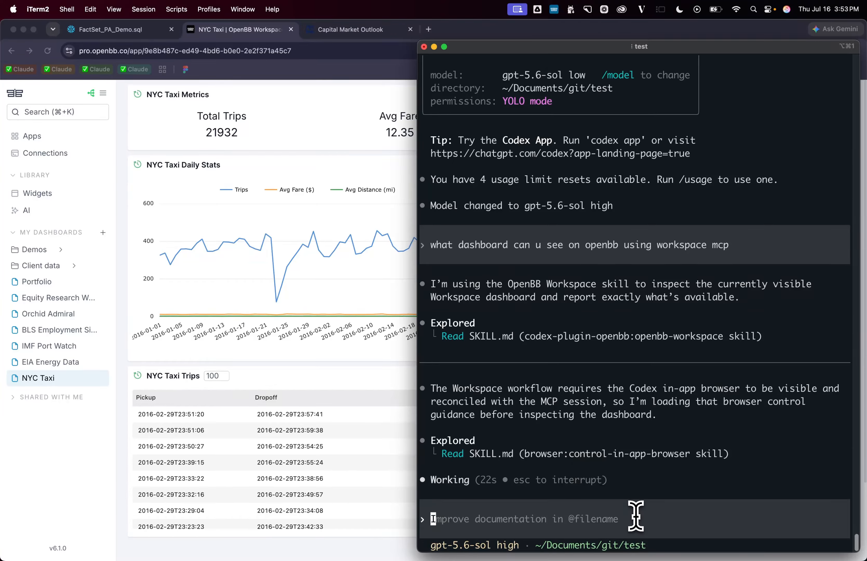
Send Codex the follow-up message "use the openbb workspace mcp please" while it is still working.
type("use the ")
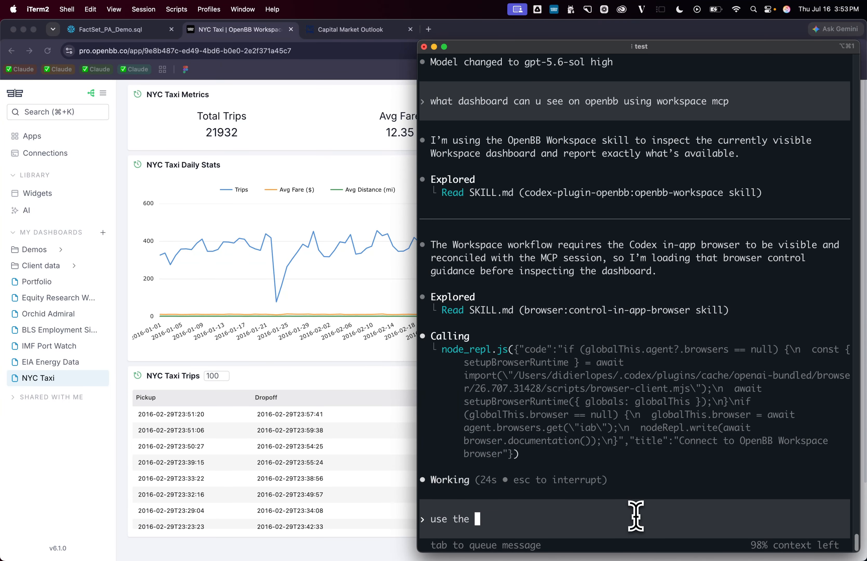
type("ope")
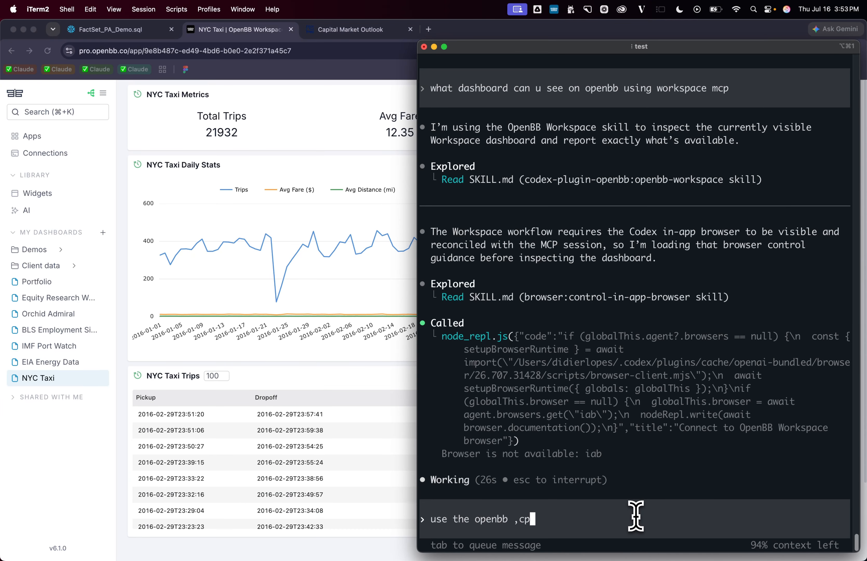
type("nbb workspace mcp")
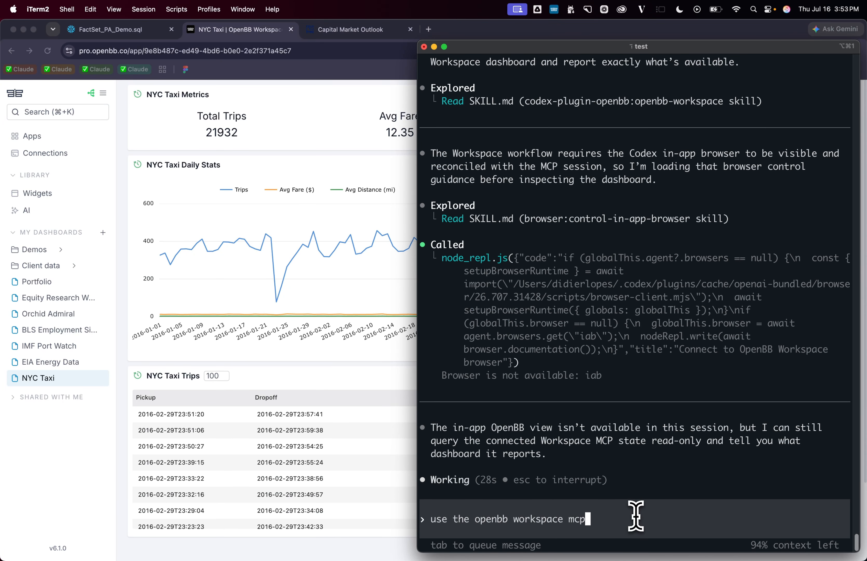
type(" please")
key("Tab")
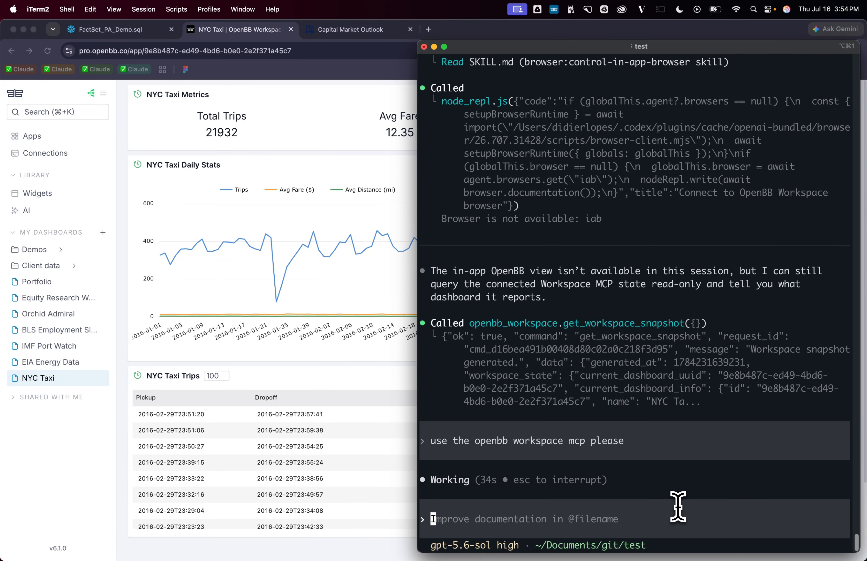
Highlight the openbb_workspace.get_workspace_snapshot call and the widgets and dashboards listed in Codex's answer.
left_click_drag(492, 323, 709, 321)
left_click(694, 428)
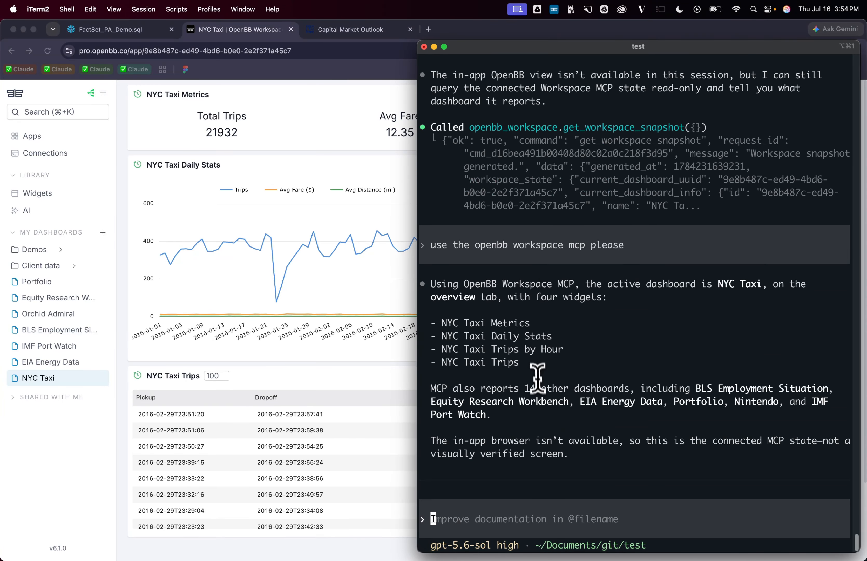
left_click_drag(563, 431, 424, 320)
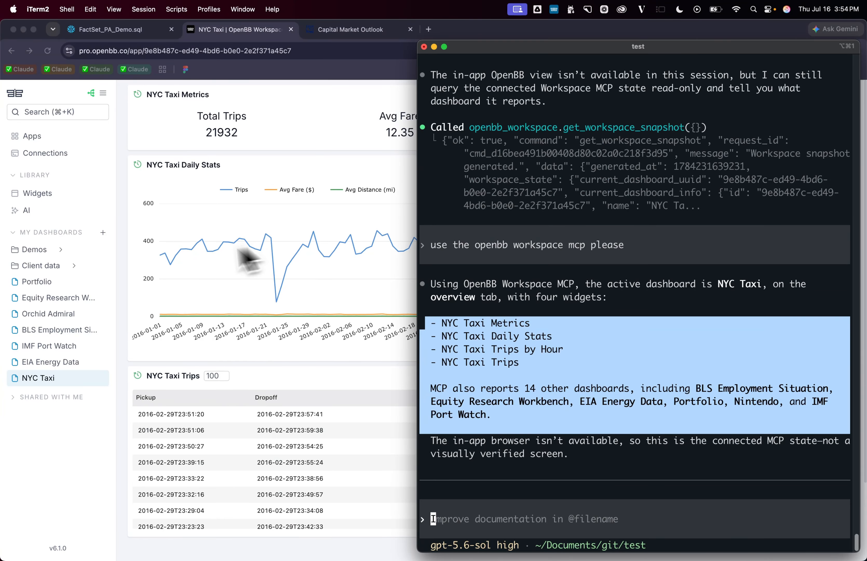
Ask Codex to "add markdown note widget to this dashboard saying Hello" plus a first name, glance at the dashboard in Chrome, and return to iTerm2.
left_click(645, 518)
scroll(319, 339, "down", 3)
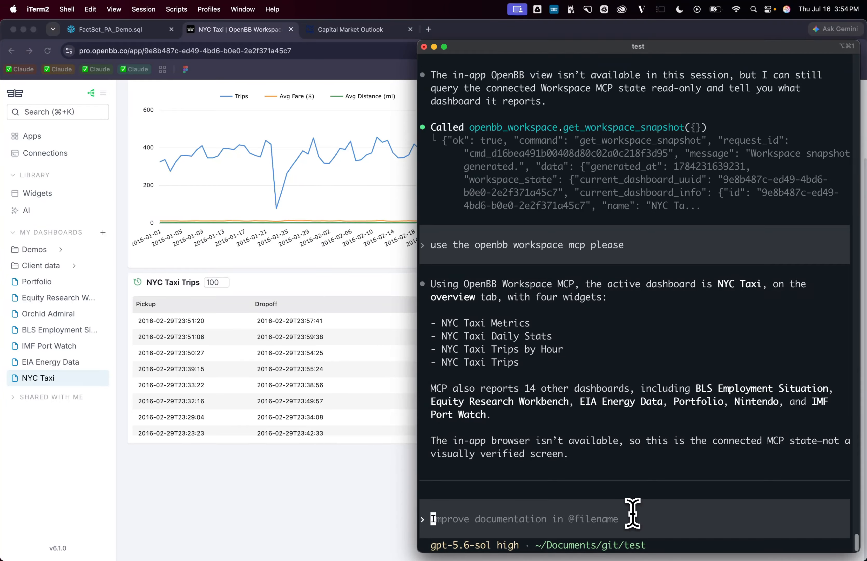
type("ad")
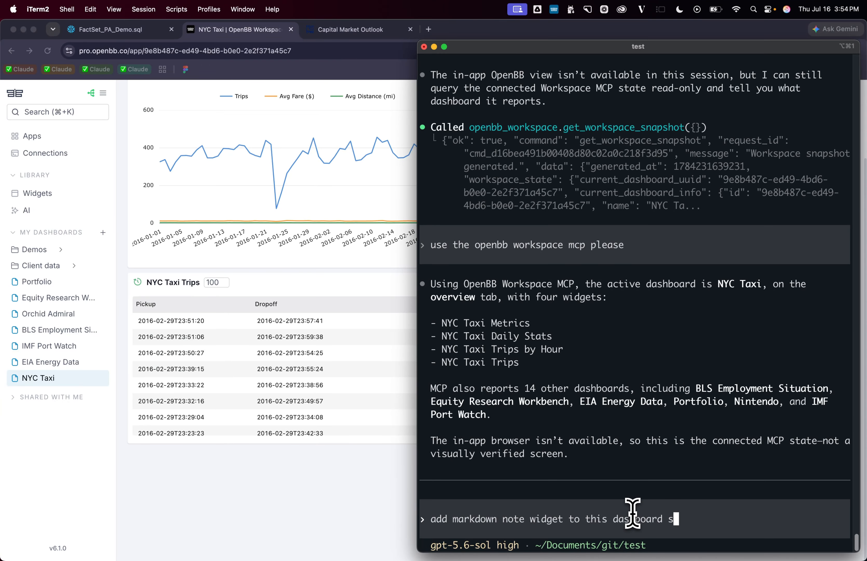
type("Didier")
key("Return")
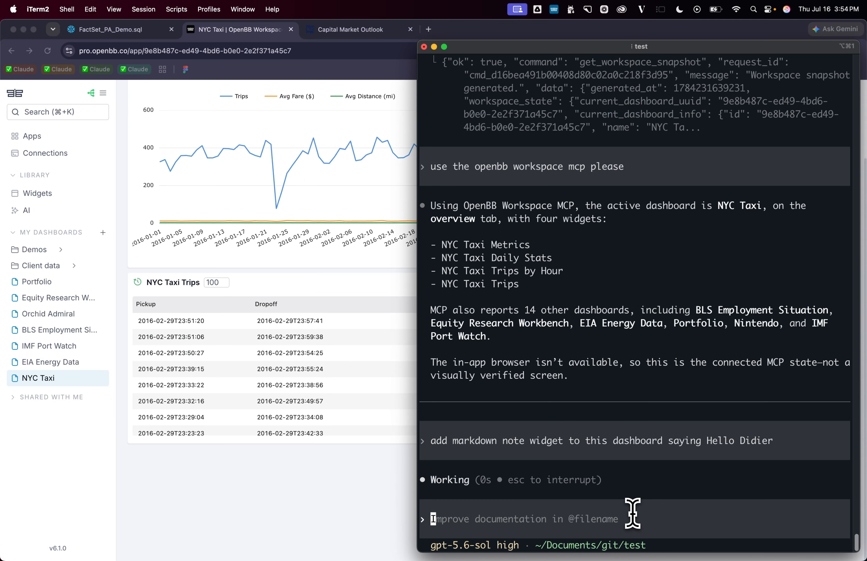
left_click(326, 510)
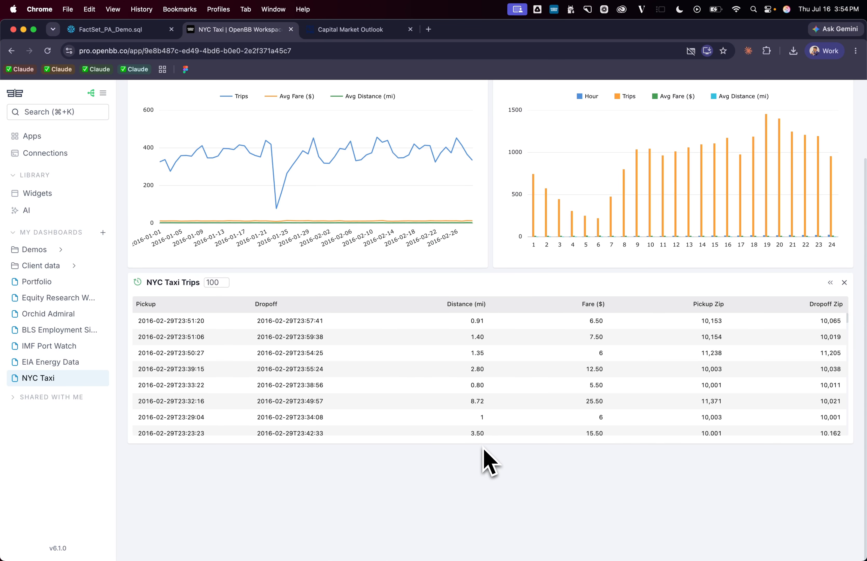
key("super+Tab")
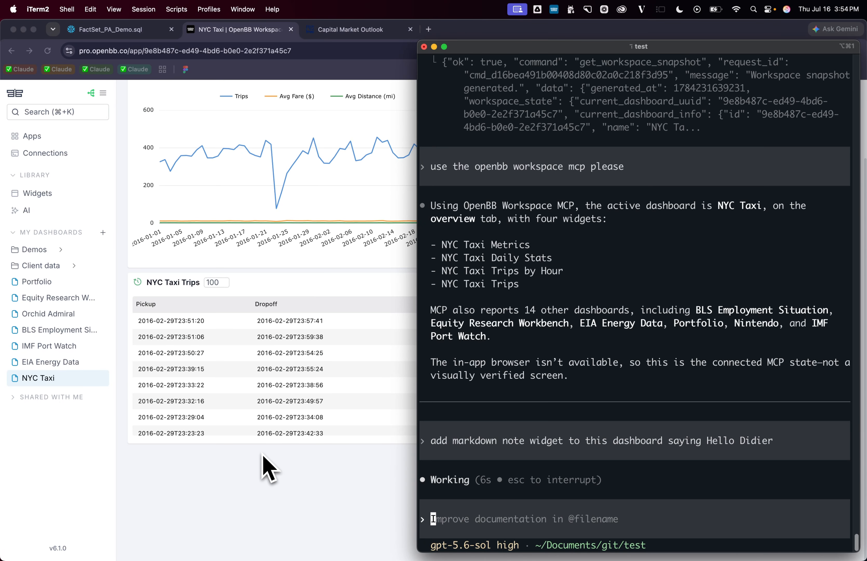